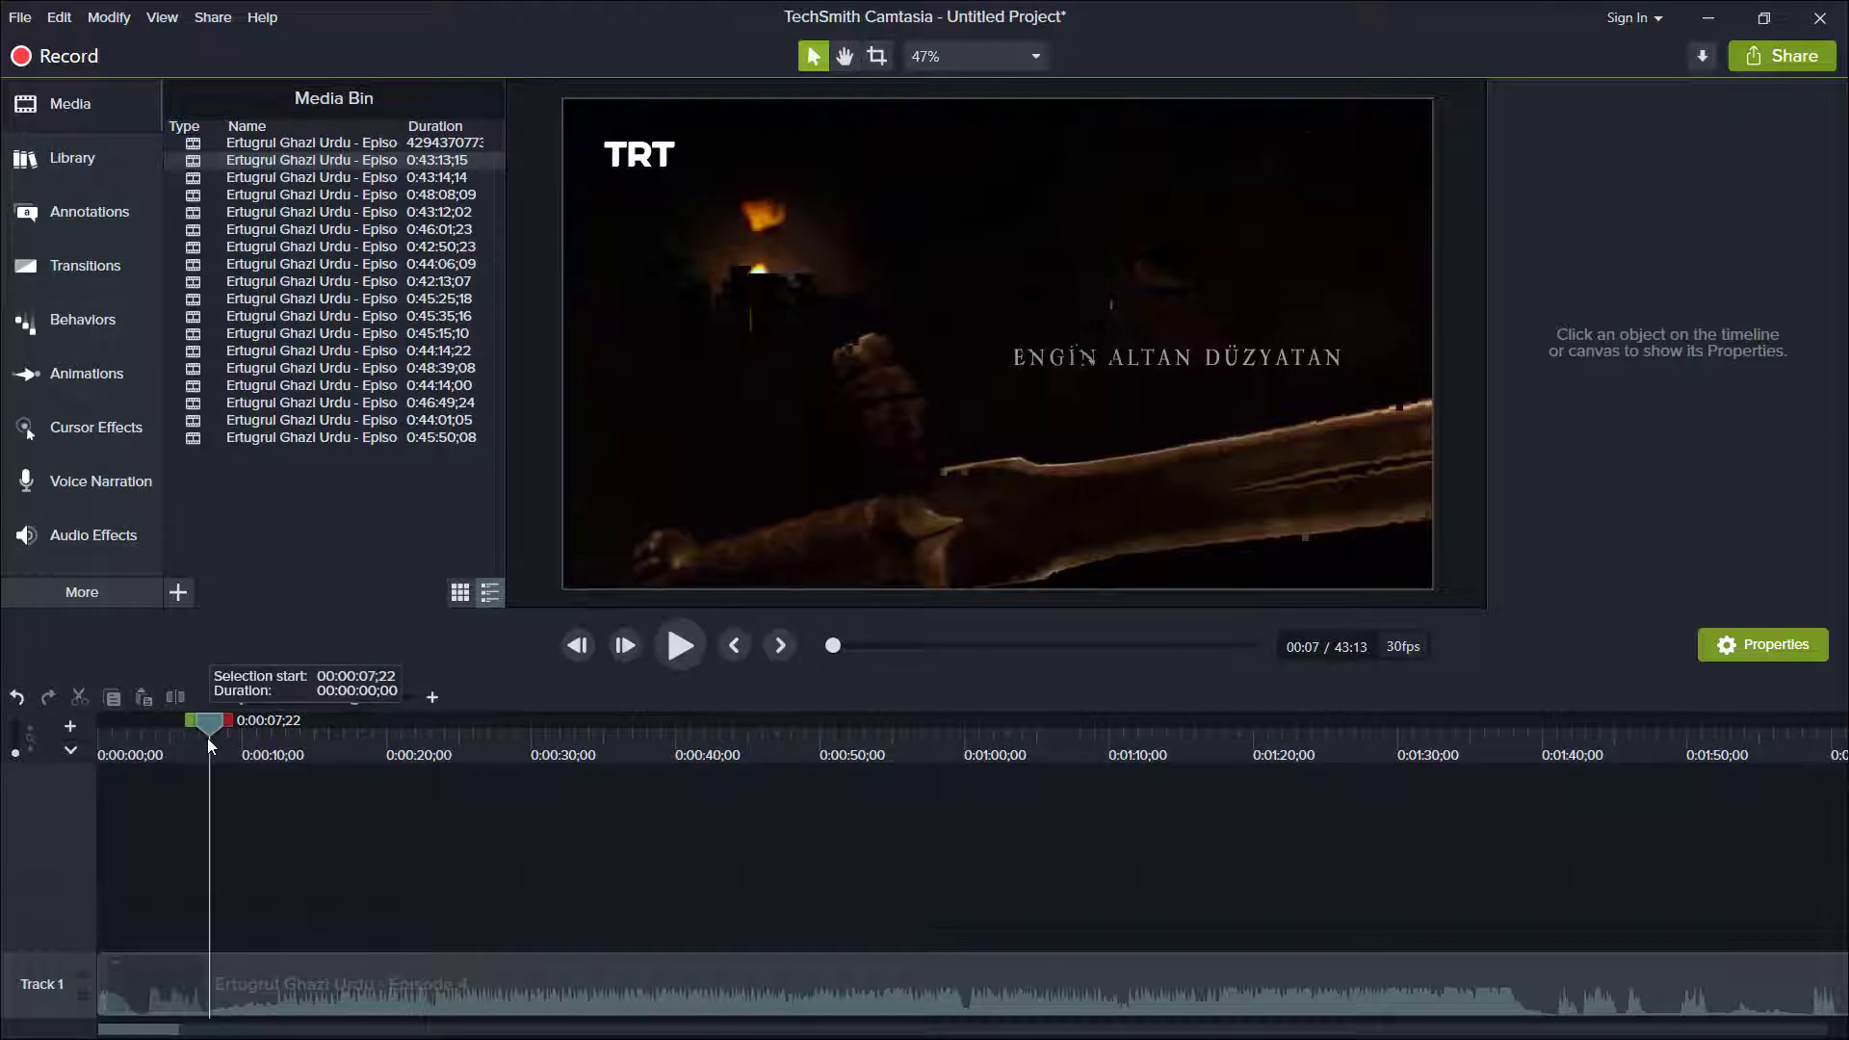
Select the Track 1 section of the Episode 4 clip from 0:00:07;22 to about 0:01:38.
left_click_drag(229, 726, 957, 778)
left_click(881, 738)
key("space")
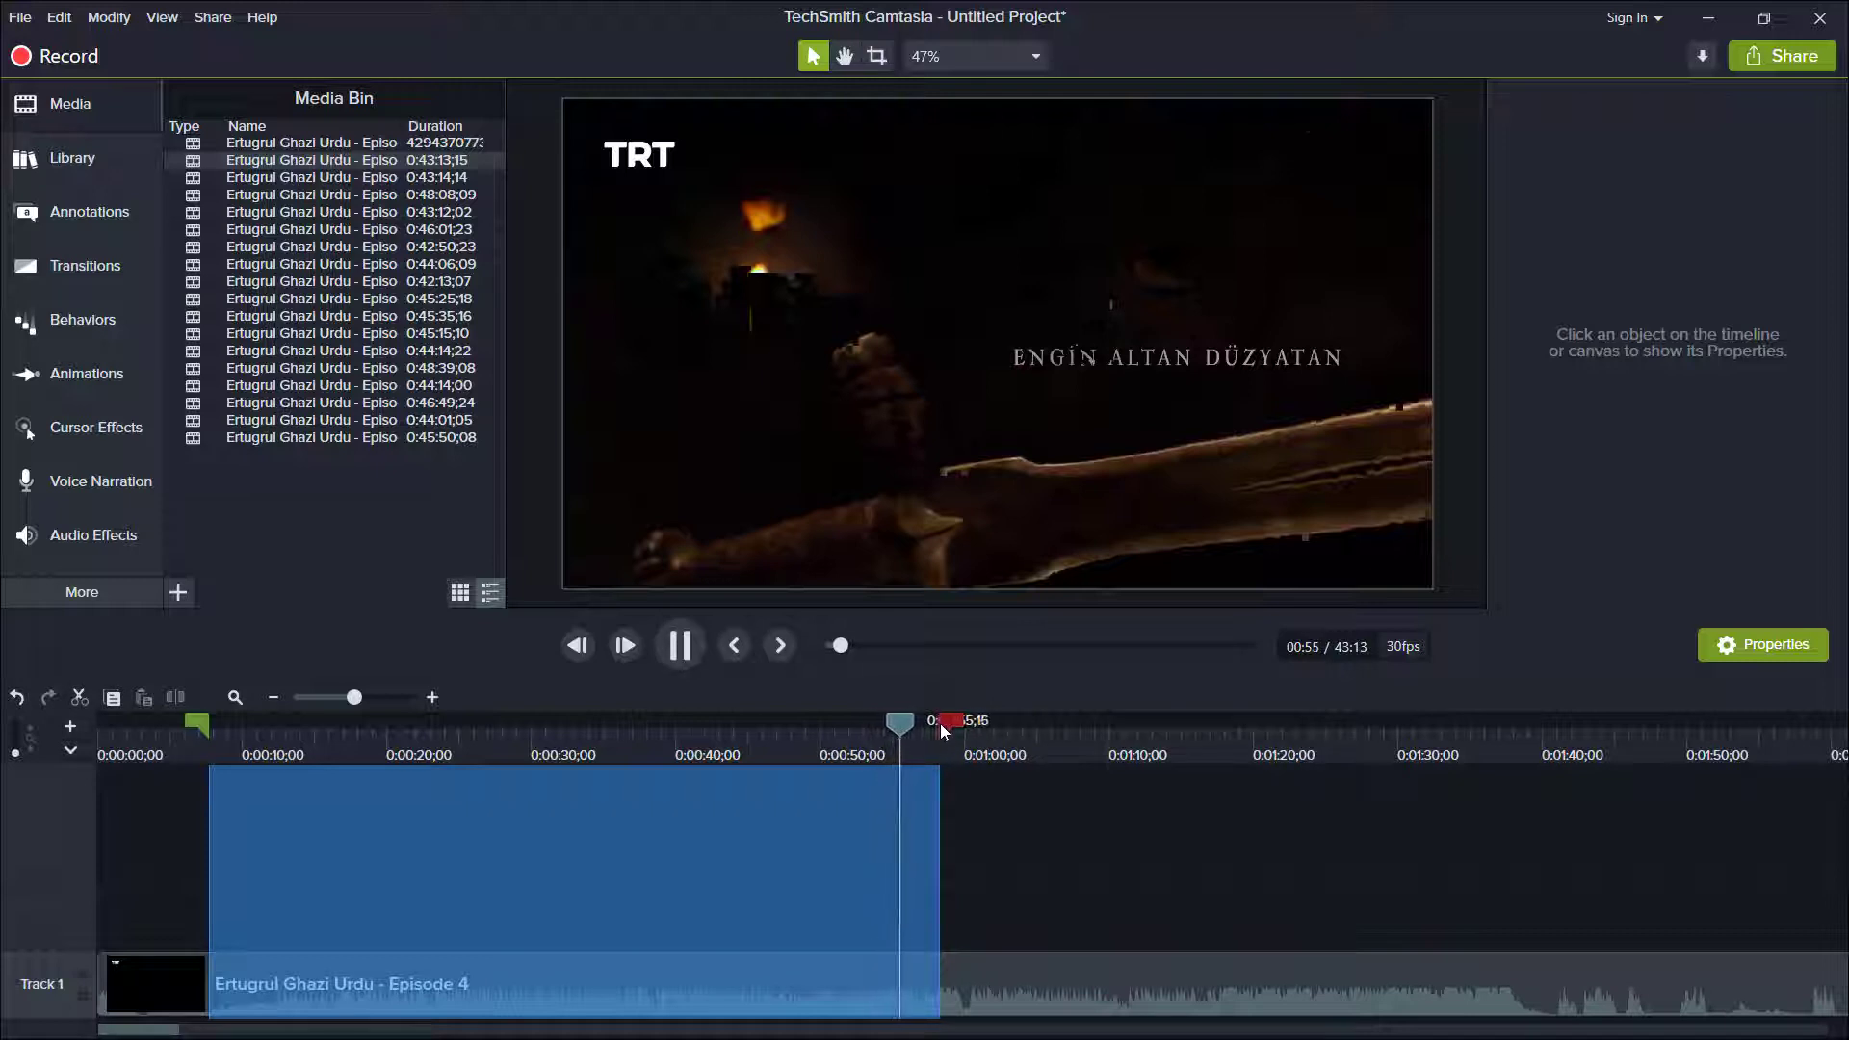
left_click_drag(946, 720, 1527, 828)
key("space")
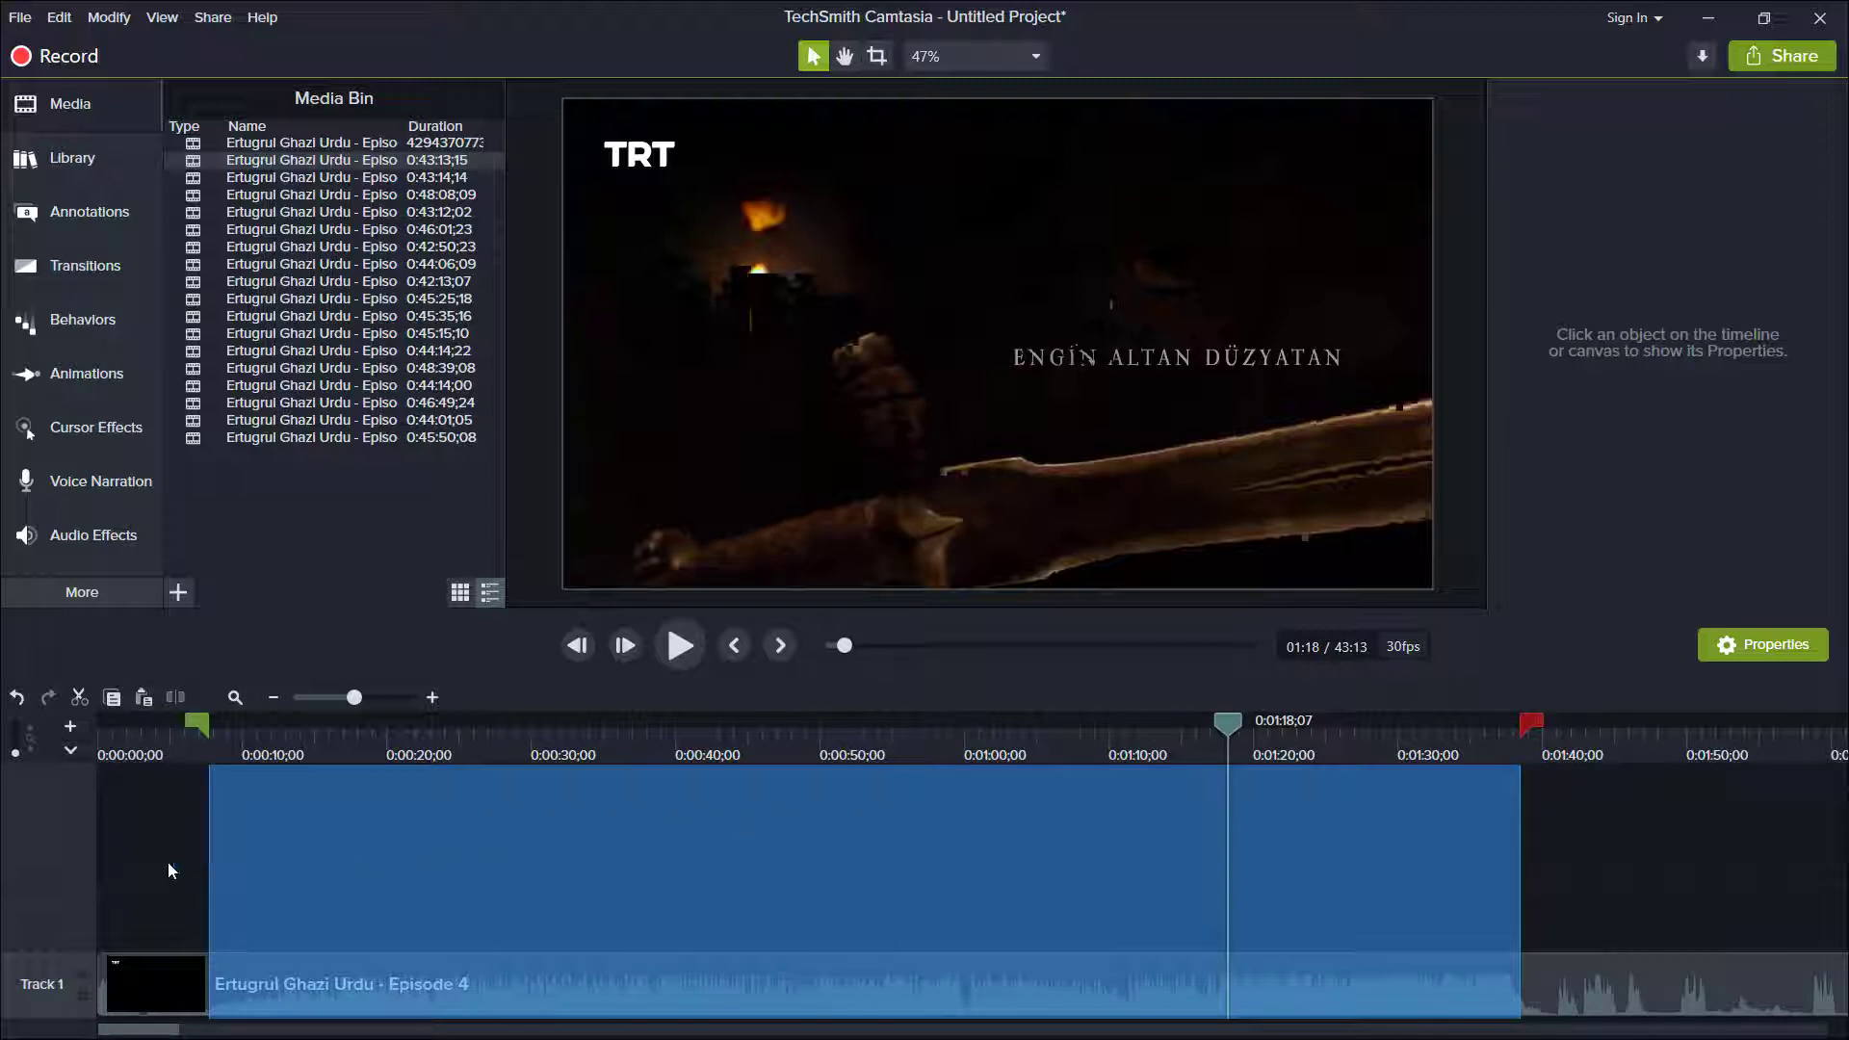
Copy the selected section to Track 2 at 0:00:03;22 and delete the original Episode 4 clip from Track 1.
key("ctrl+c")
left_click(153, 742)
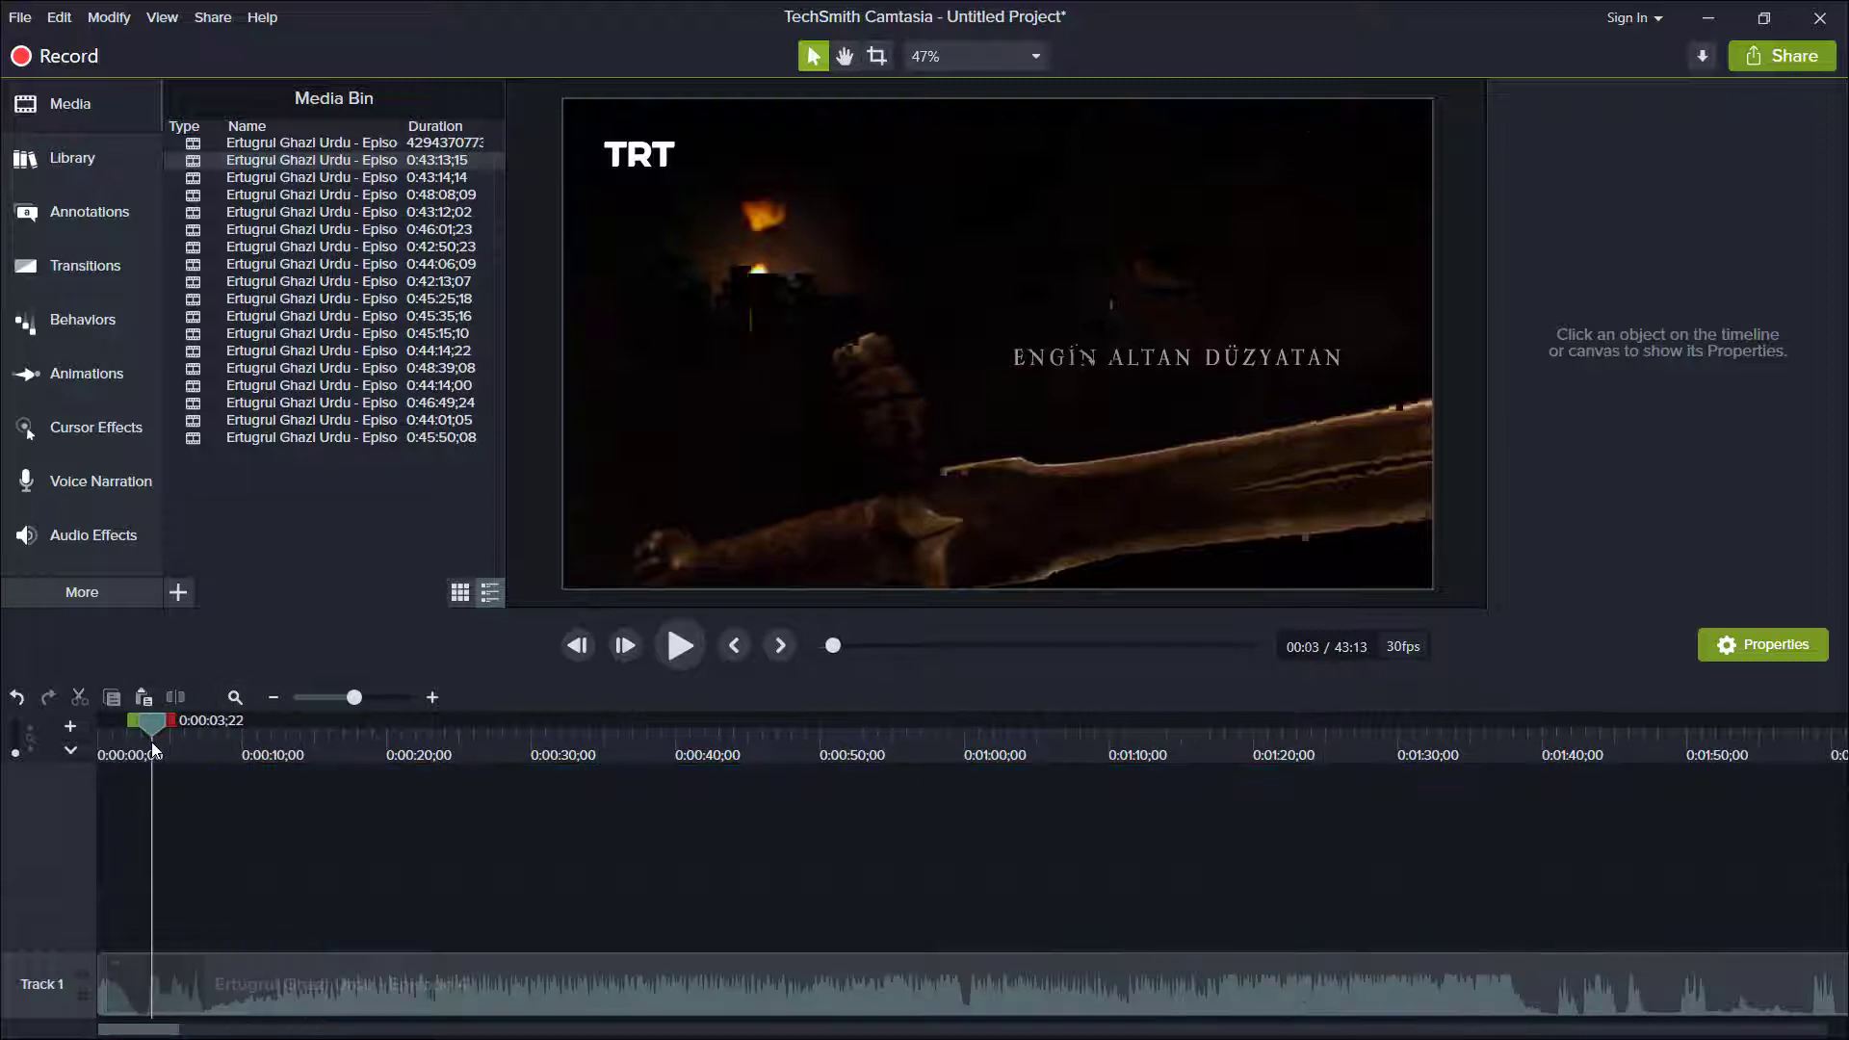
key("ctrl+v")
left_click(308, 921)
left_click(390, 971)
key("Delete")
Separate the copied clip's audio and video, delete the video, and move the audio to the start of Track 1.
left_click(362, 940)
right_click(363, 933)
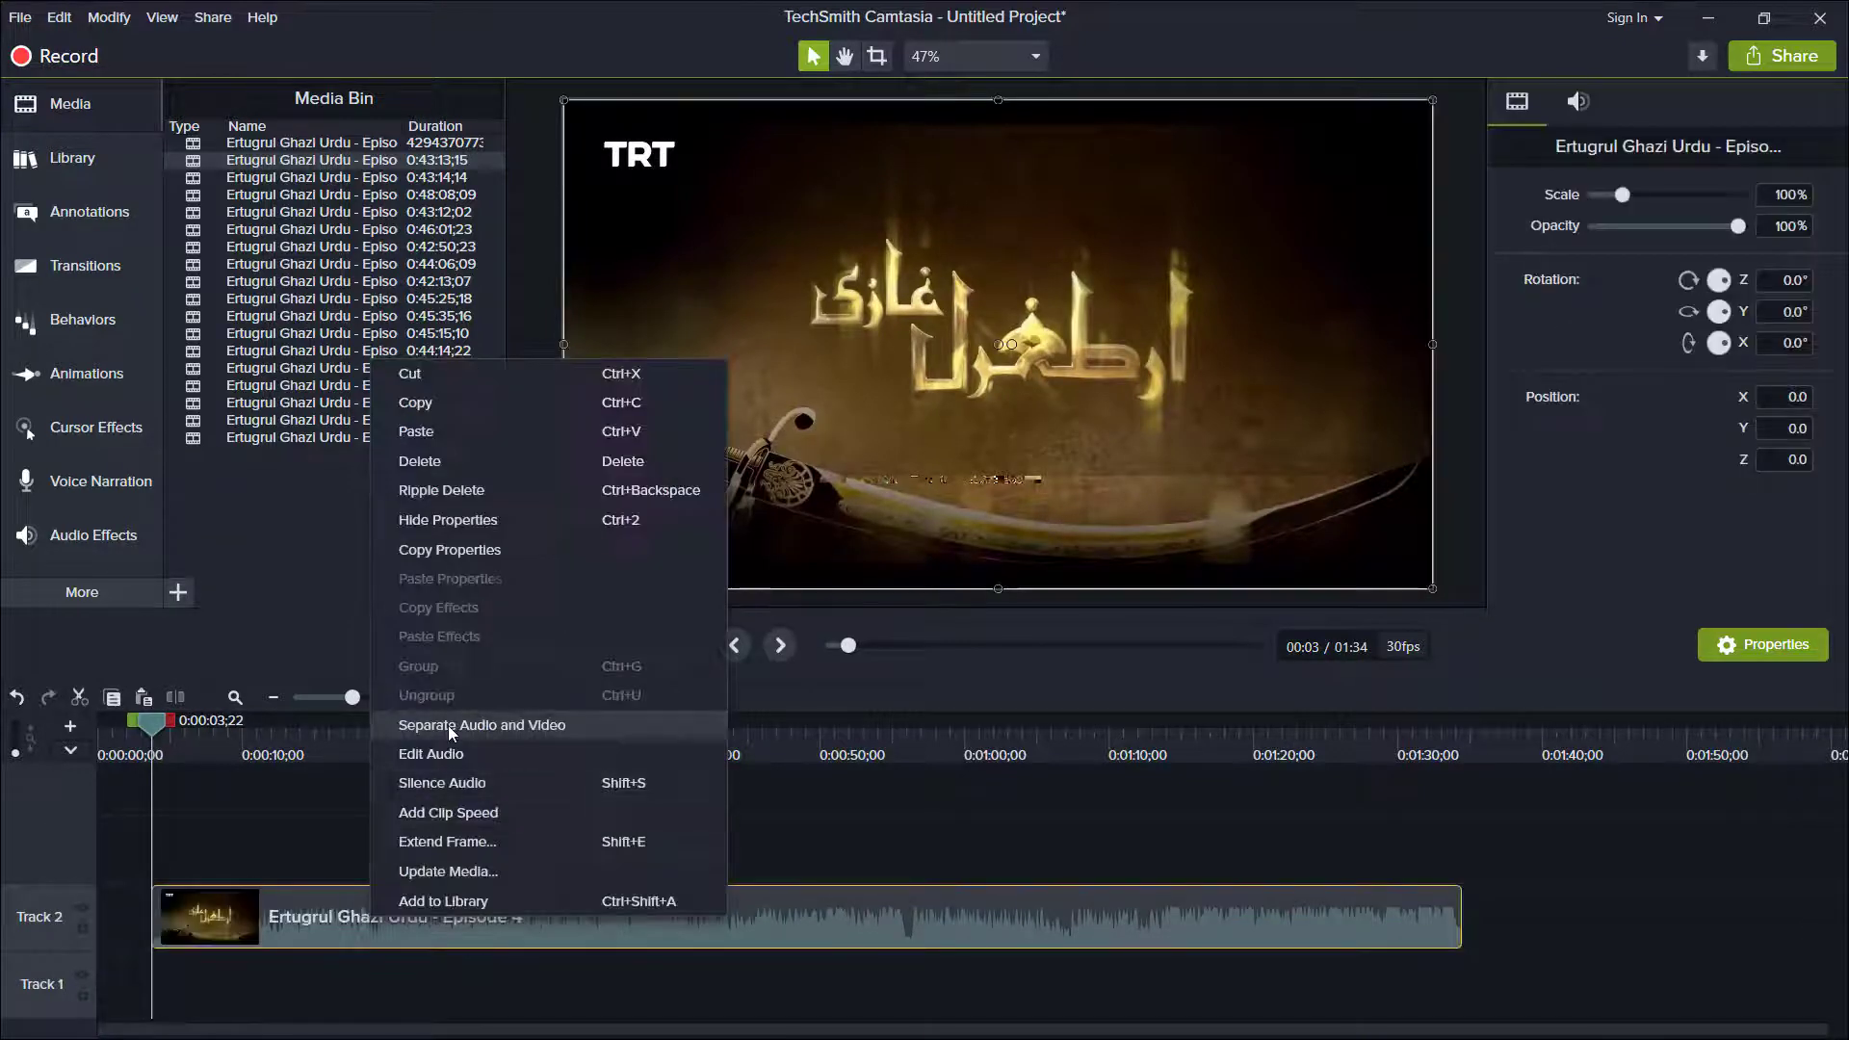
left_click(448, 725)
key("Delete")
left_click(471, 878)
left_click_drag(471, 879, 231, 1008)
left_click(390, 920)
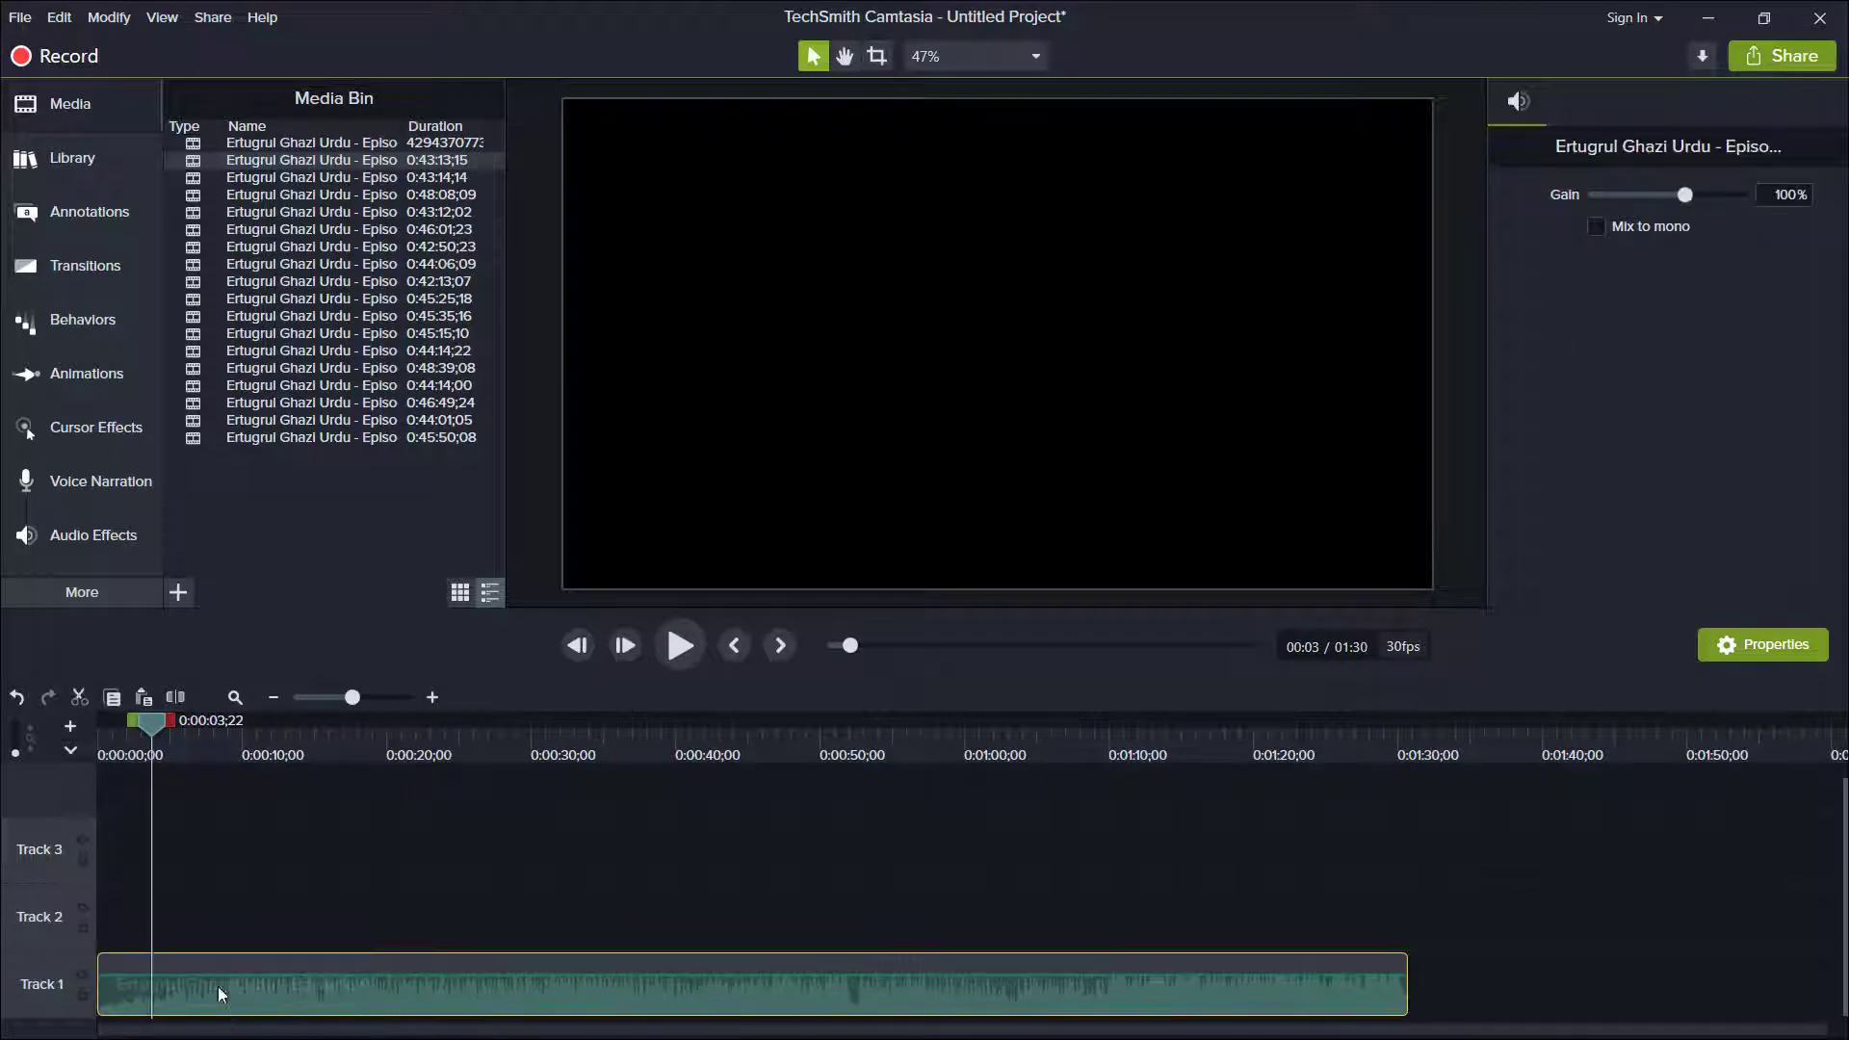
Play back the end and the beginning of the extracted Track 1 audio.
left_click(1381, 725)
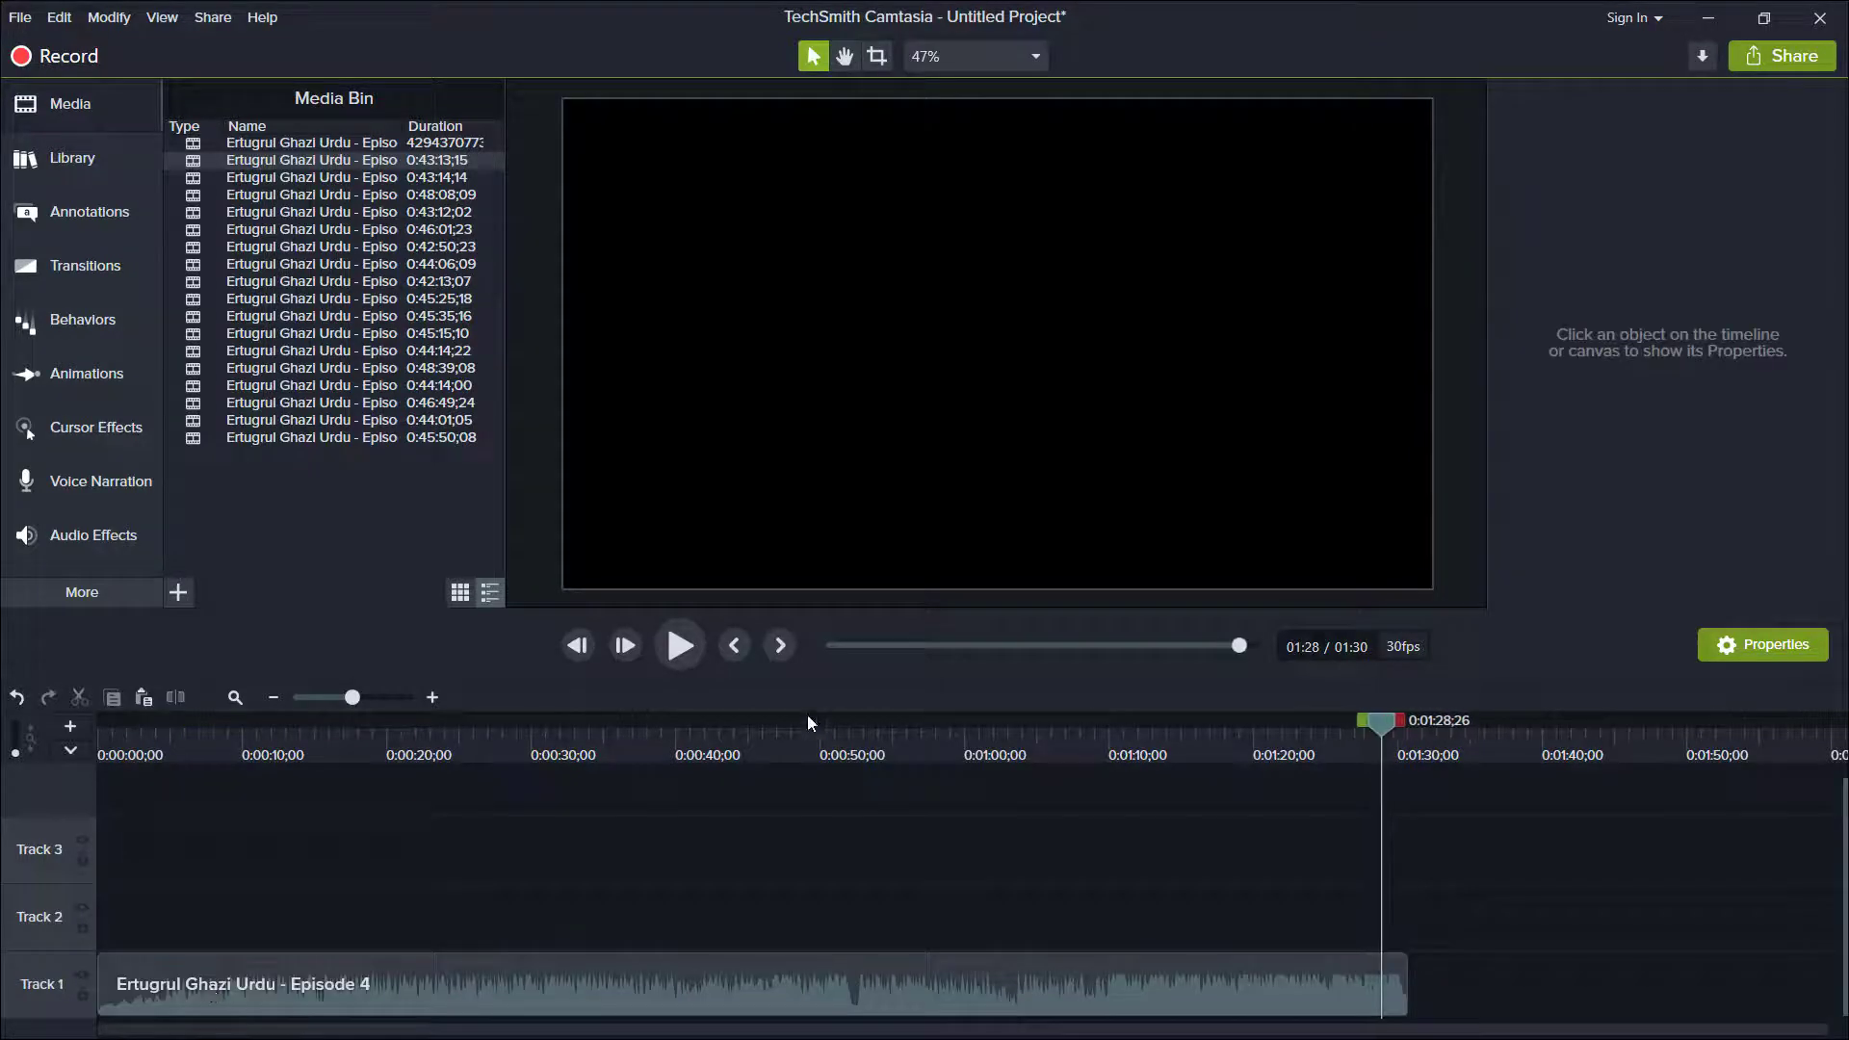
left_click(691, 649)
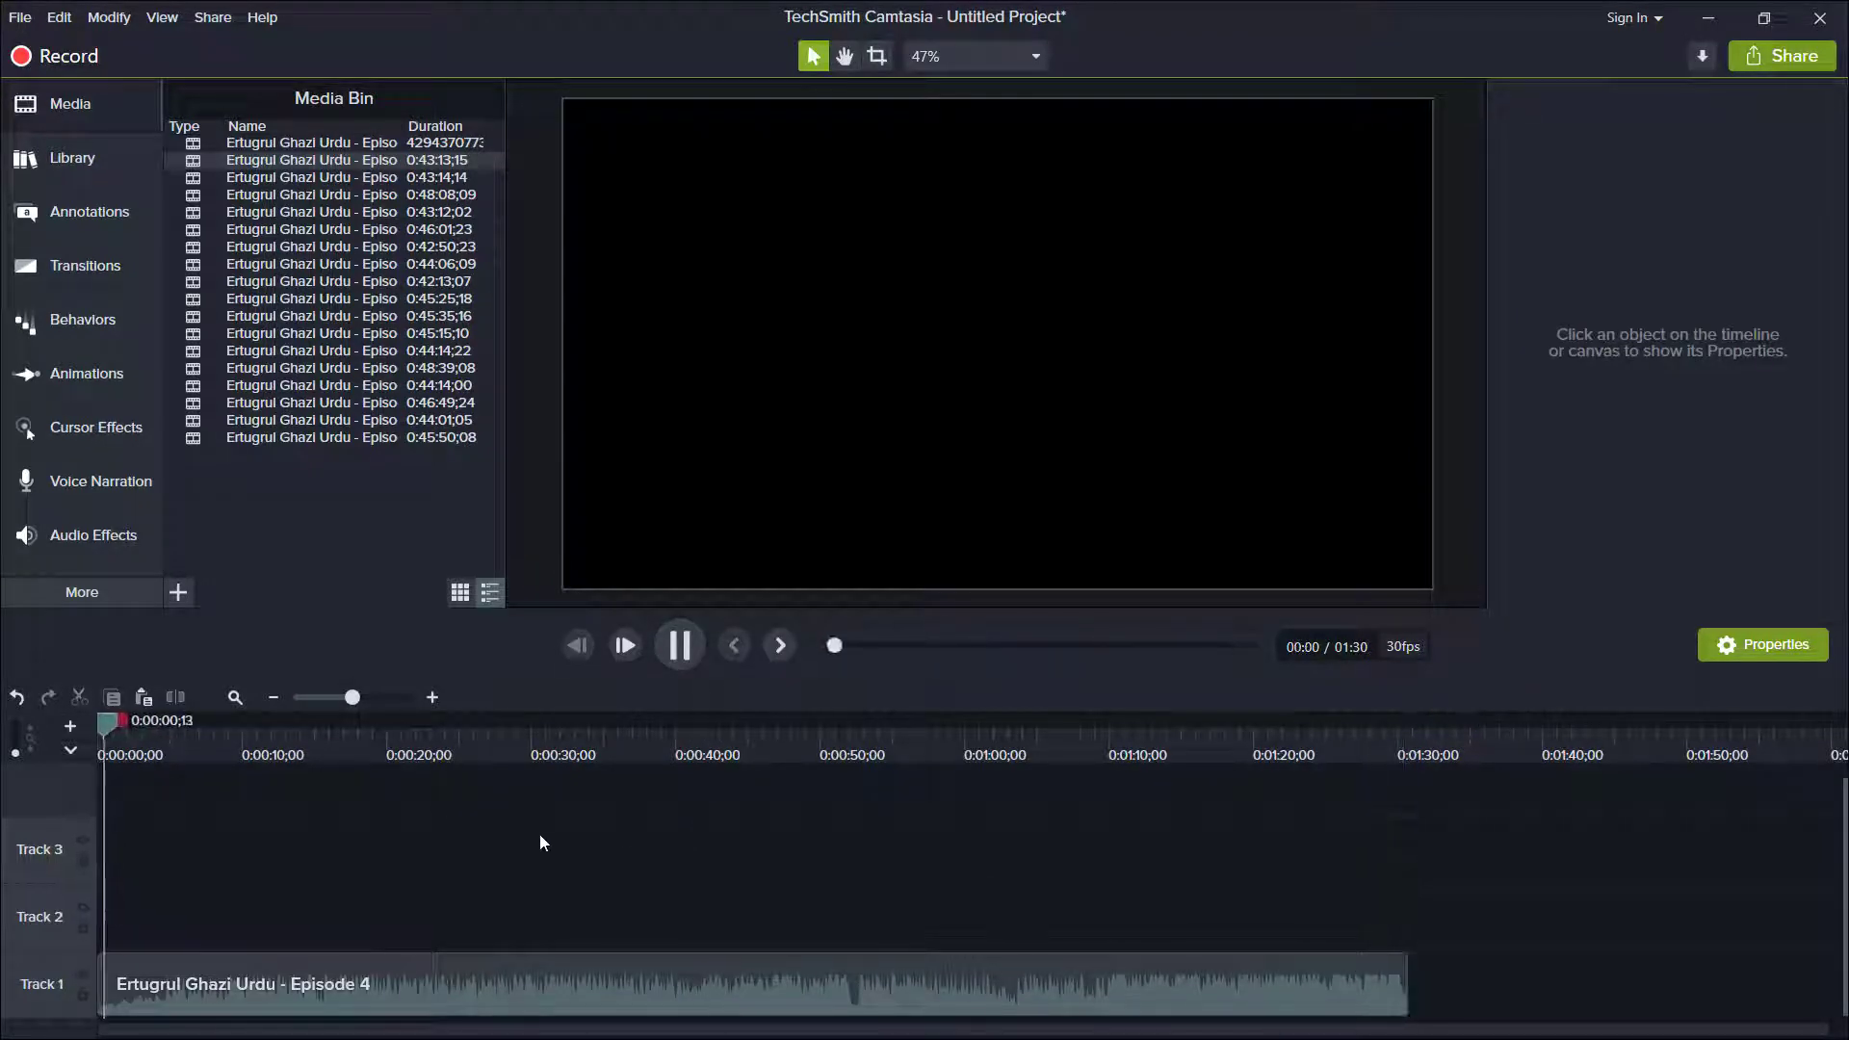
key("space")
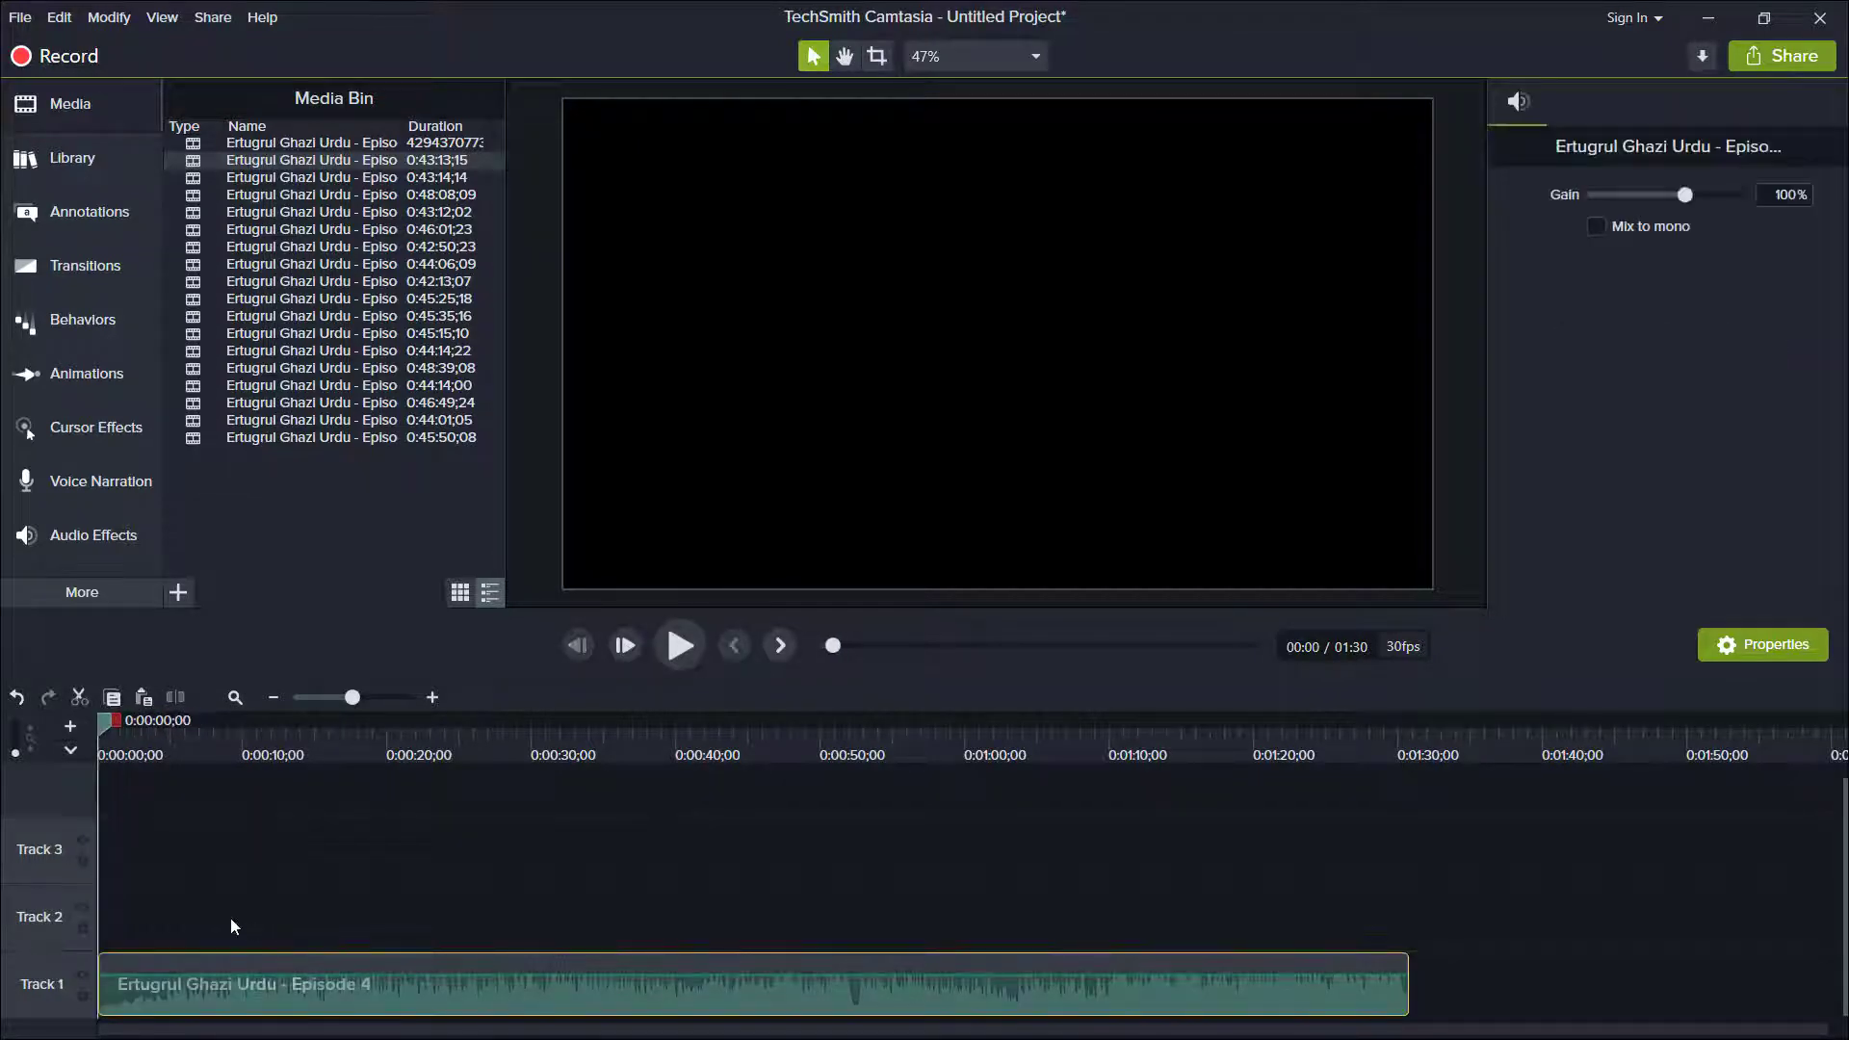
Add the Episode 4 video to the timeline again and delete its Track 2 footage before about 0:08:00.
right_click(333, 164)
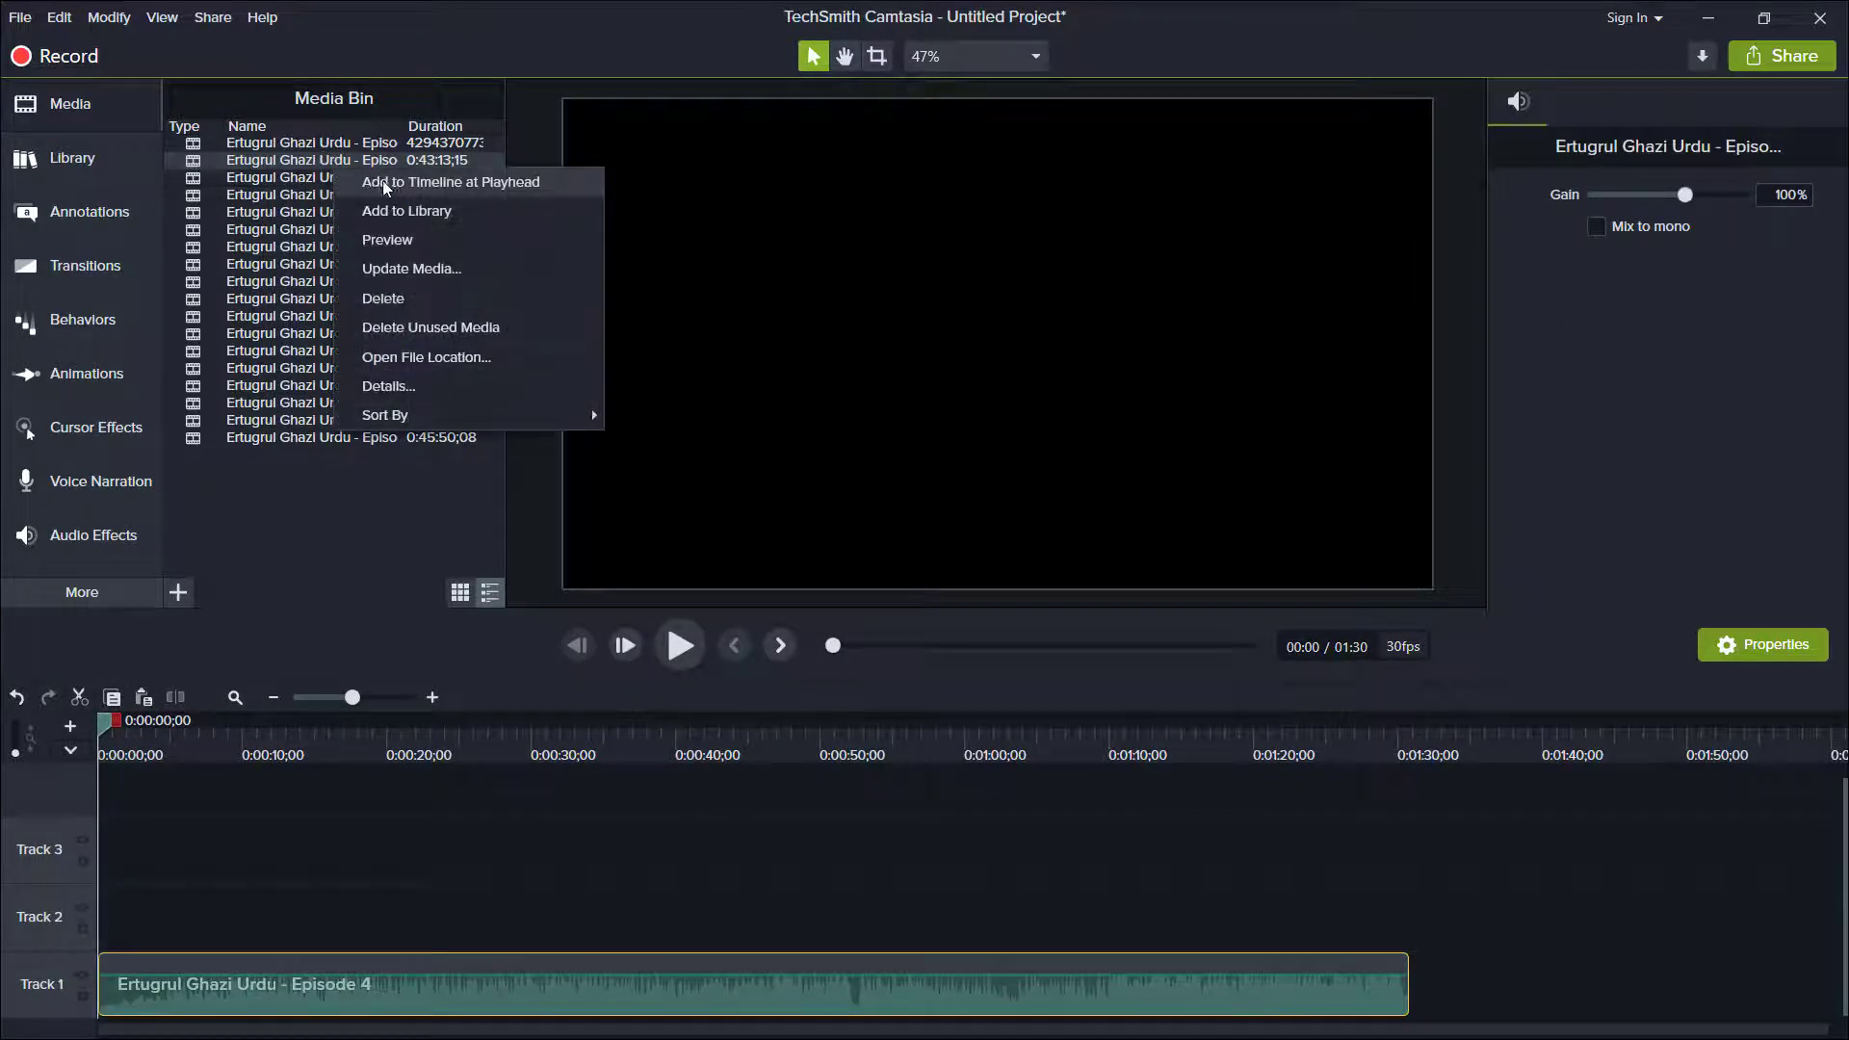
left_click(383, 181)
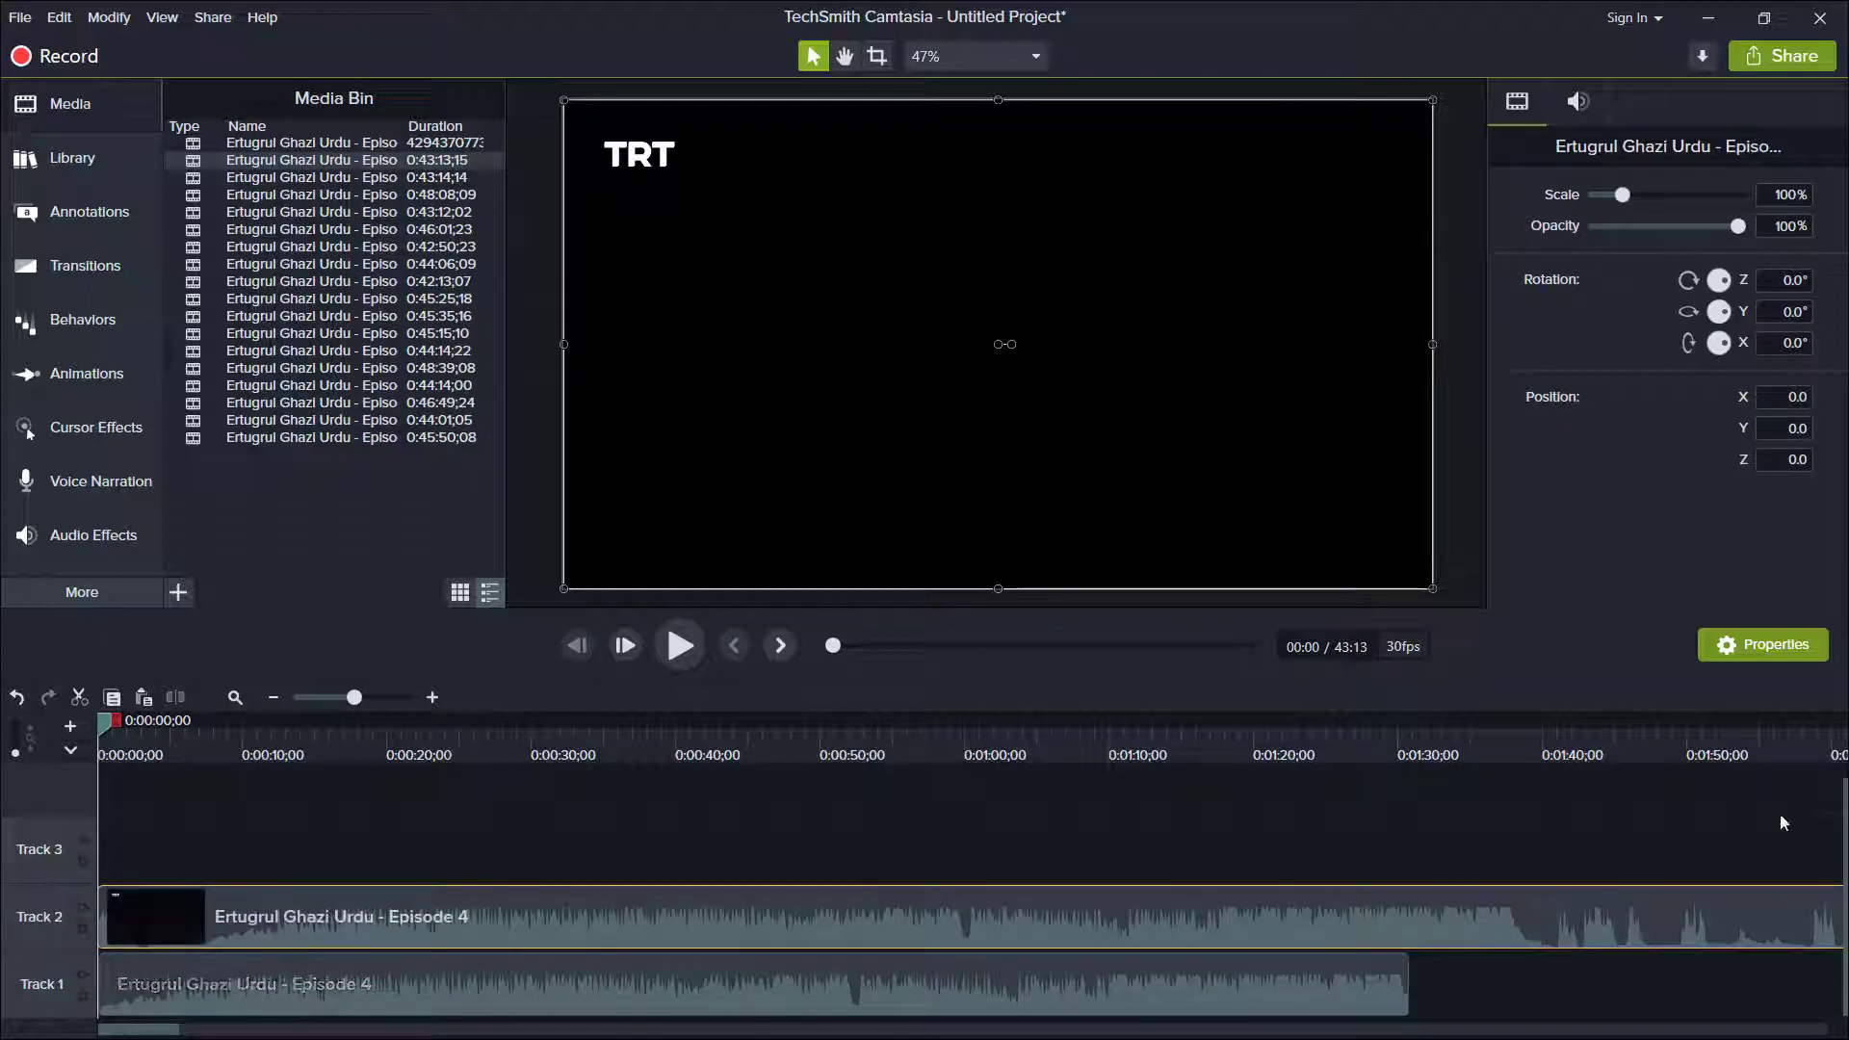
left_click(1572, 757)
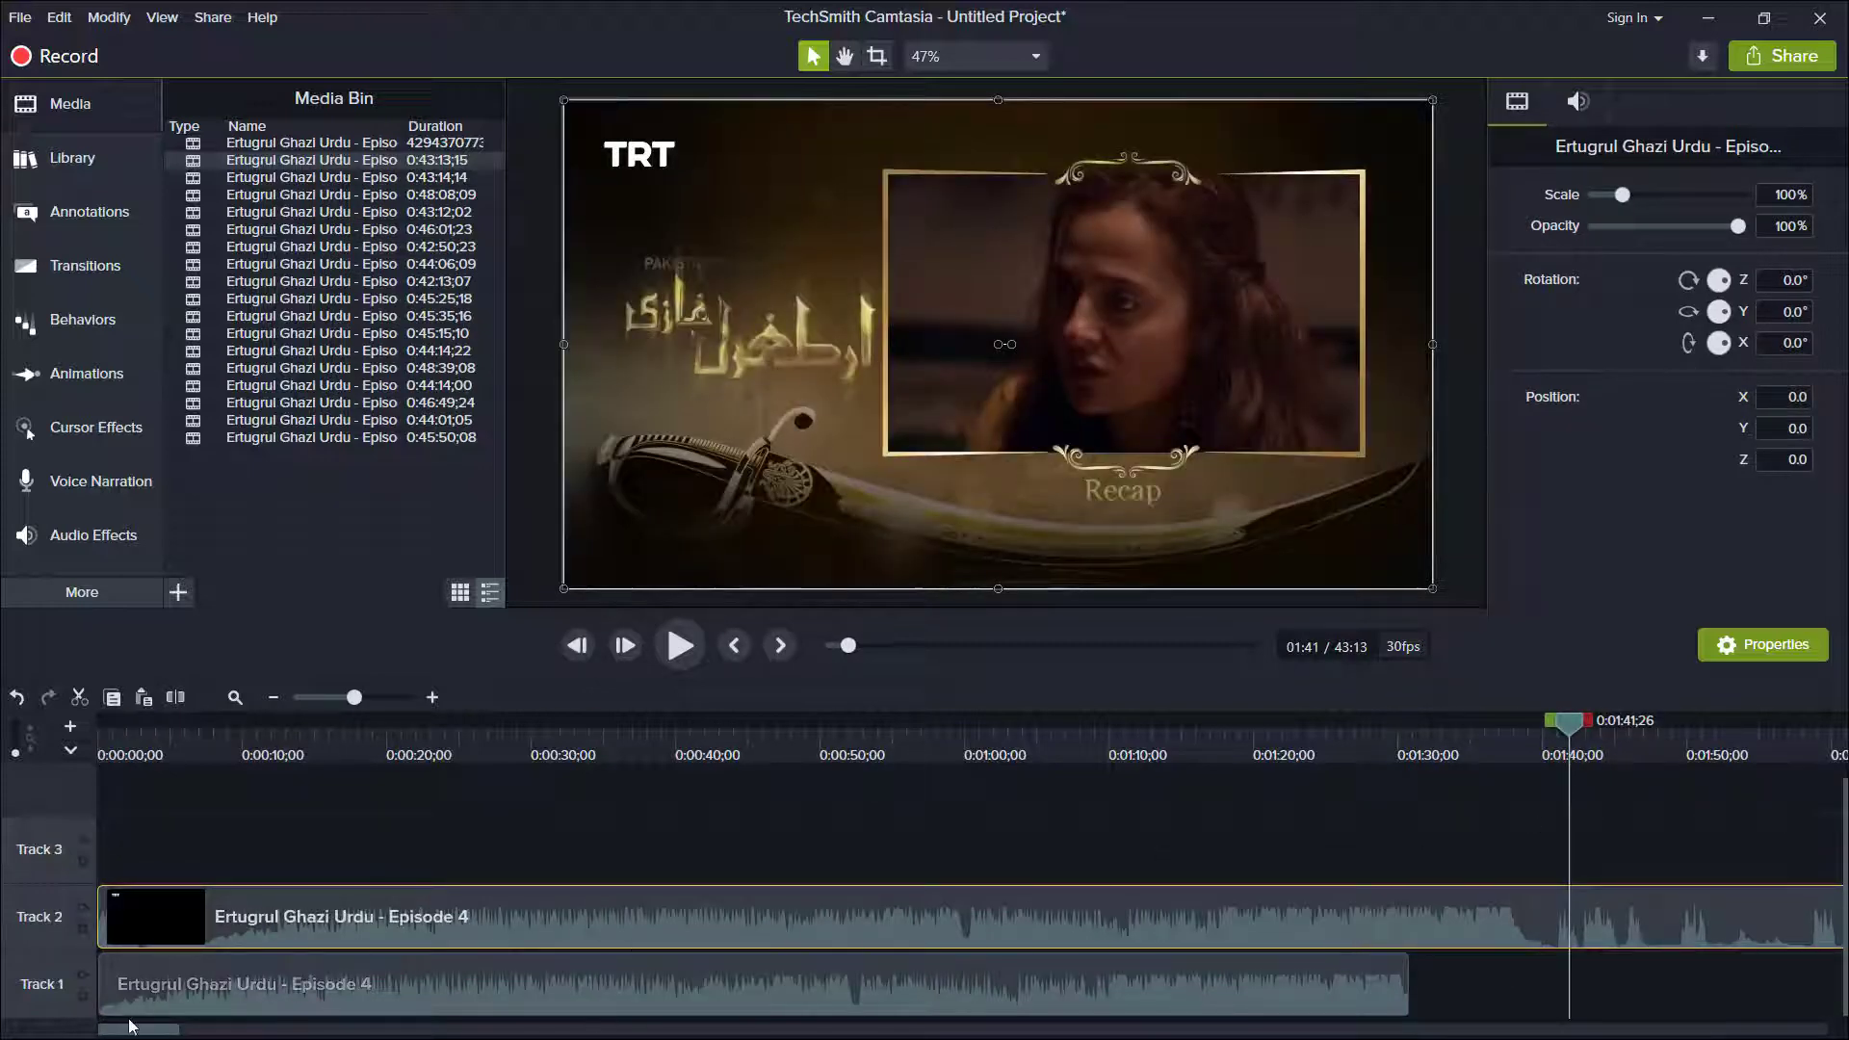
left_click_drag(159, 1028, 227, 1029)
left_click(1007, 913)
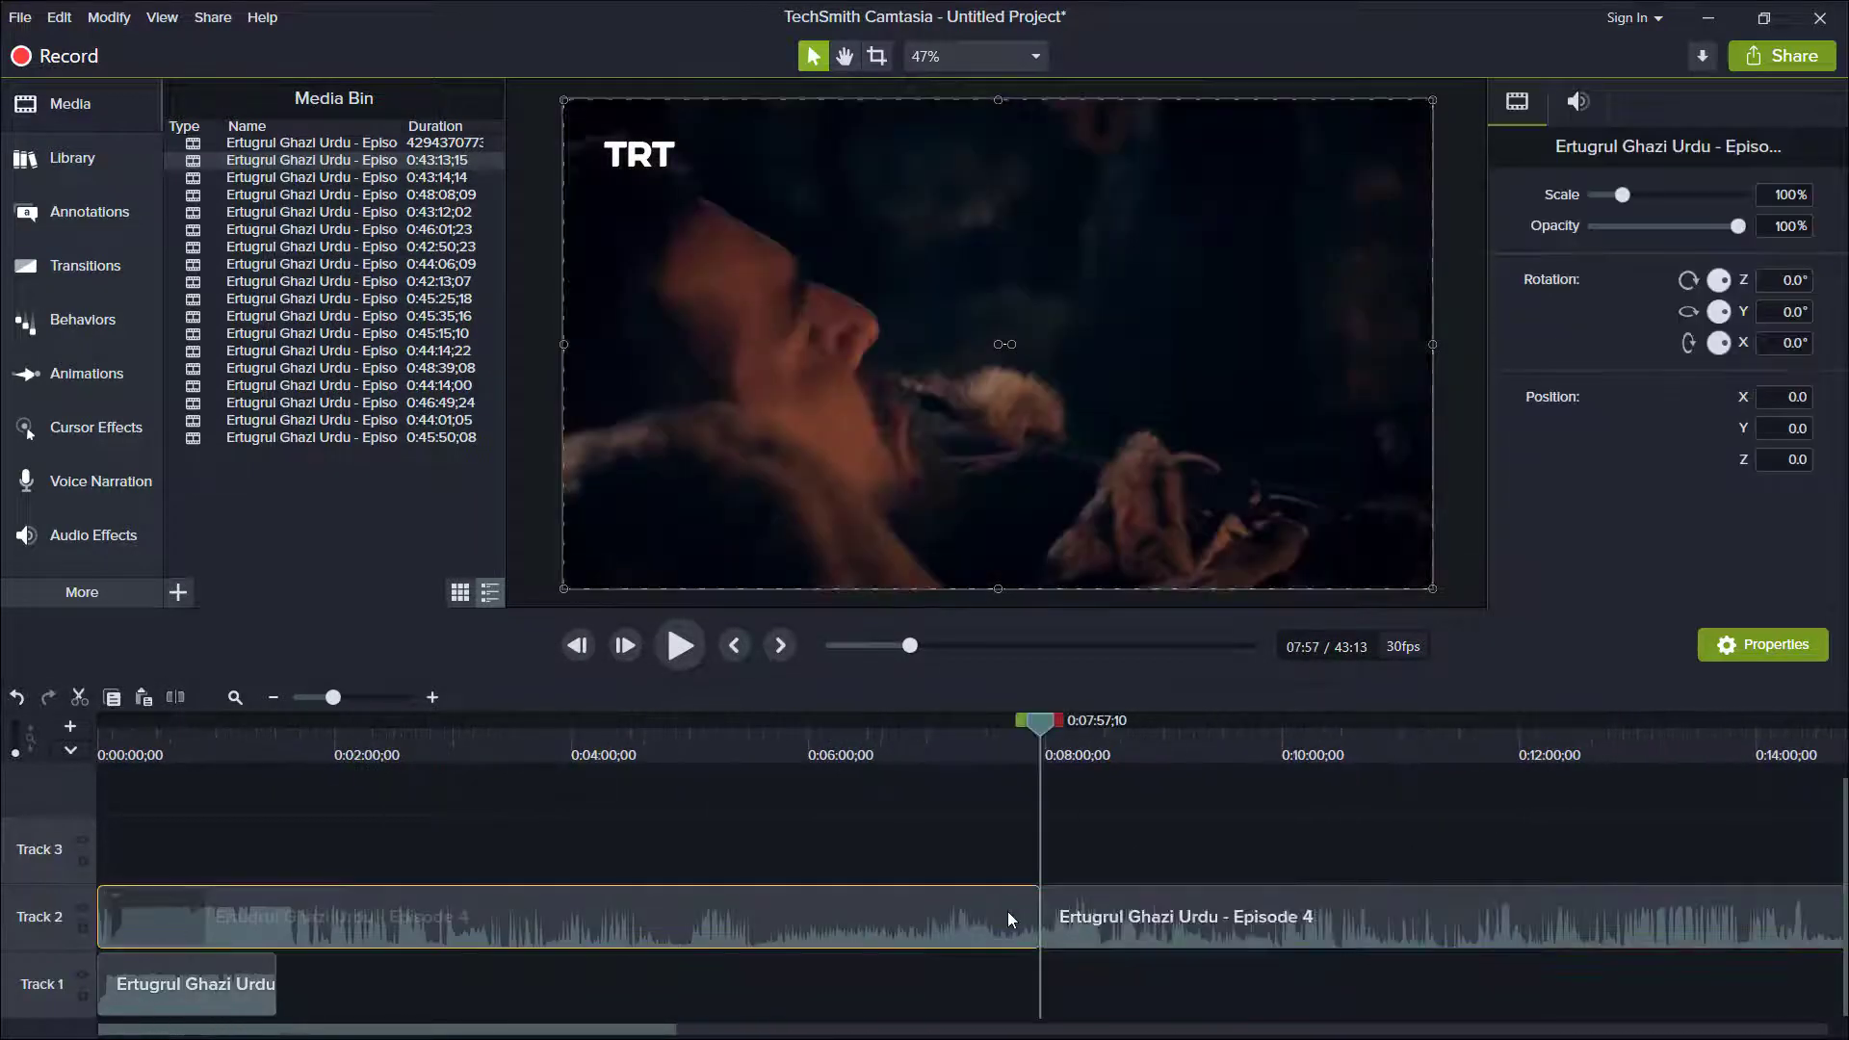
key("Delete")
Copy a section about 20 seconds long from the start of the remaining Track 2 footage to Track 1 at 0:05:56;03.
left_click_drag(1060, 725, 1101, 727)
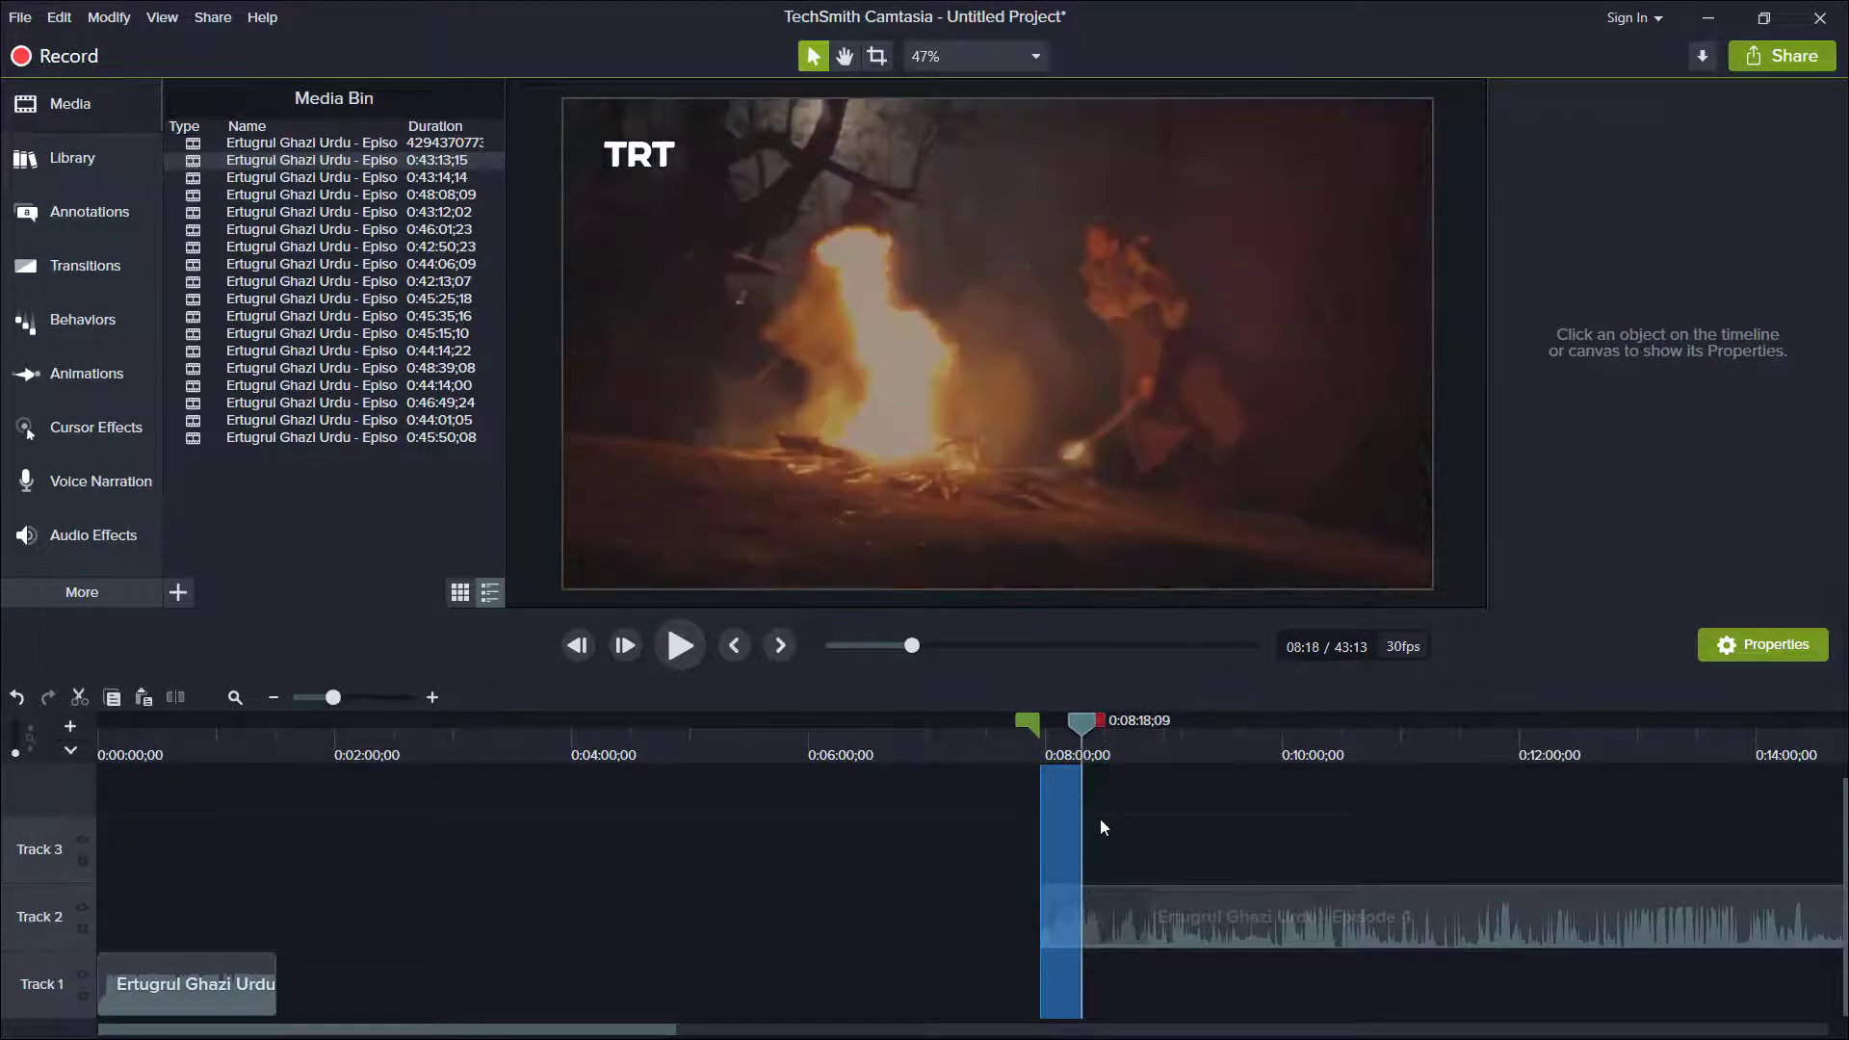
left_click(800, 742)
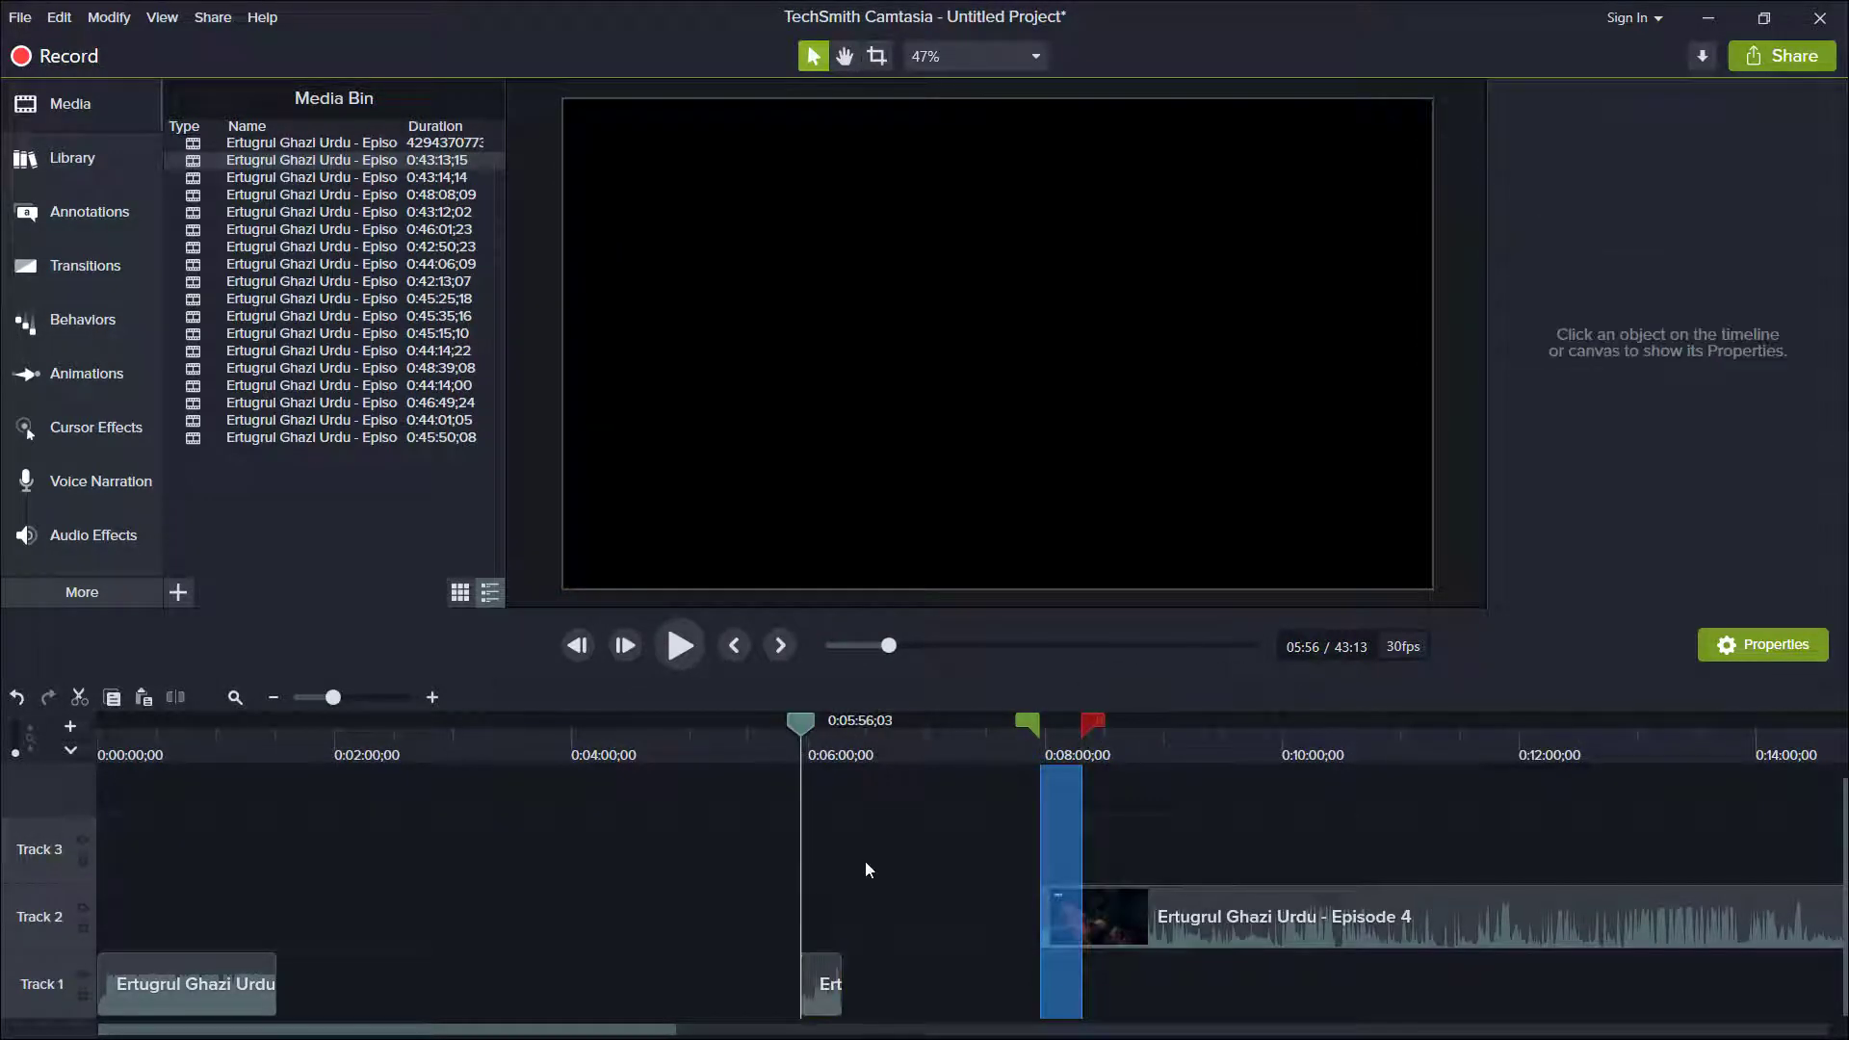
left_click(1172, 739)
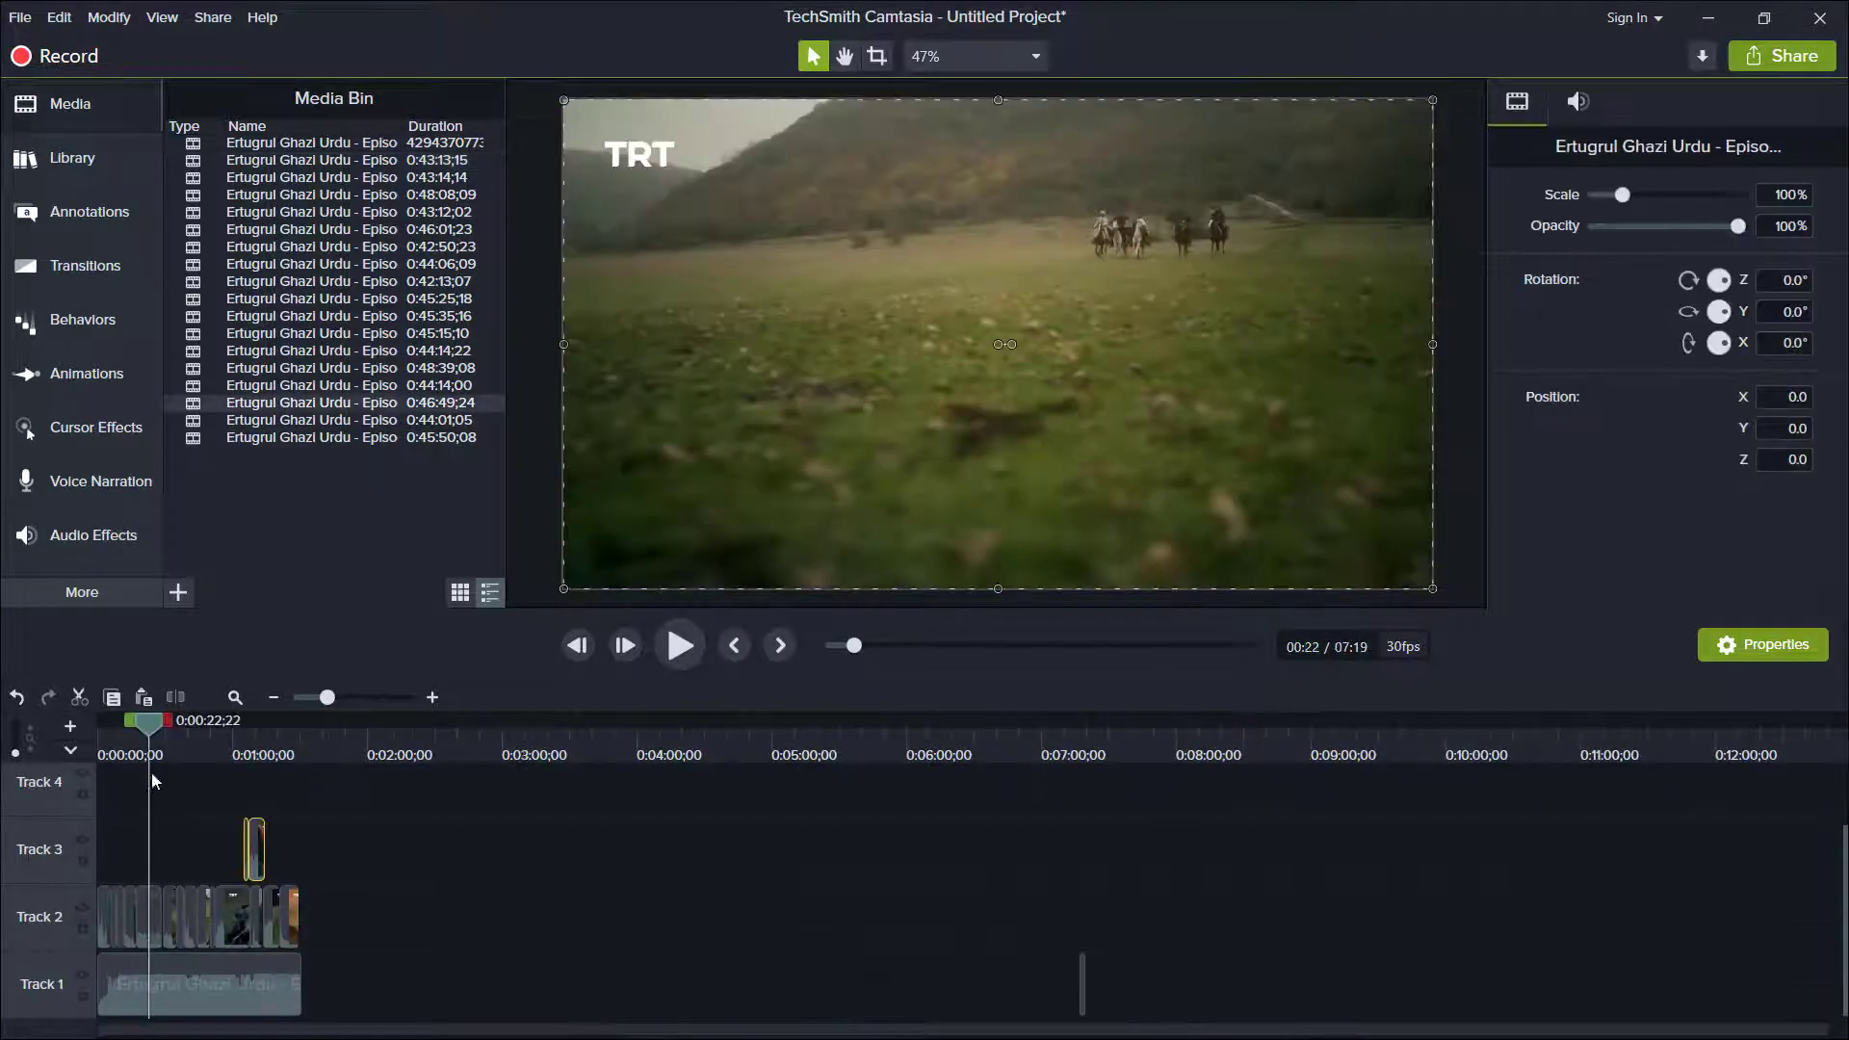
left_click_drag(326, 697, 350, 698)
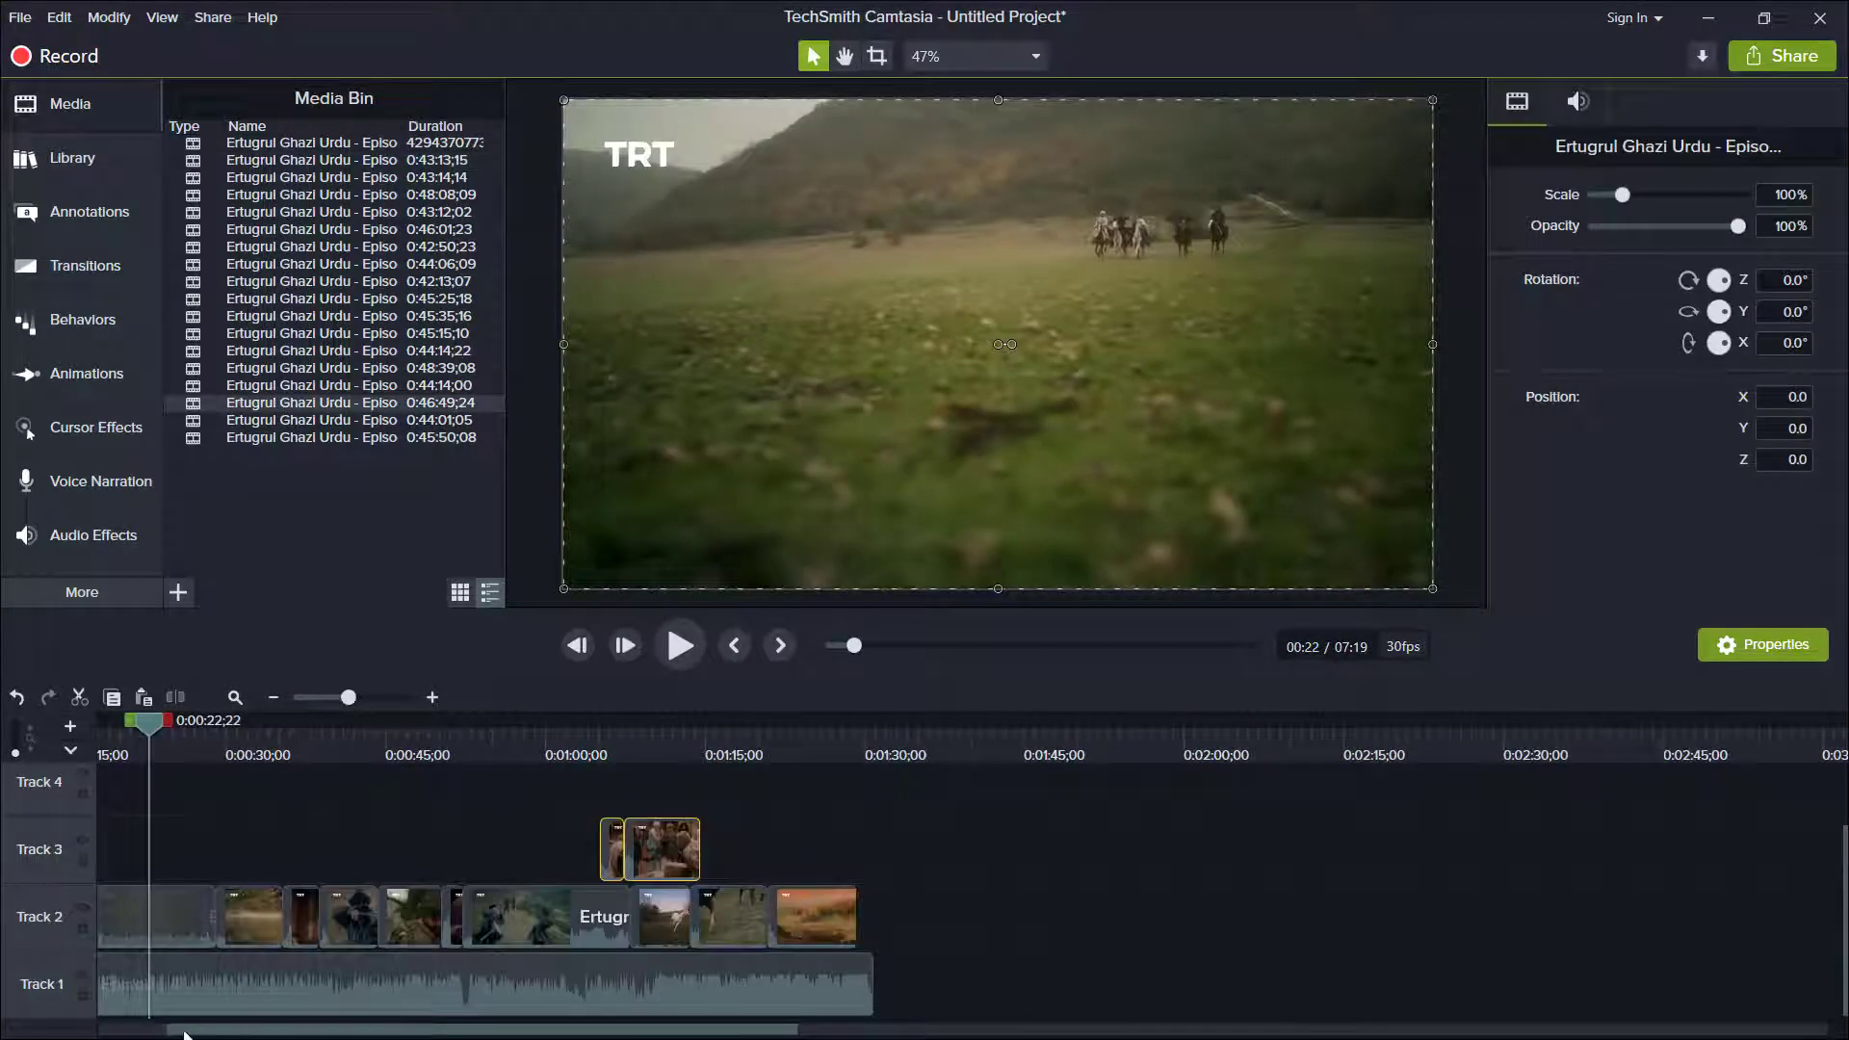
Split the long Track 2 clip at about 0:00:25 and delete the part after the cut.
left_click_drag(188, 1034, 120, 1032)
left_click(346, 720)
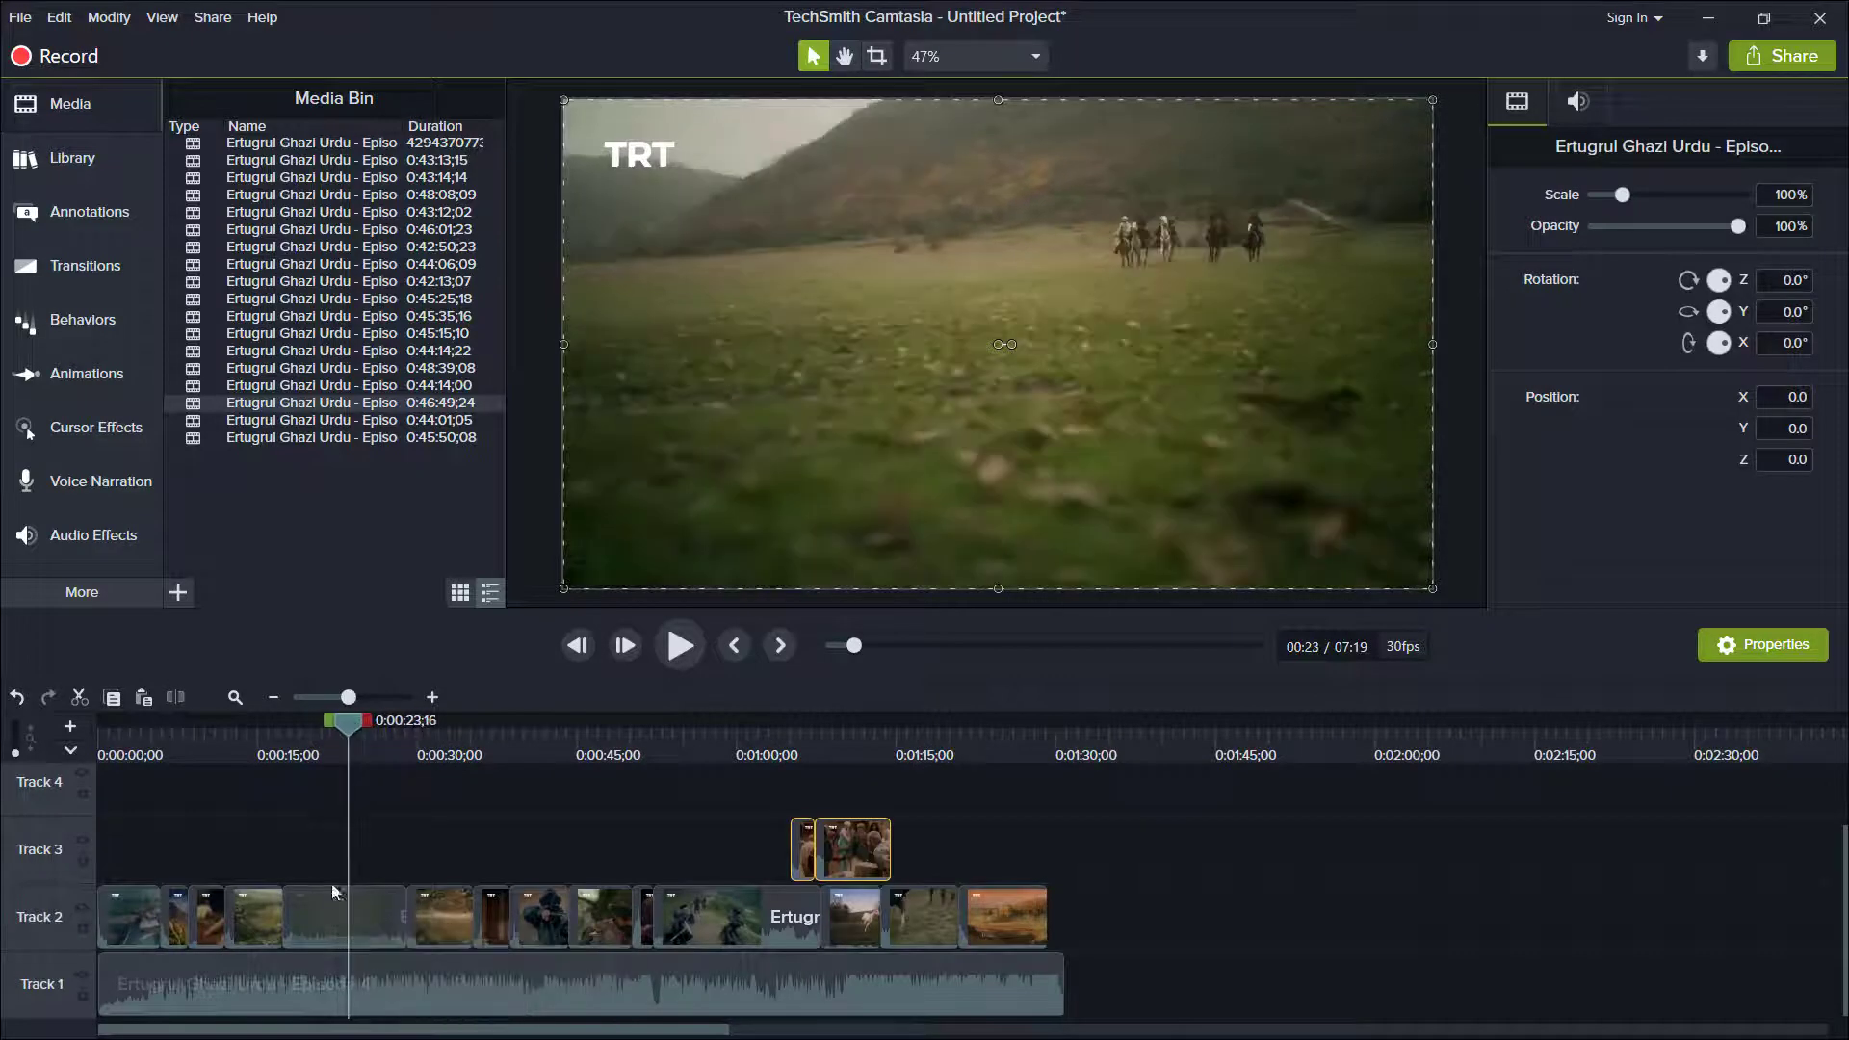
left_click(371, 908)
key("s")
left_click(372, 907)
key("Delete")
Split the next Track 2 clip at about 0:00:33 and delete the part after the cut.
left_click(450, 896)
left_click_drag(368, 725, 448, 737)
key("s")
left_click(454, 910)
key("Delete")
Shift the shortened Track 2 clip against its neighbour and move the Track 3 clips into the gap before it.
left_click_drag(429, 915, 477, 912)
left_click(497, 752)
left_click_drag(497, 751, 487, 752)
left_click_drag(809, 872, 397, 863)
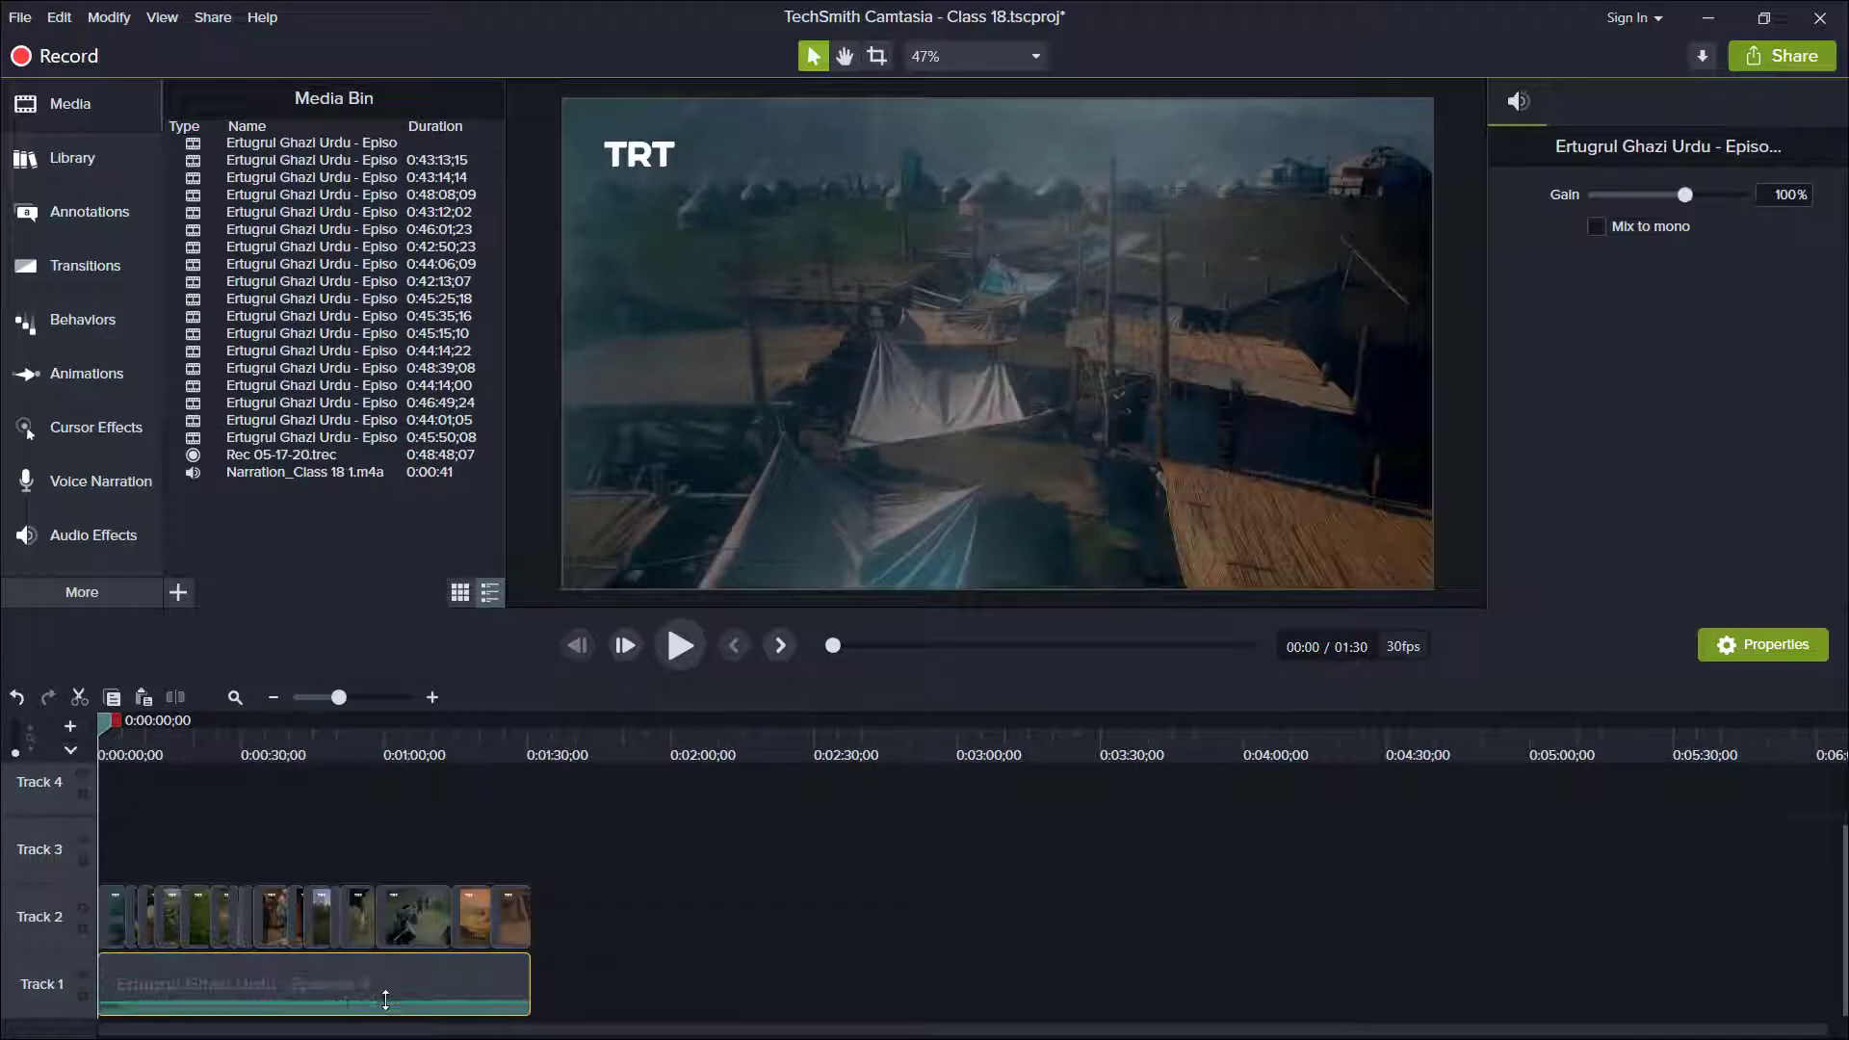
Lower the Track 1 music volume, then record a voice narration with the timeline muted and save it as Narration_Class 18 2.m4a.
left_click(385, 1003)
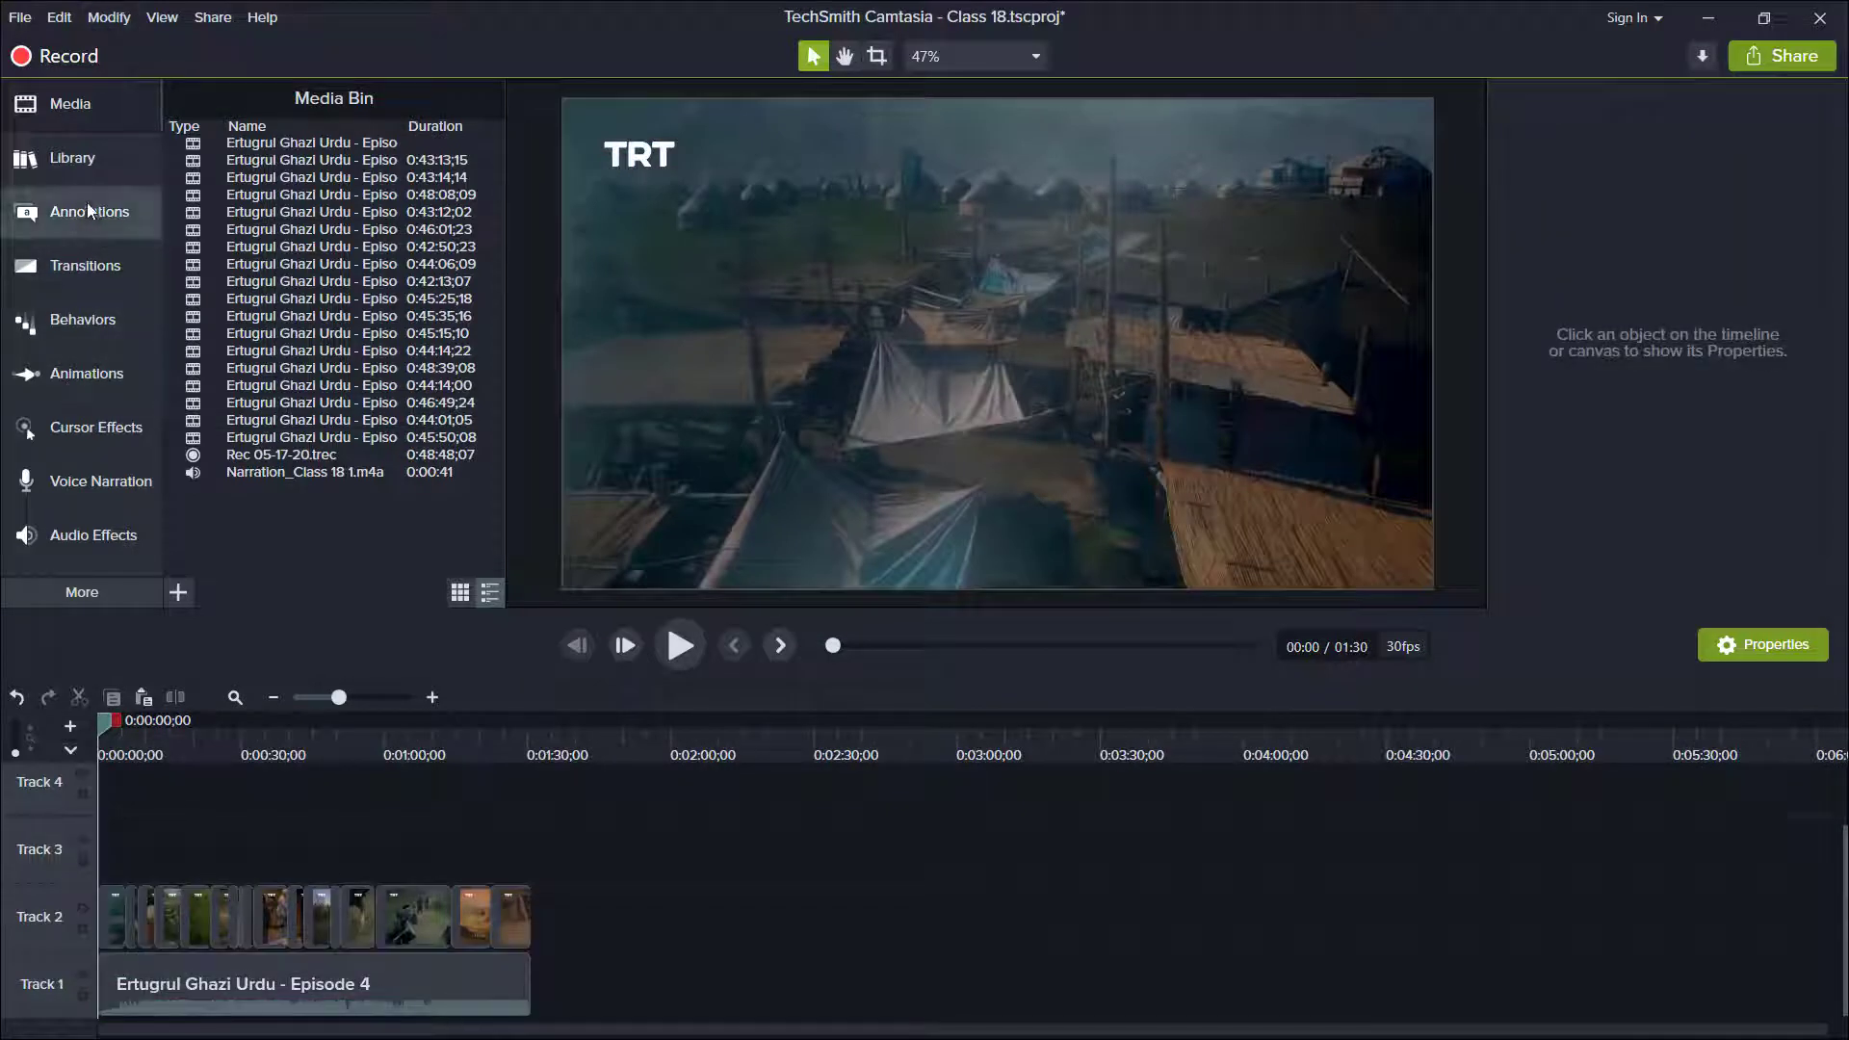
left_click(91, 487)
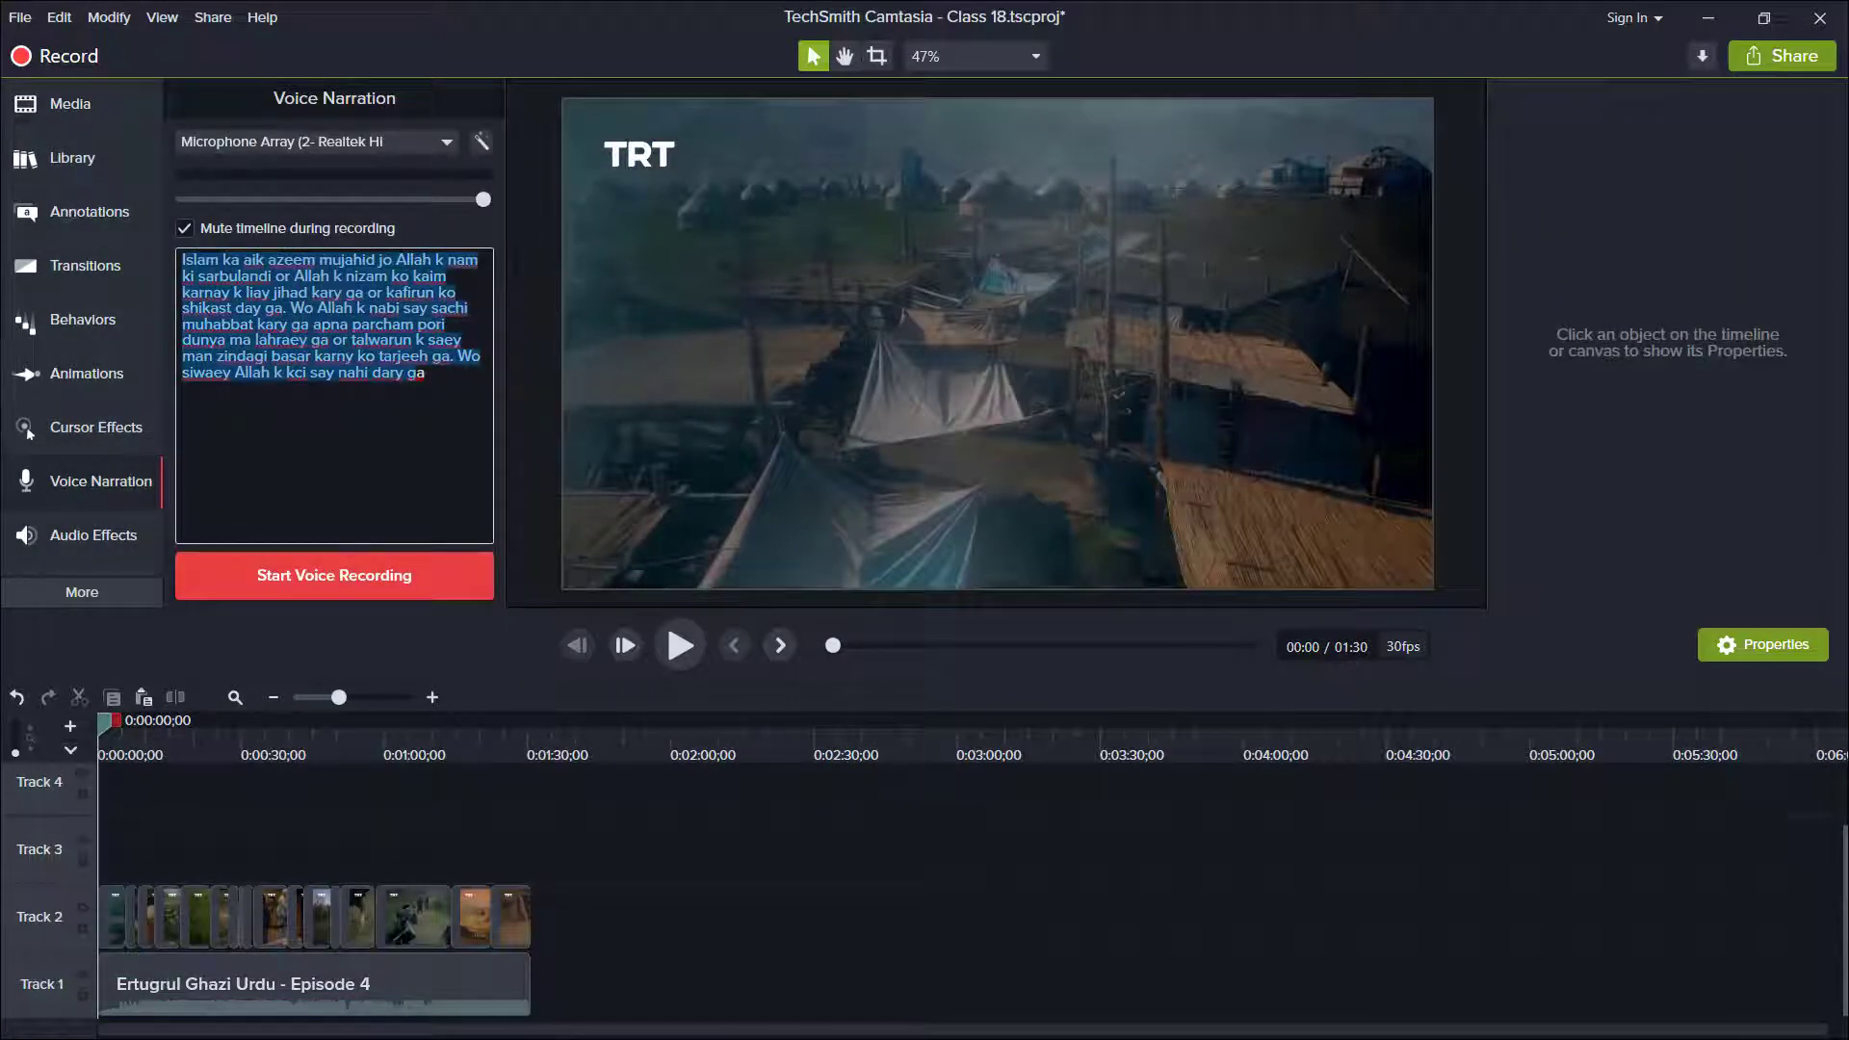
left_click(310, 574)
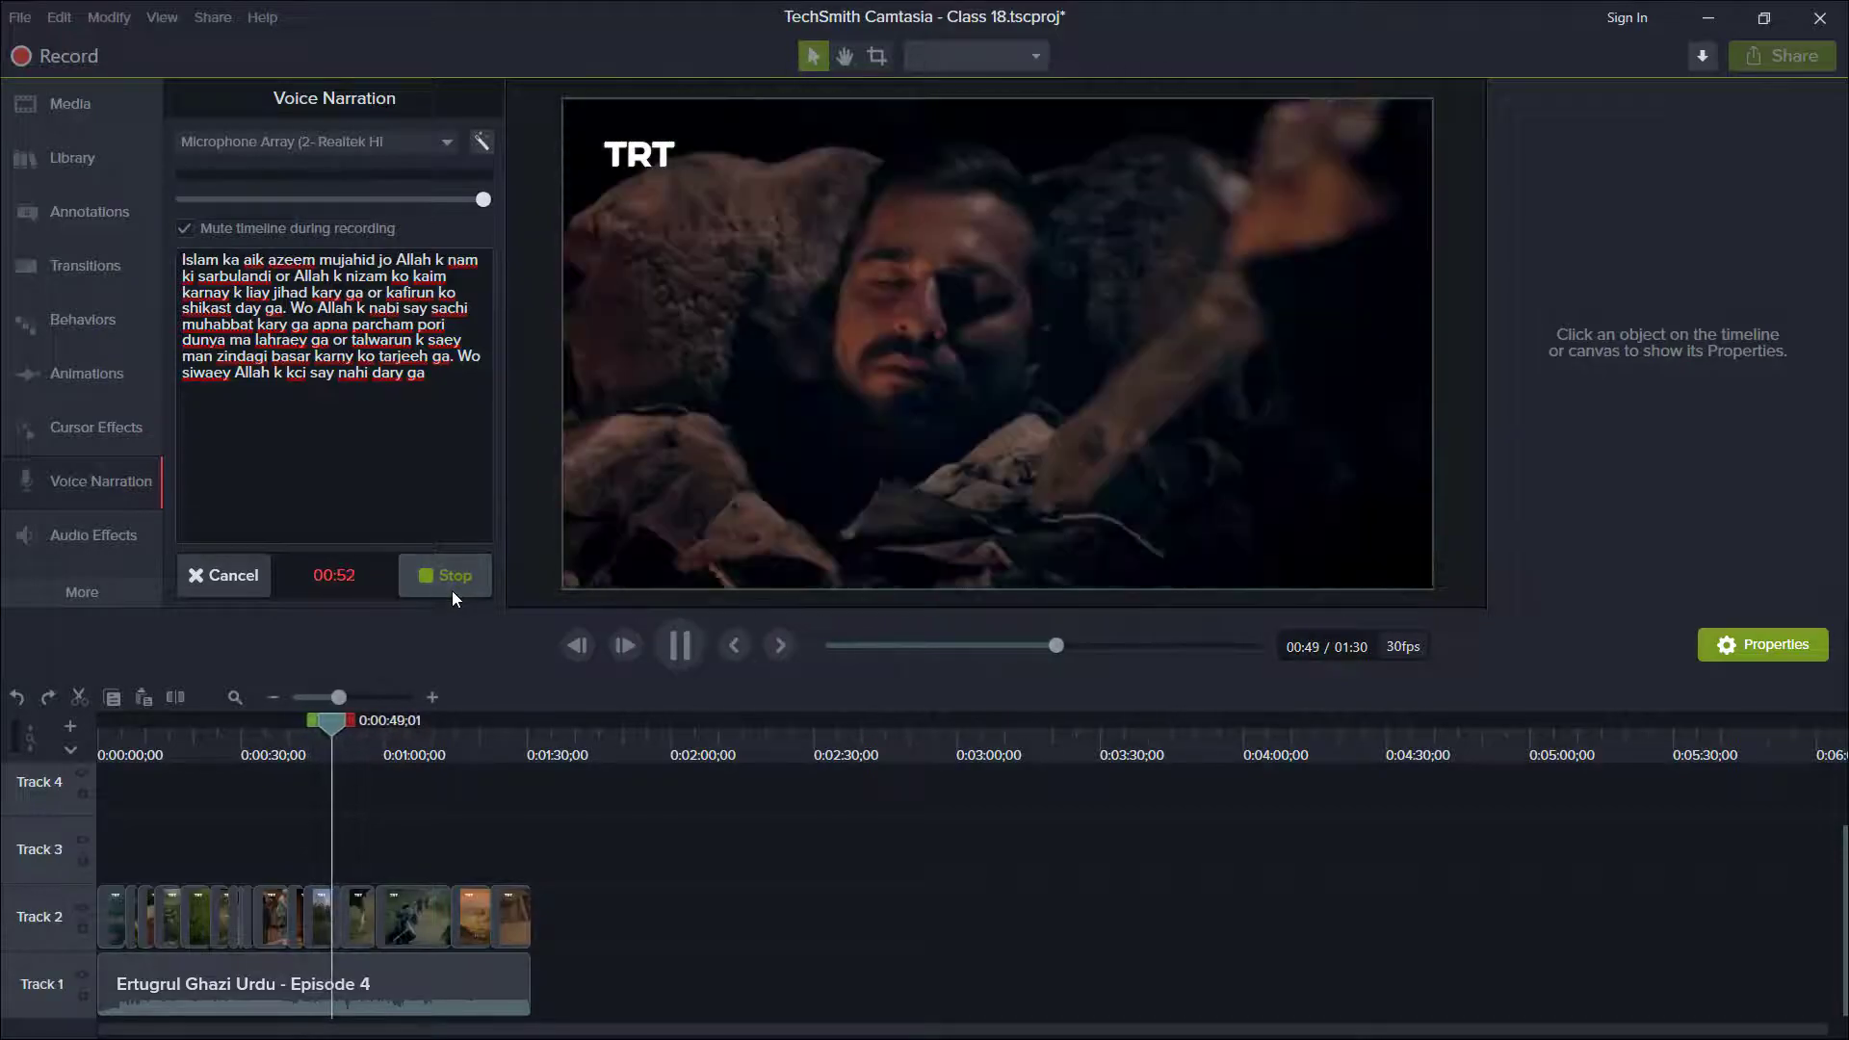
left_click(453, 590)
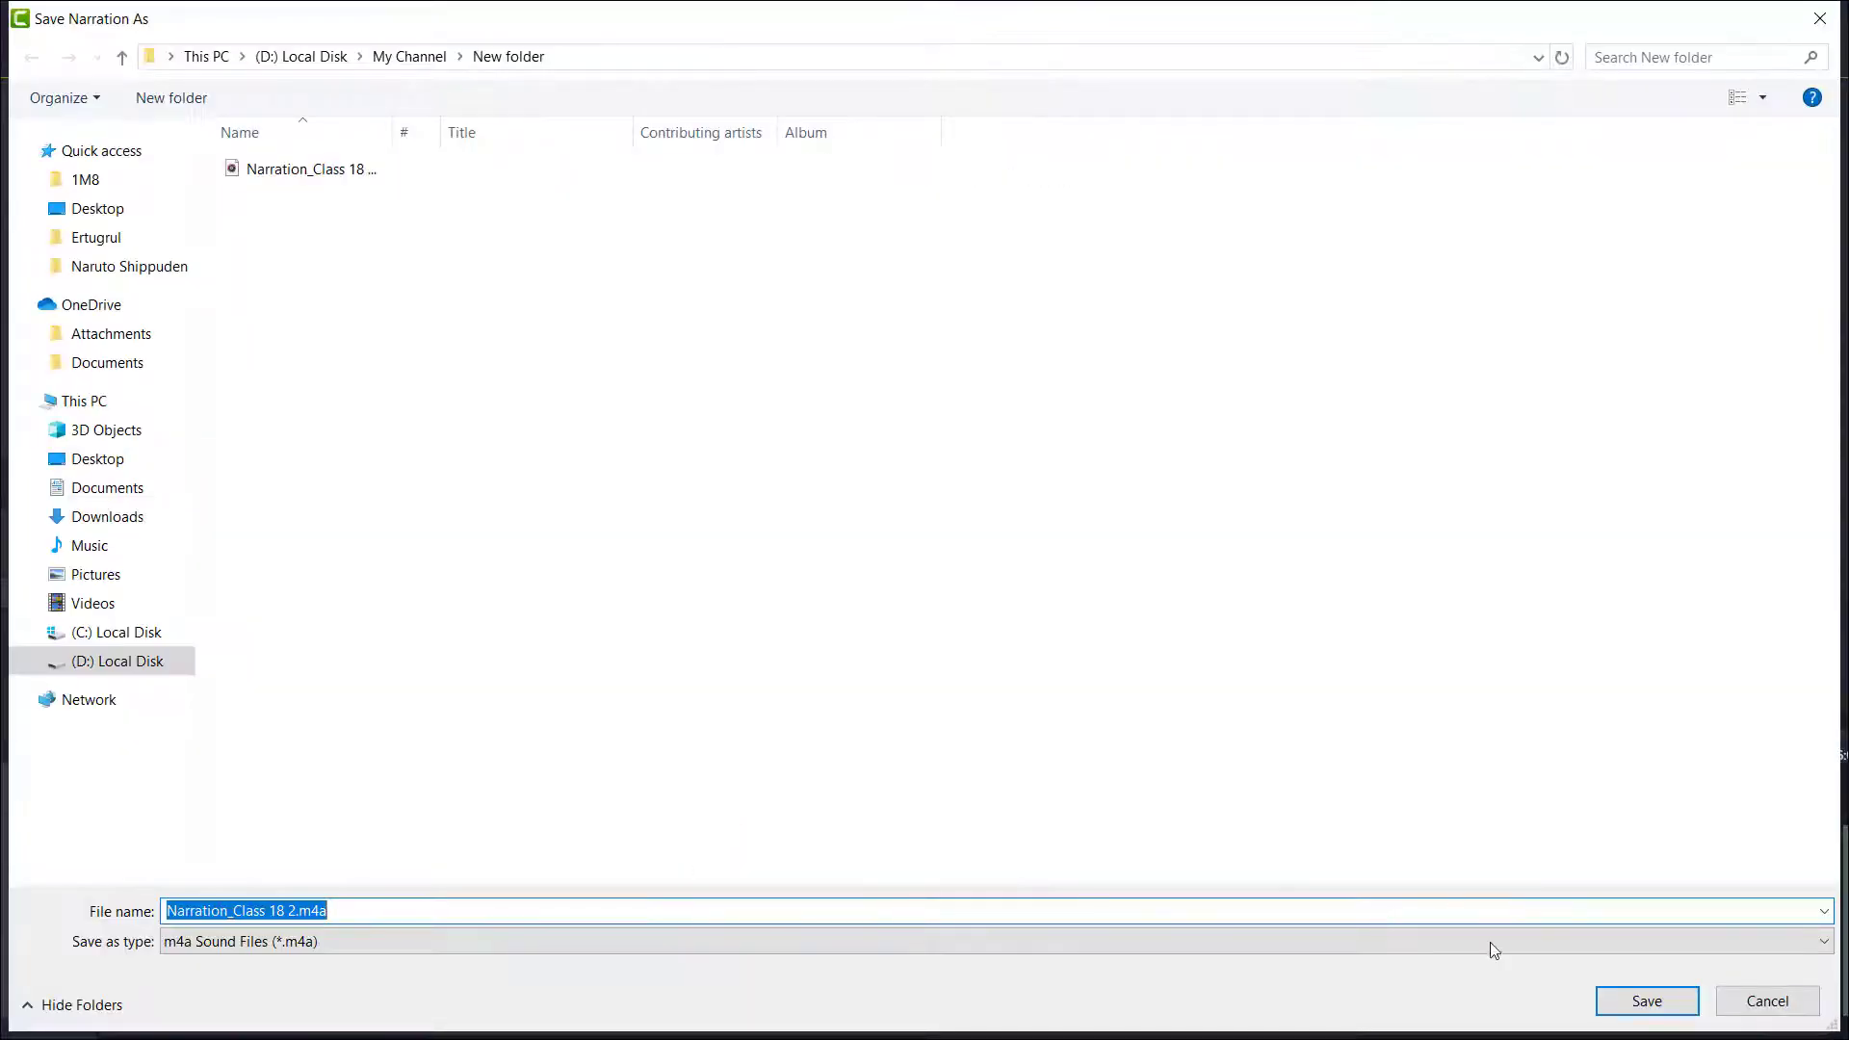
left_click(1647, 1001)
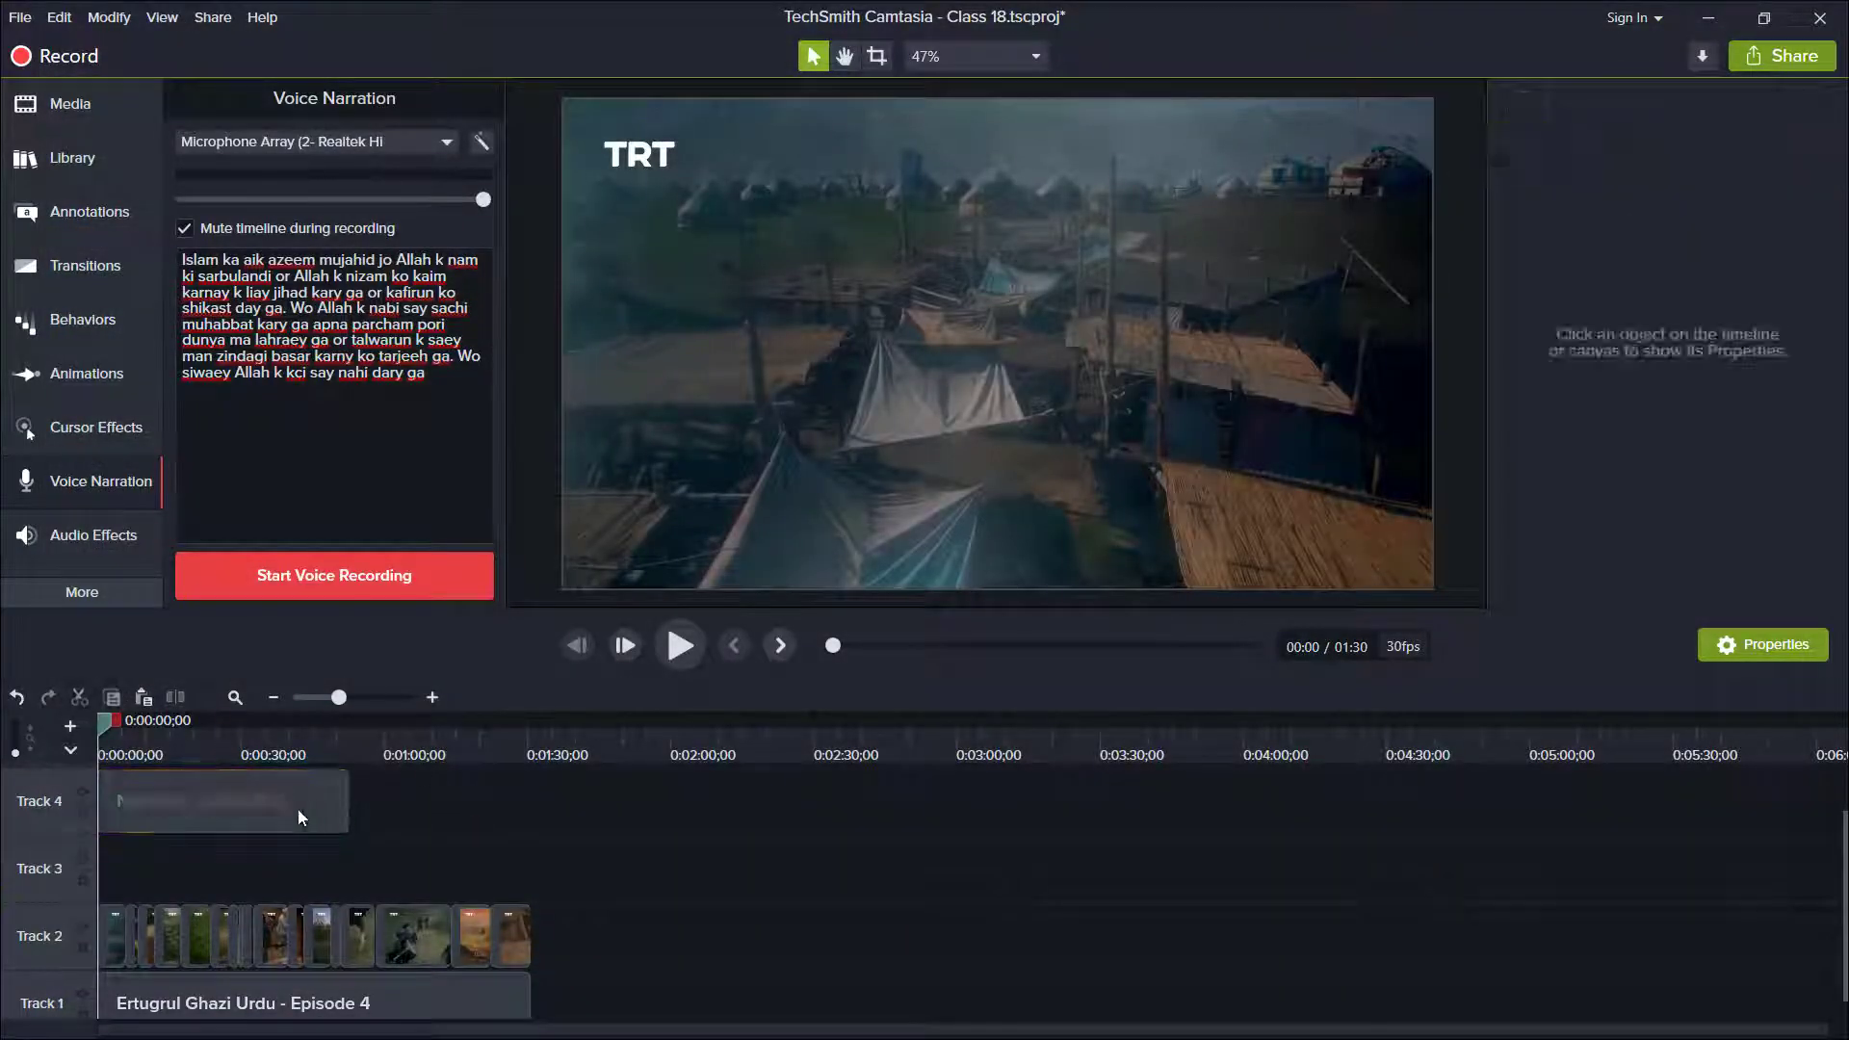
Move the Narration_Class 18 2 clip from Track 4 to the start of Track 3.
left_click_drag(298, 814, 298, 878)
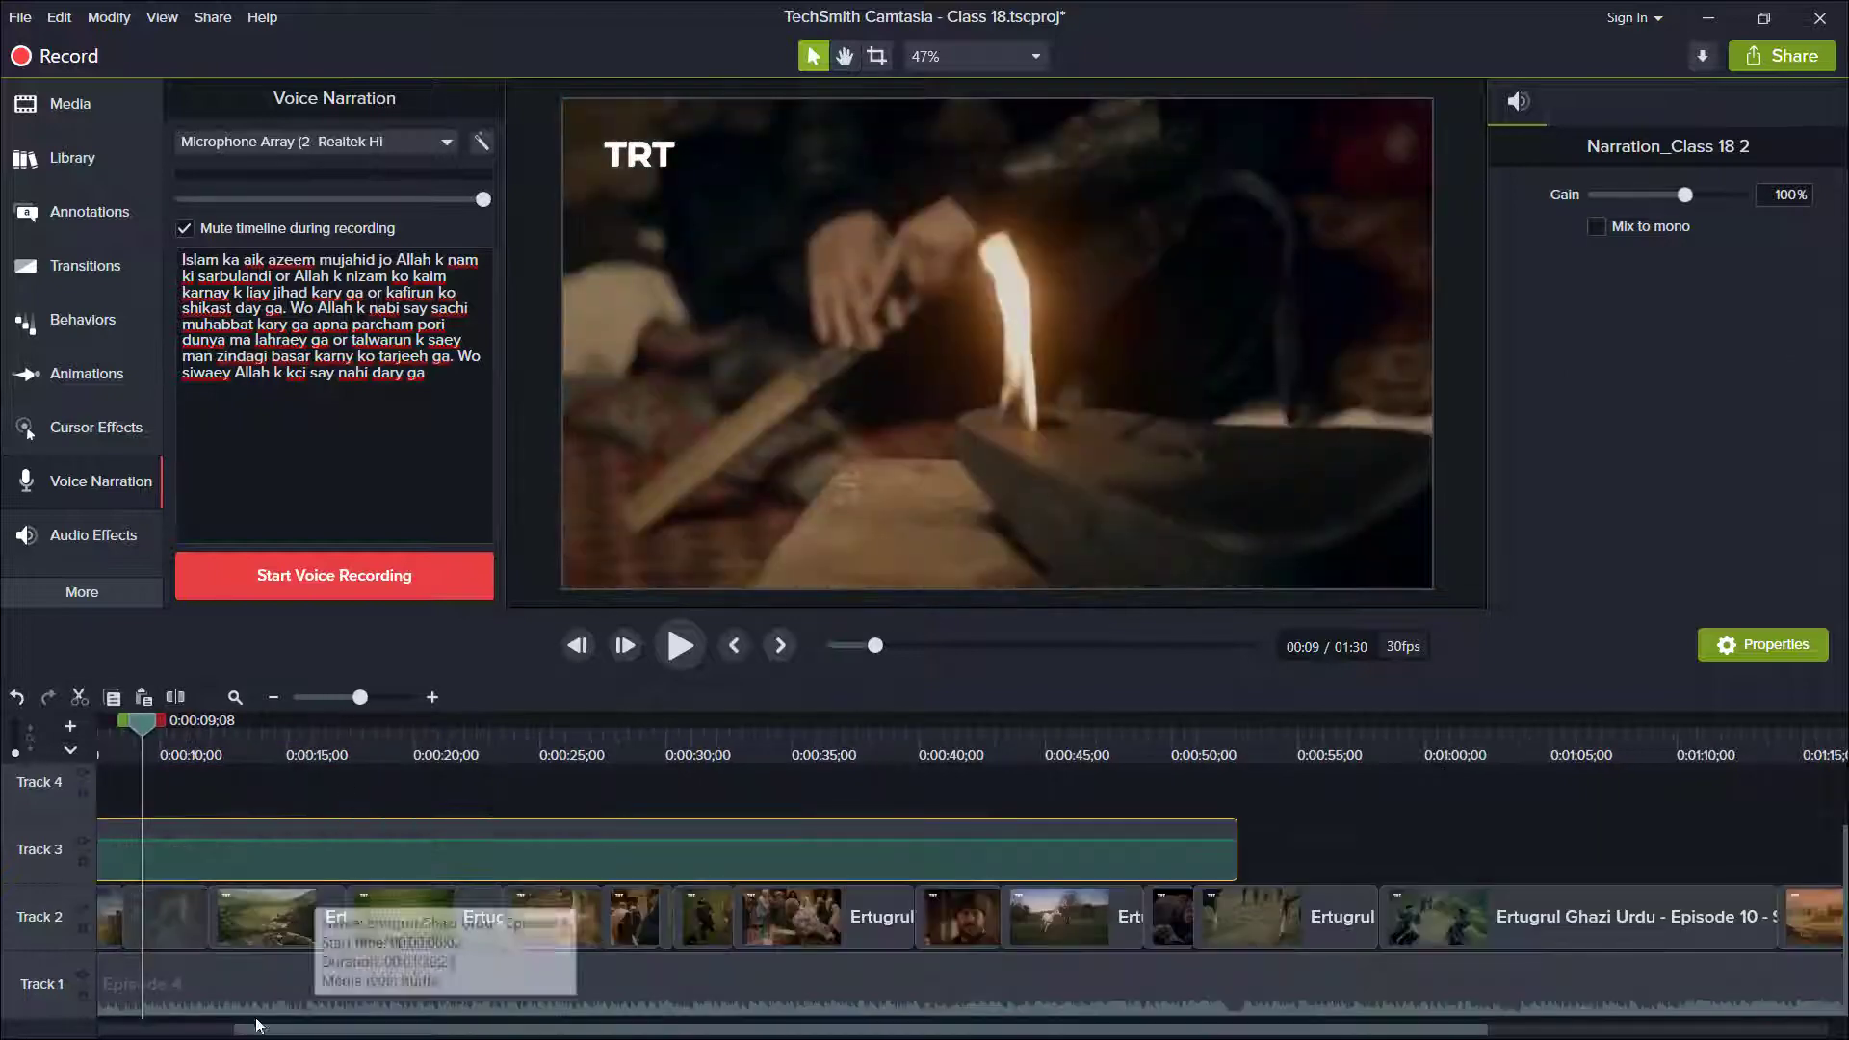
left_click_drag(253, 1028, 98, 1028)
left_click_drag(332, 723, 228, 722)
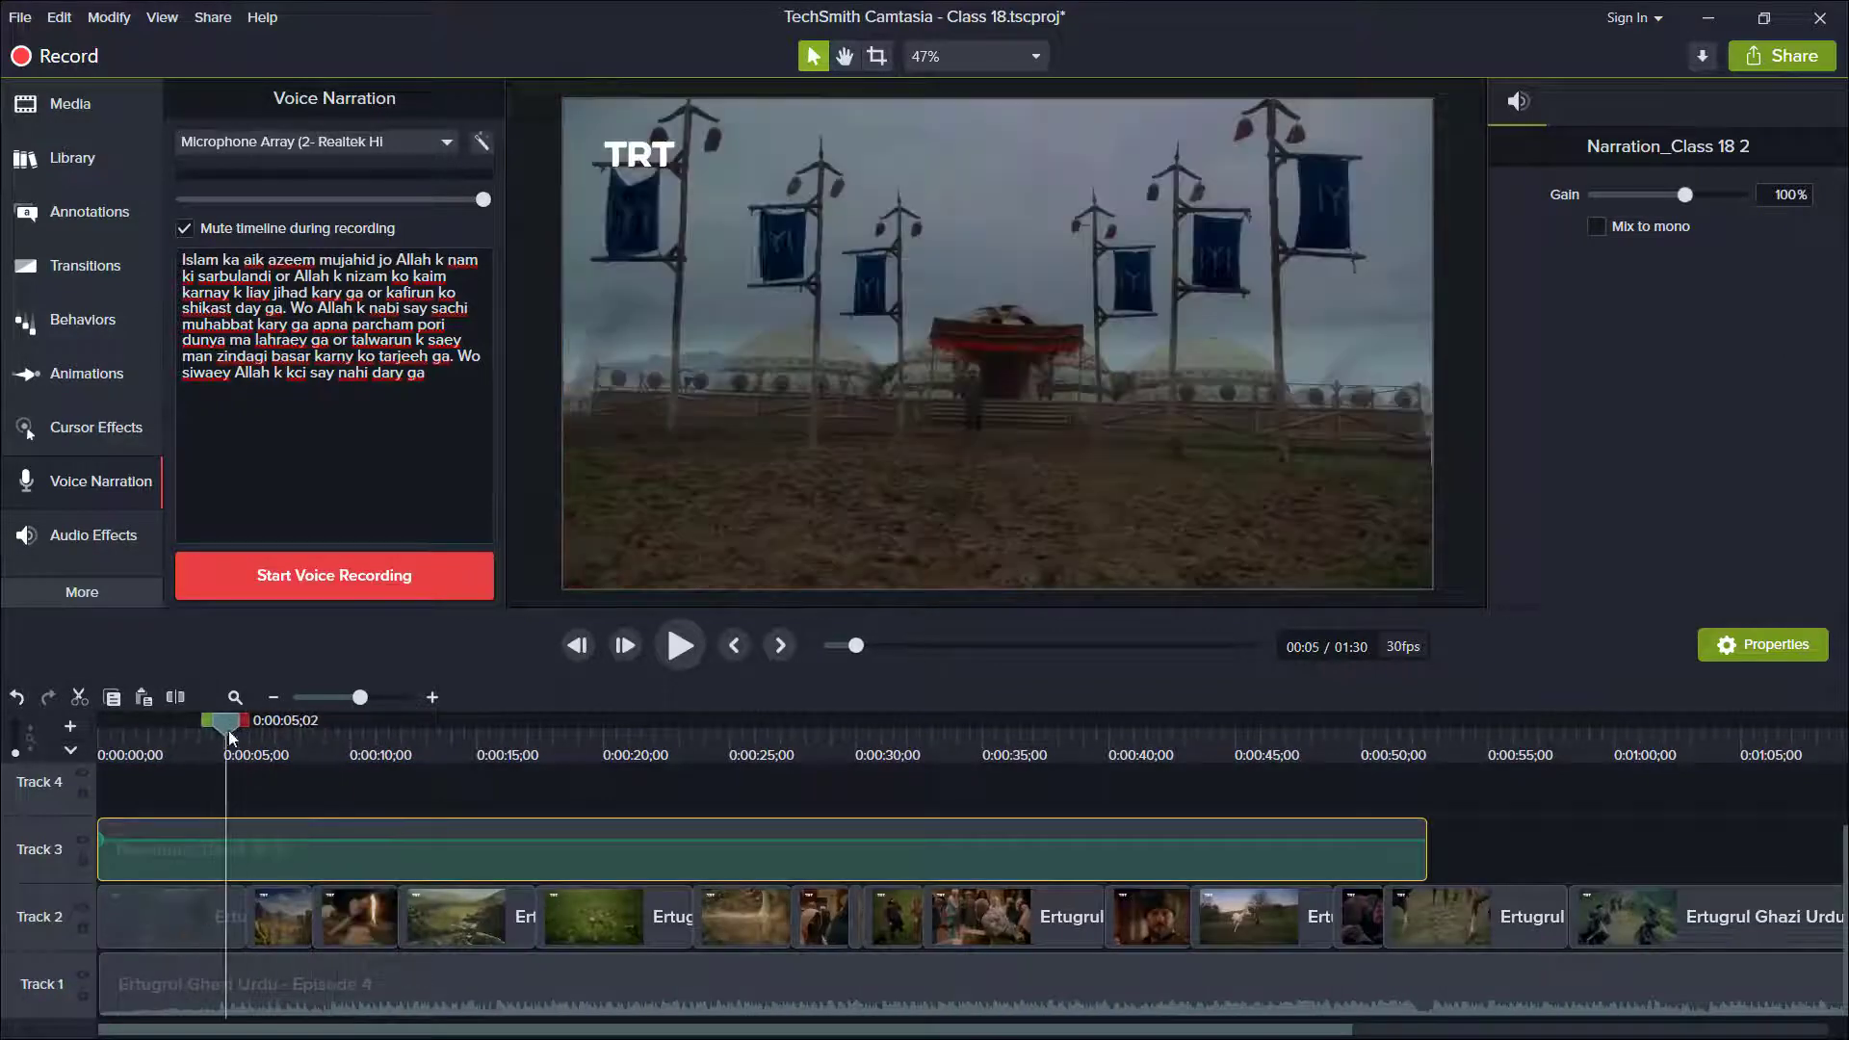
Go through the Track 2 clips one after another, from the opening clip to the one near 0:00:30.
left_click(229, 917)
double_click(275, 918)
double_click(356, 918)
double_click(464, 918)
double_click(616, 914)
double_click(716, 909)
double_click(855, 915)
Split the Track 2 clip at 0:00:35;15, delete the part after the cut, and close the gap with the next clip.
left_click_drag(847, 740, 997, 752)
key("s")
left_click(1048, 904)
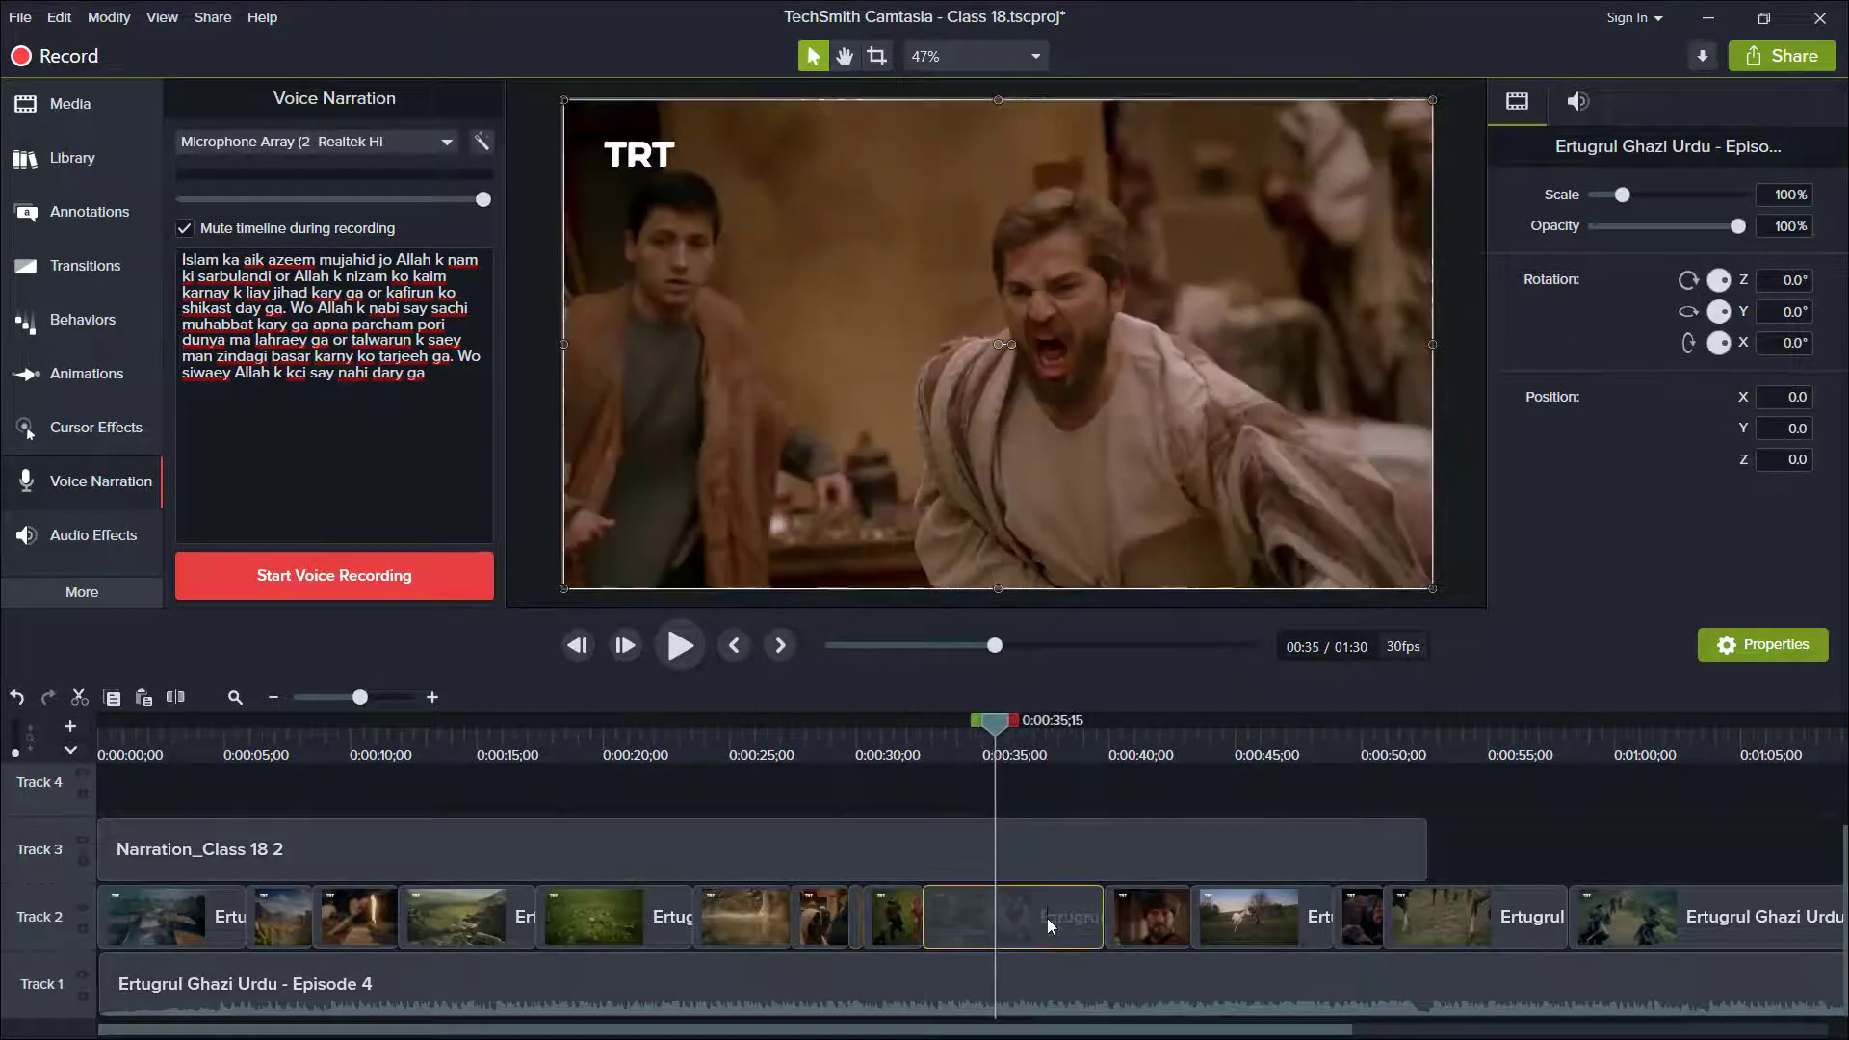
key("Delete")
left_click_drag(1140, 923, 1031, 925)
Split the Track 2 horse clip at about 0:00:42, delete the part after it, and move the following clips up.
left_click_drag(997, 729, 1155, 747)
key("s")
left_click(1197, 917)
key("Delete")
left_click_drag(1357, 918, 1090, 920)
left_click_drag(1435, 910, 1237, 898)
Split the Track 2 footage at about 0:01:00, delete the cut part, and move the following clip toward the narration's end.
left_click_drag(1149, 737, 1611, 767)
key("s")
key("Delete")
left_click_drag(1651, 929, 1355, 929)
Delete the leftover Track 2 clips that lie beyond the end of the narration.
left_click_drag(1287, 1031, 1766, 1030)
left_click(1367, 917)
left_click(1308, 746)
left_click_drag(1315, 746, 1524, 745)
left_click(1608, 906)
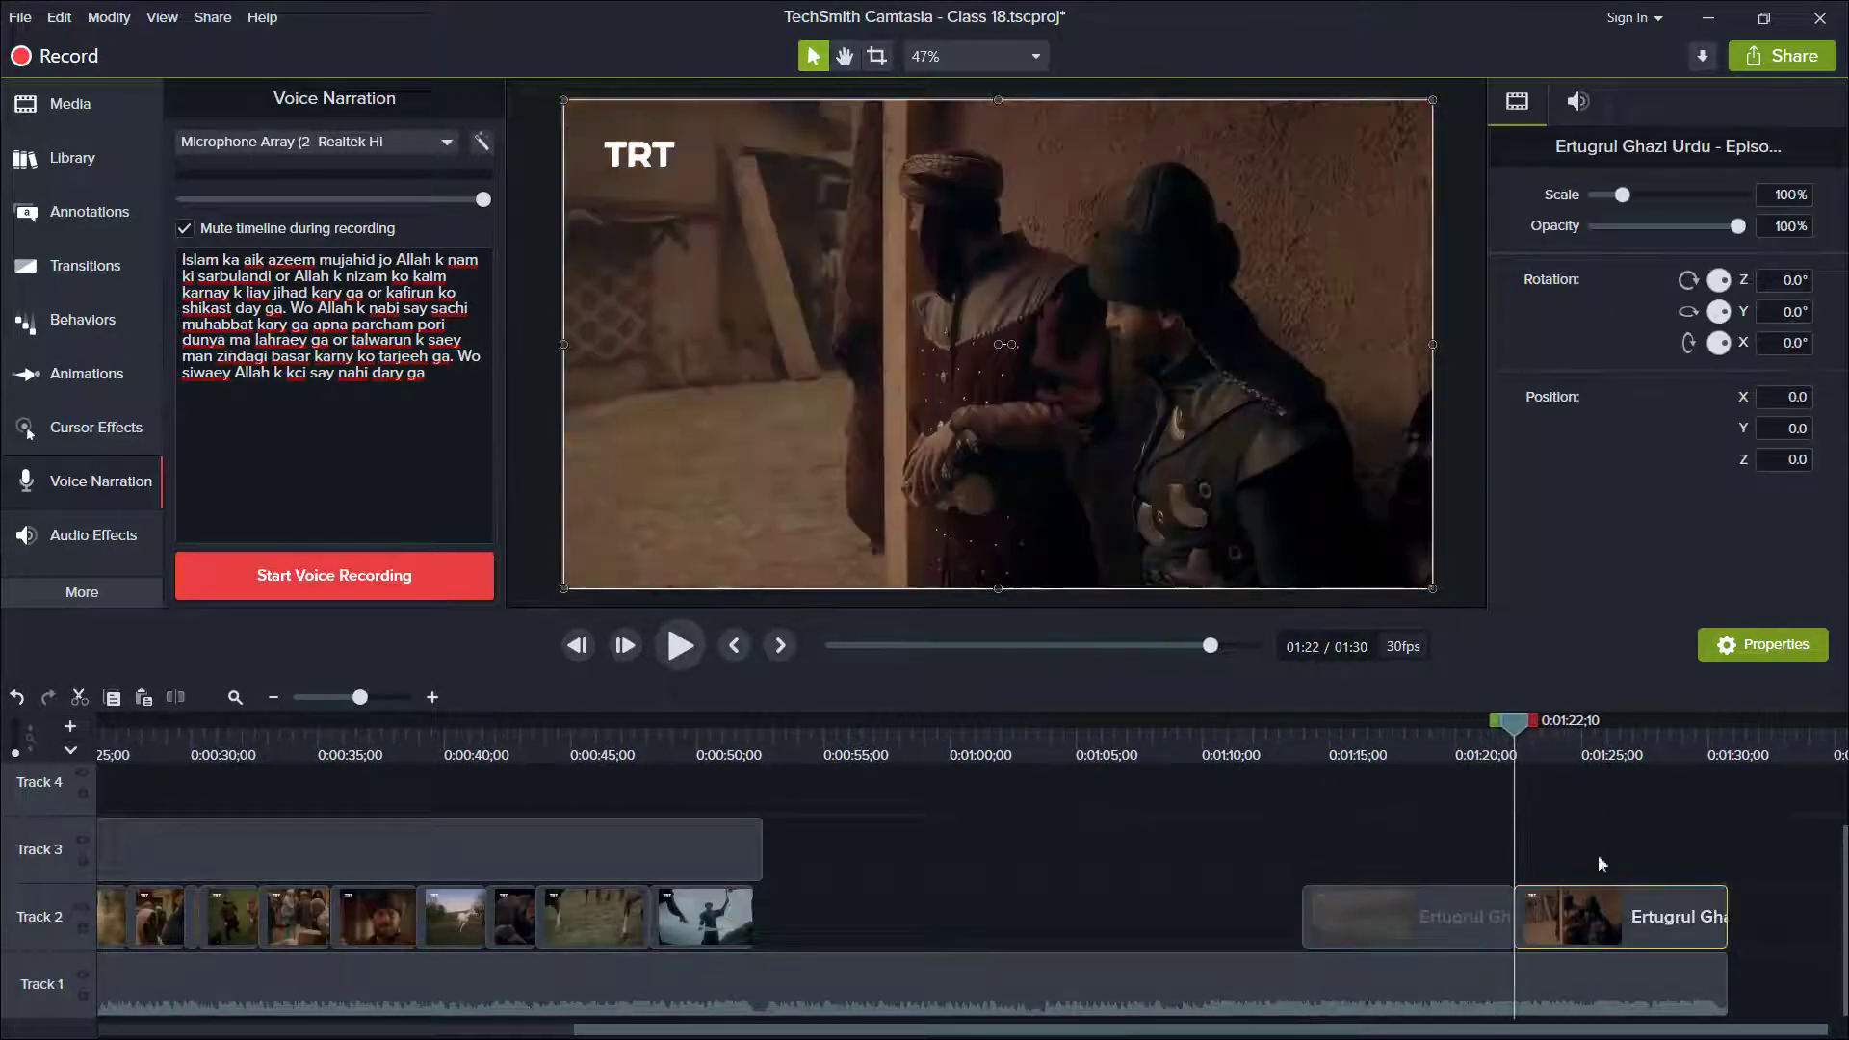
key("space")
key("space")
key("Delete")
Trim the Track 1 music to the narration's end and adjust the last Track 2 clip to start at 0:00:48;04.
left_click(1721, 990)
left_click_drag(1726, 990, 762, 992)
left_click_drag(708, 917, 761, 917)
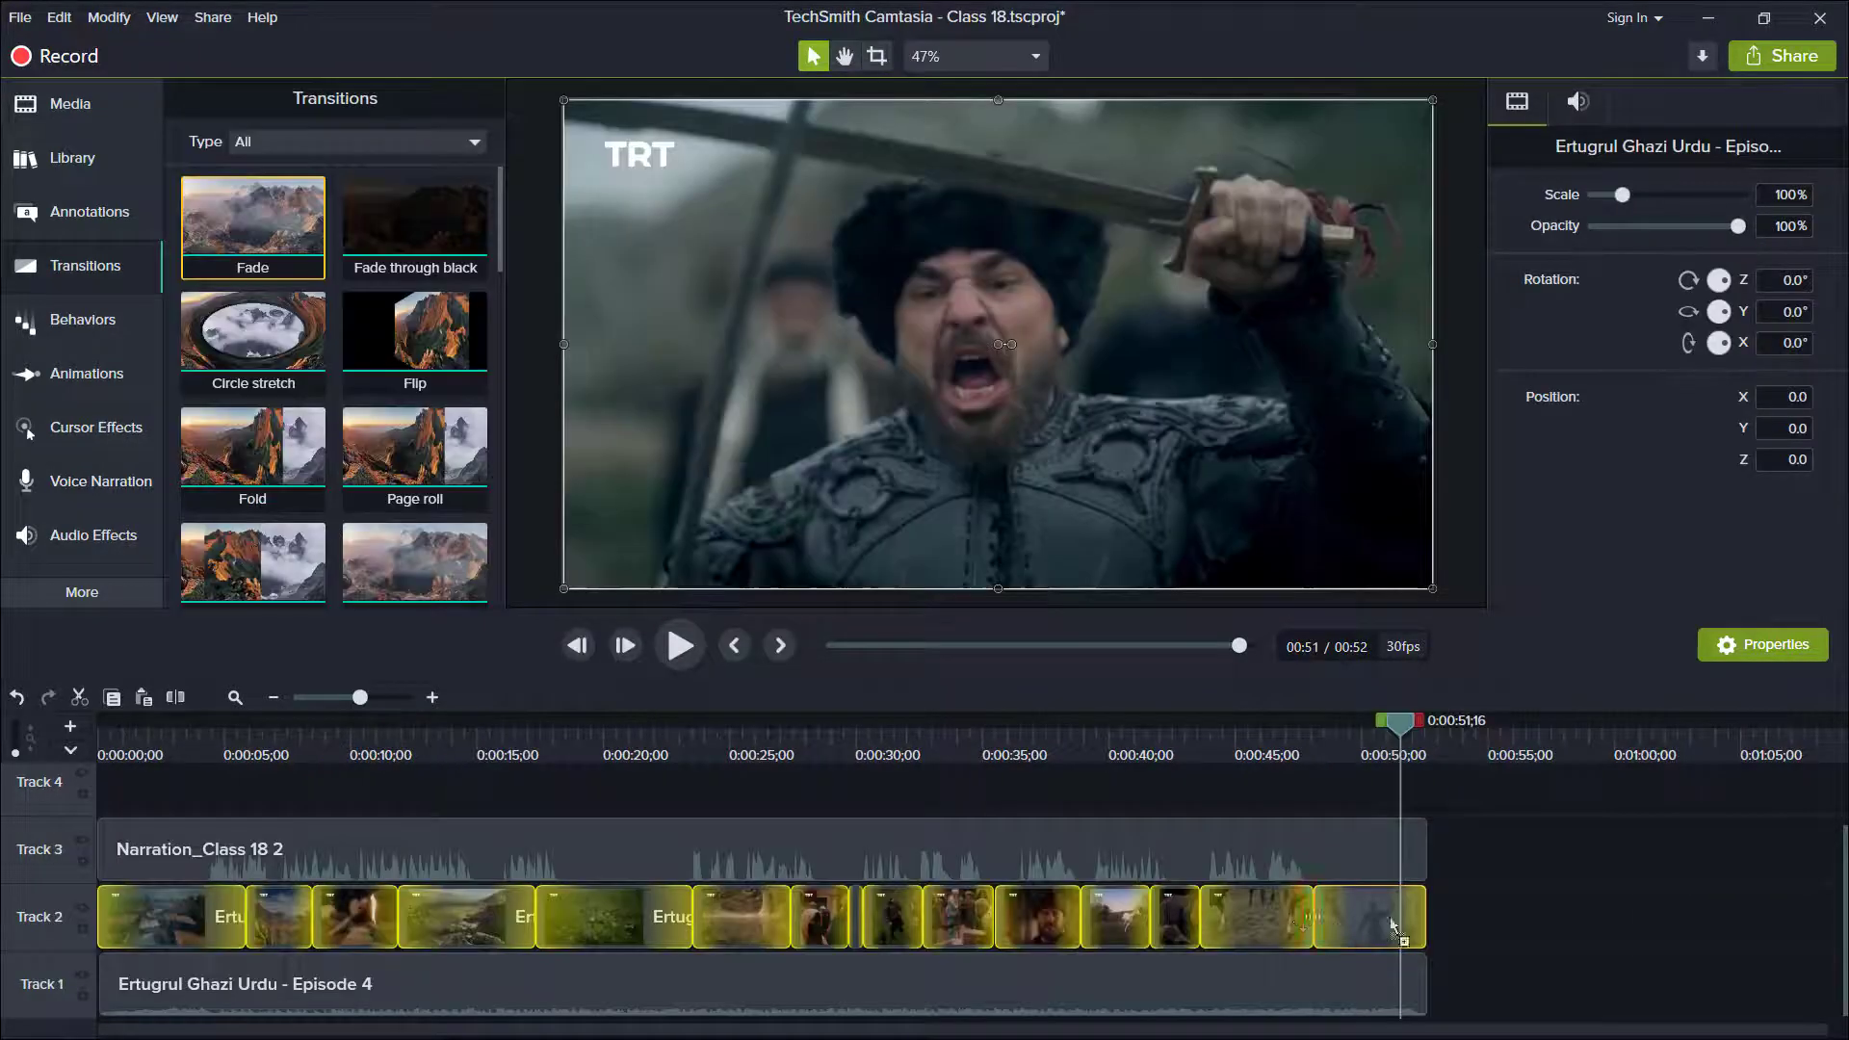
Add a transition to the end of the last Track 2 clip and play it back.
left_click_drag(1395, 915, 1429, 923)
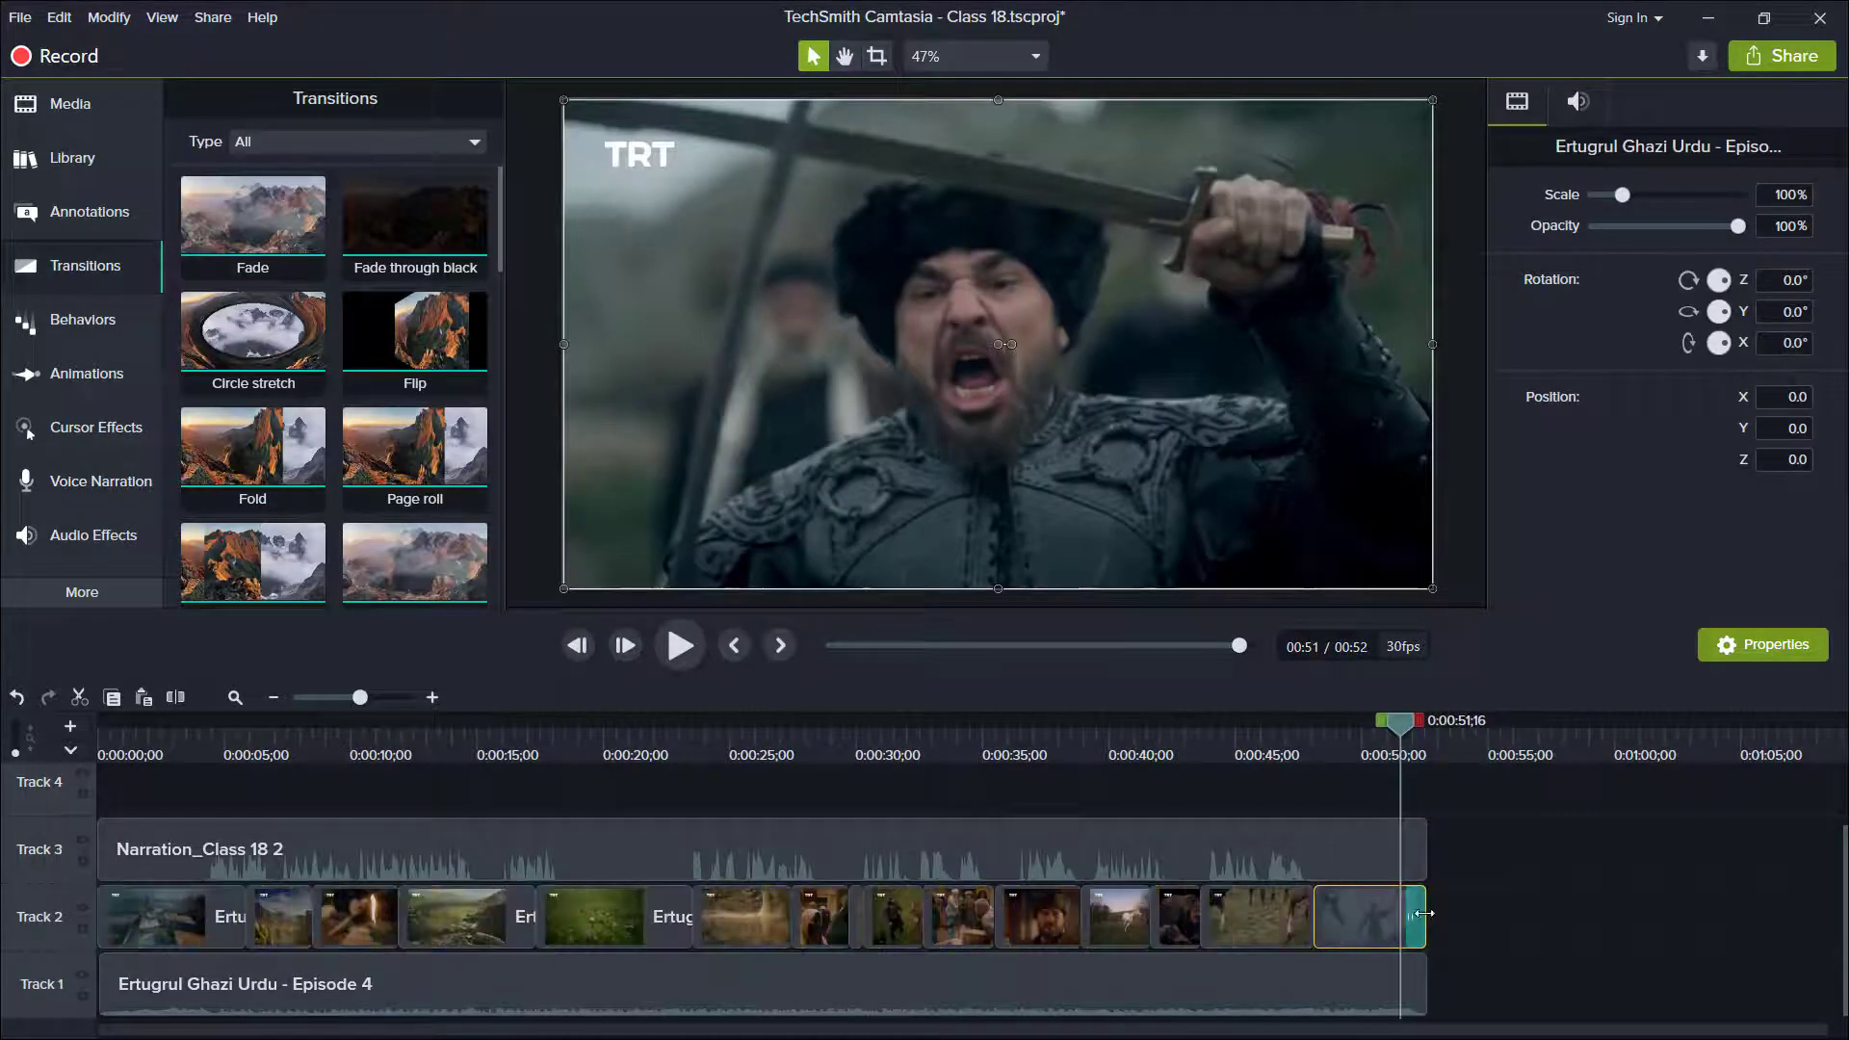
key("space")
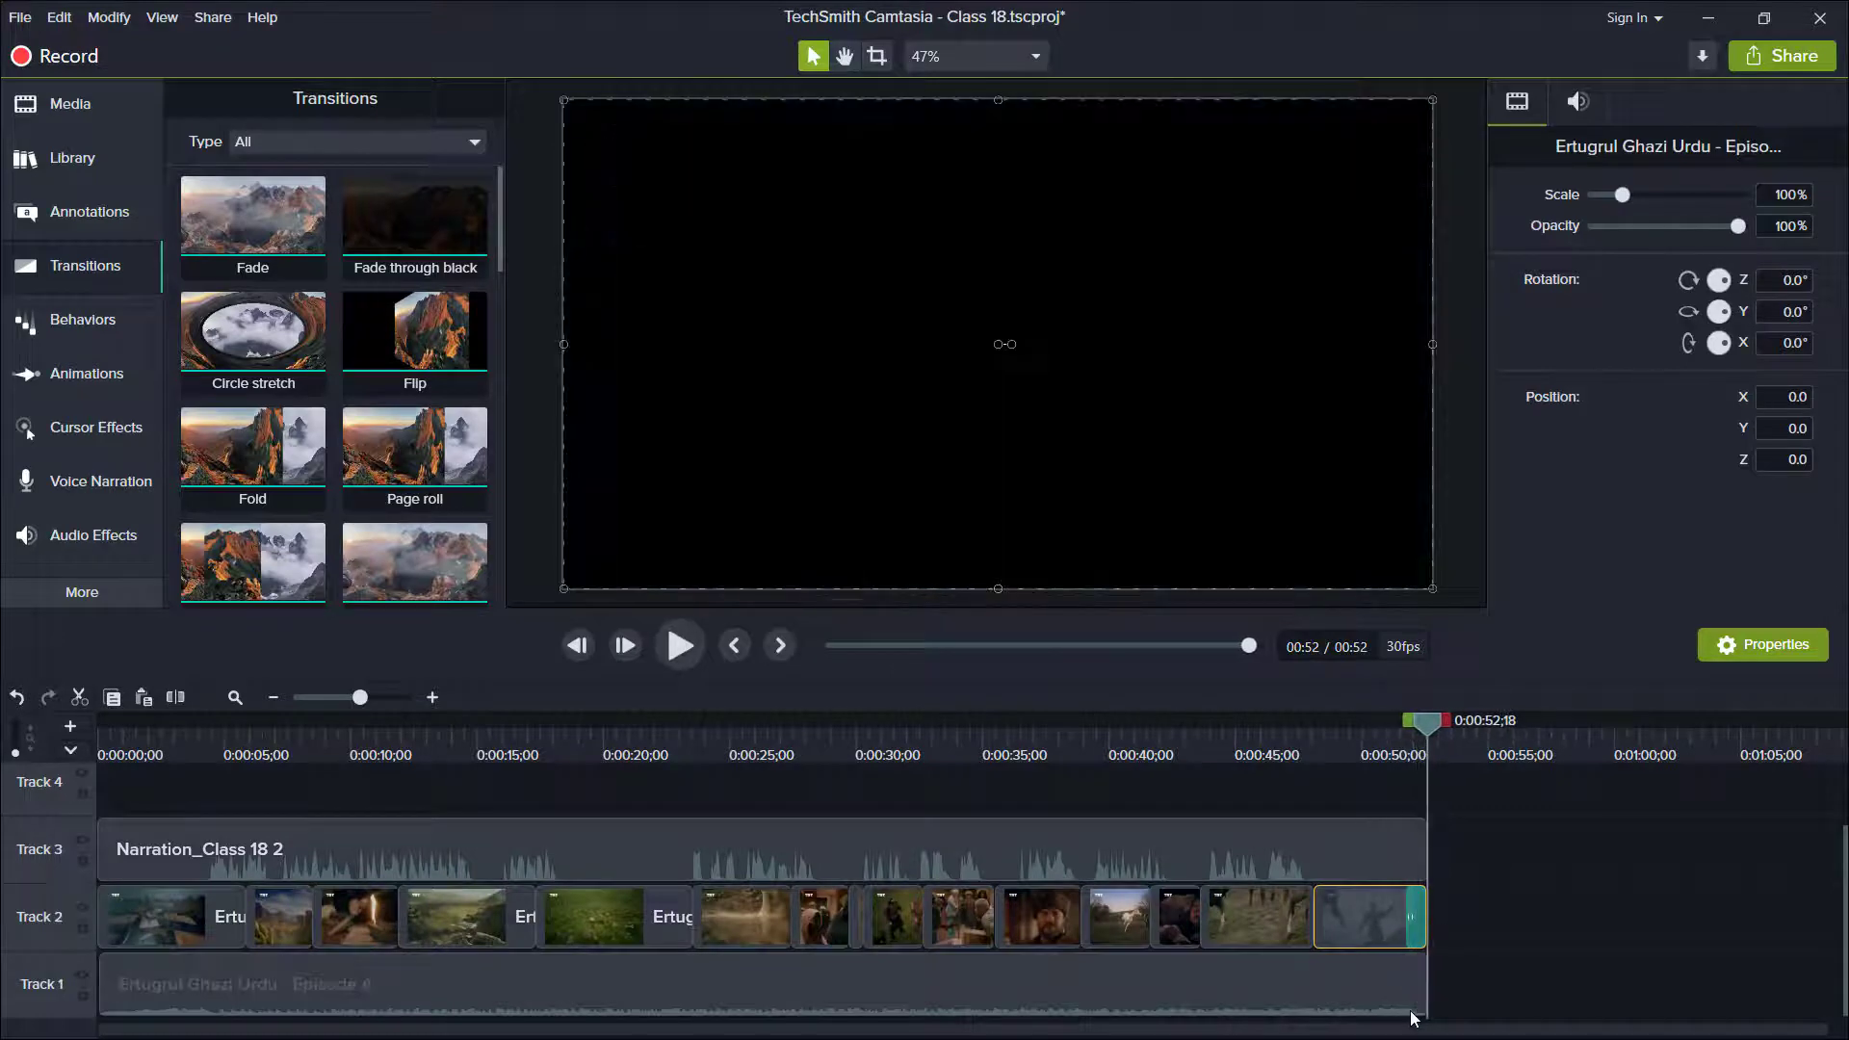
Apply the Fade Out and Fade In audio effects to the Track 1 music.
left_click(1414, 1011)
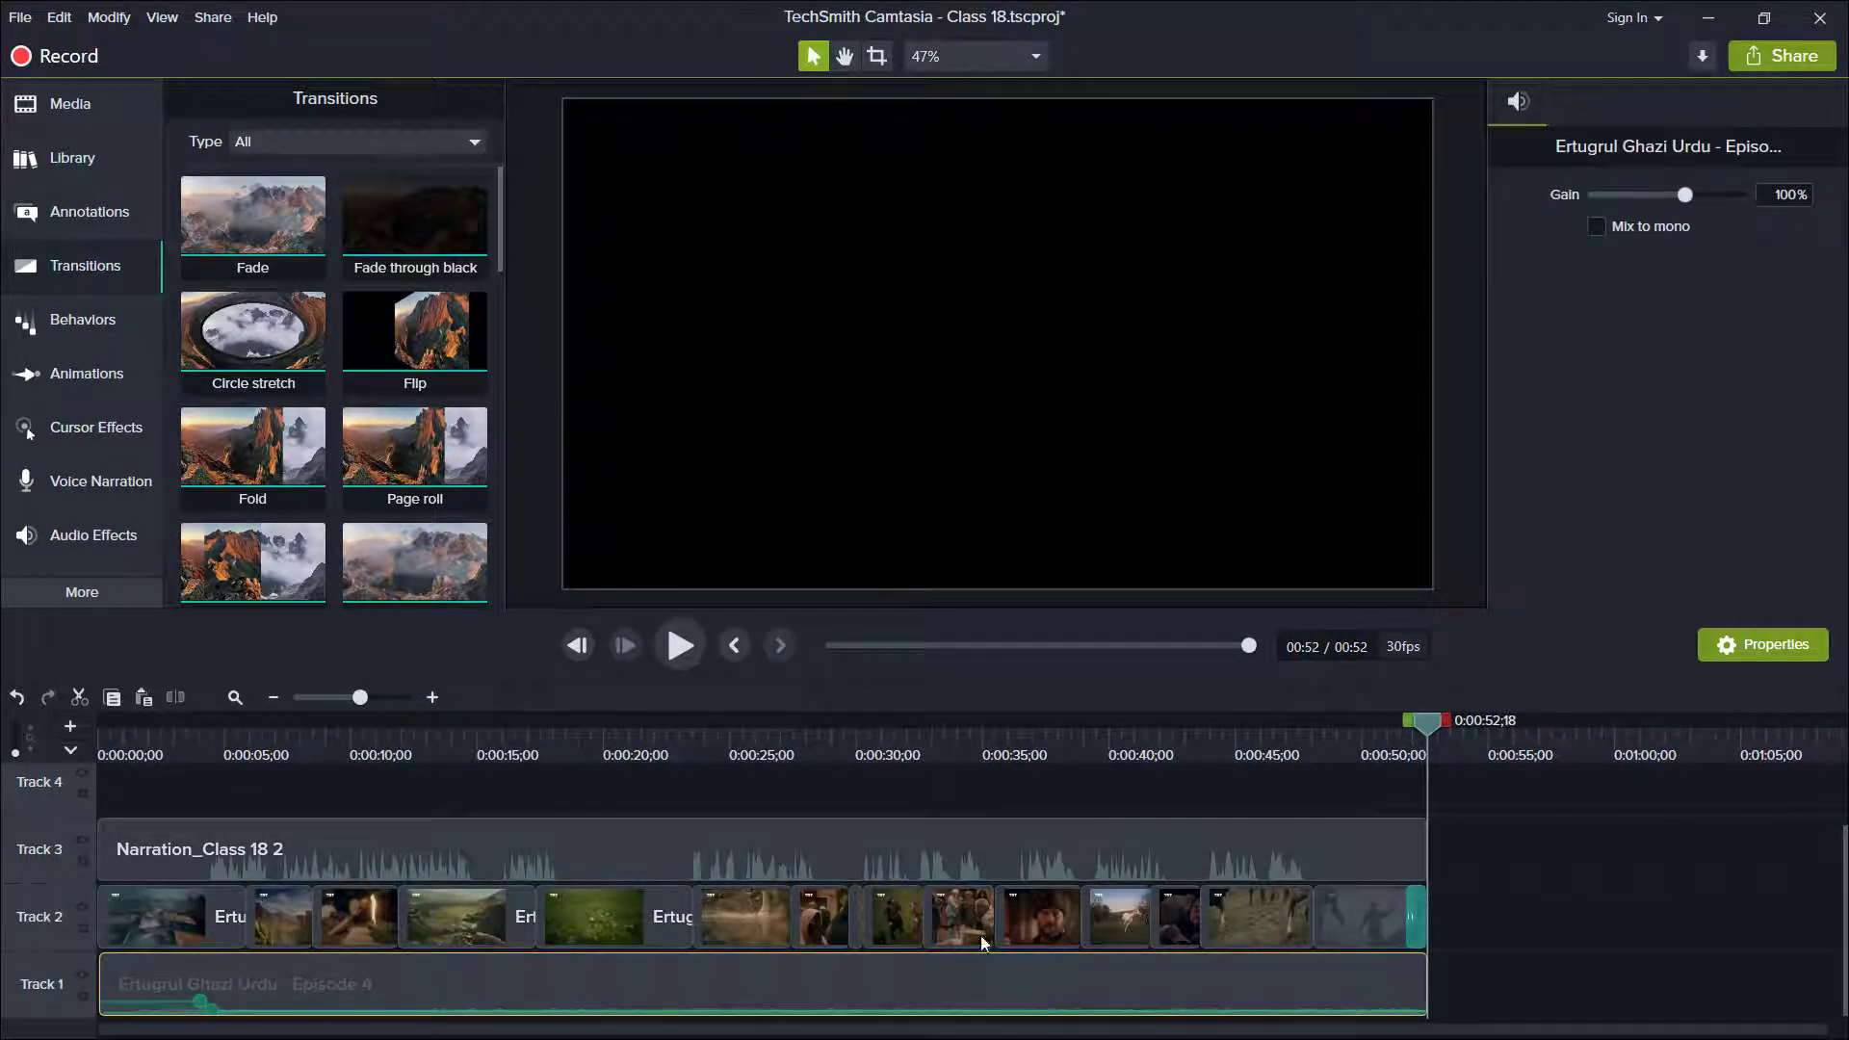
left_click(84, 532)
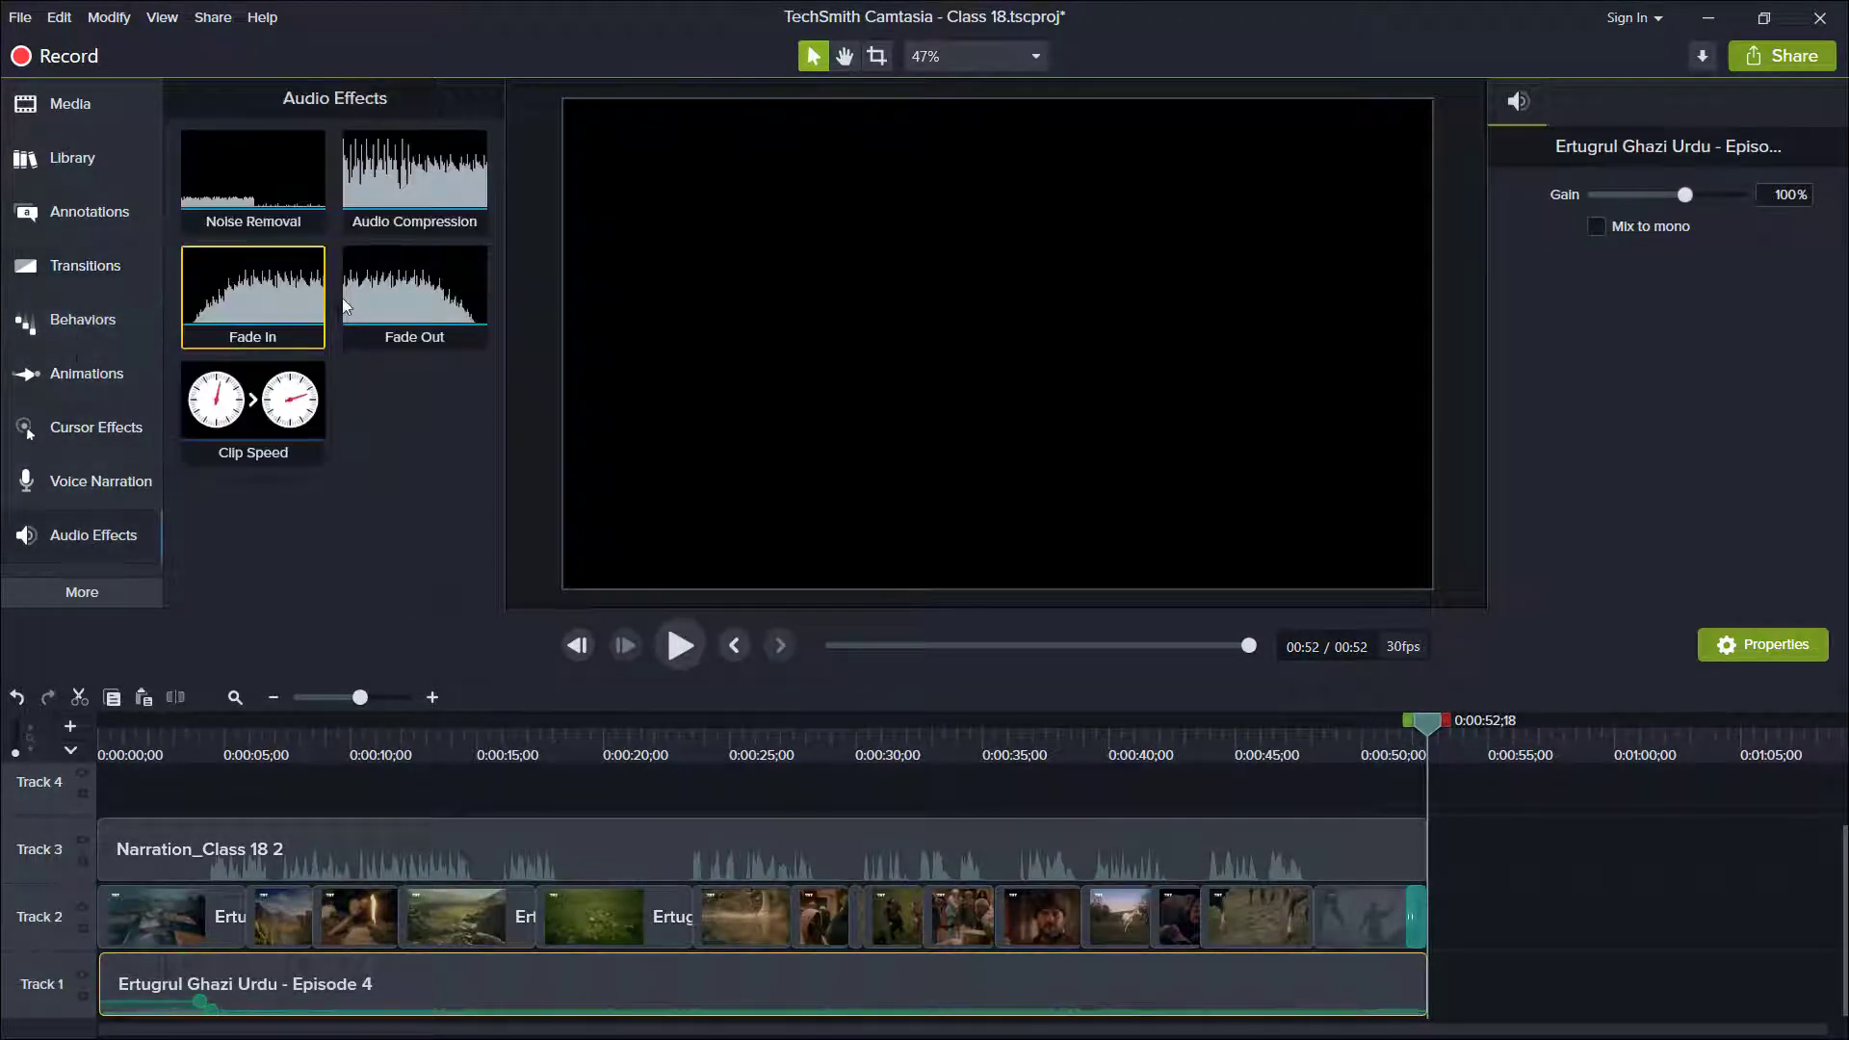
right_click(376, 308)
left_click(409, 325)
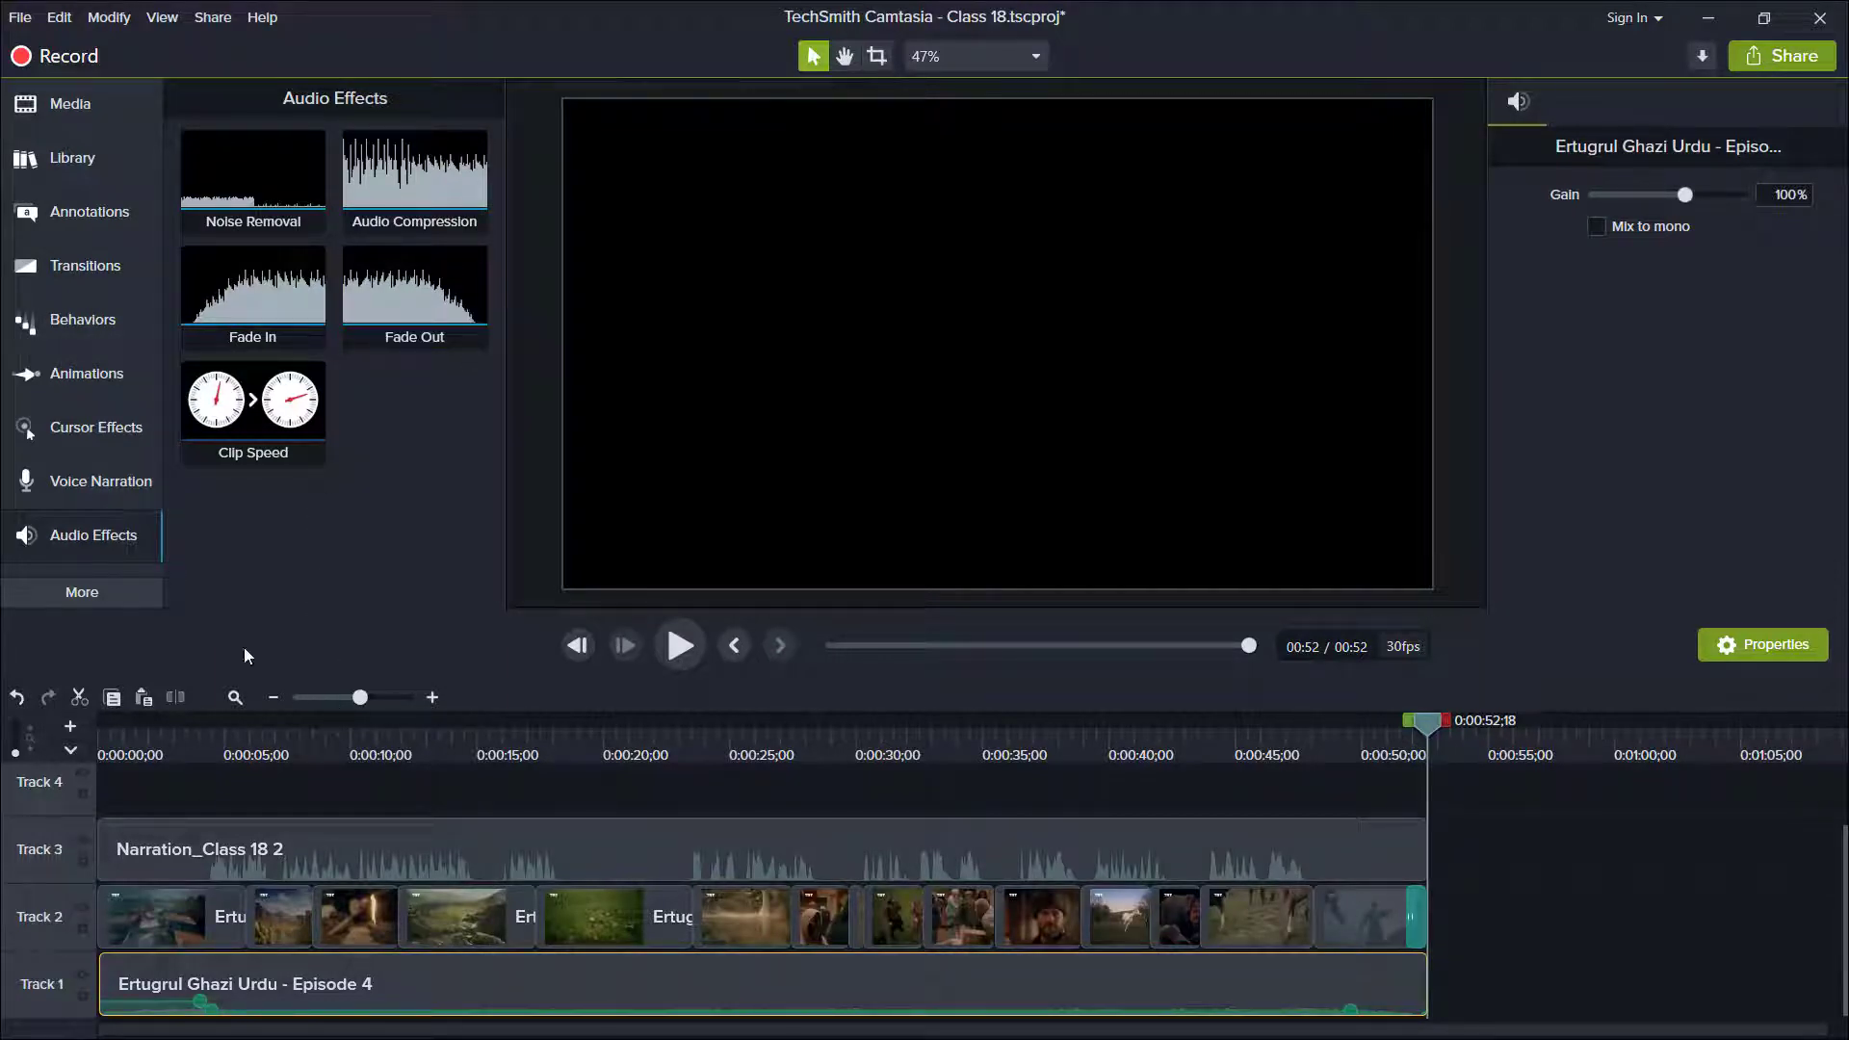
right_click(248, 295)
left_click(299, 316)
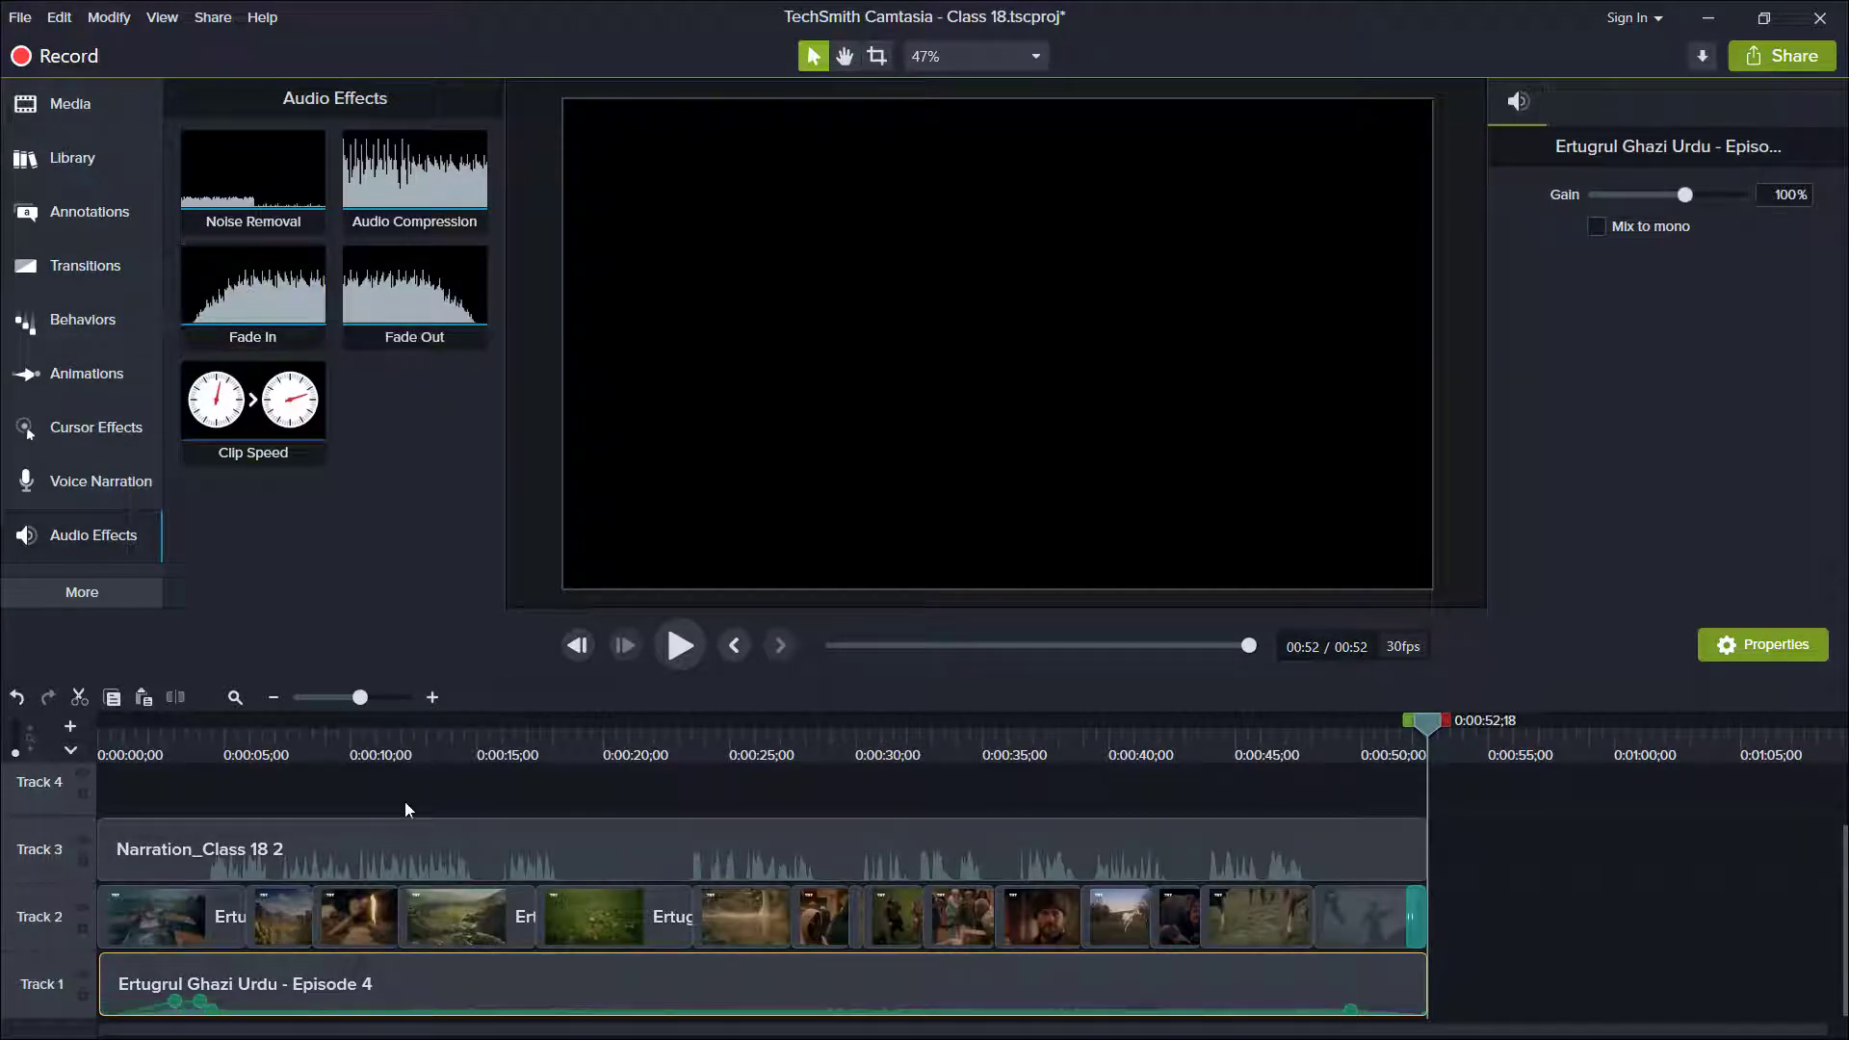
Split the Track 3 narration at about 0:00:04 and delete its silent beginning.
left_click(216, 854)
key("s")
left_click(175, 854)
key("Delete")
Split the Track 3 narration at 0:00:06;28 and again at about 0:00:15.
left_click(273, 854)
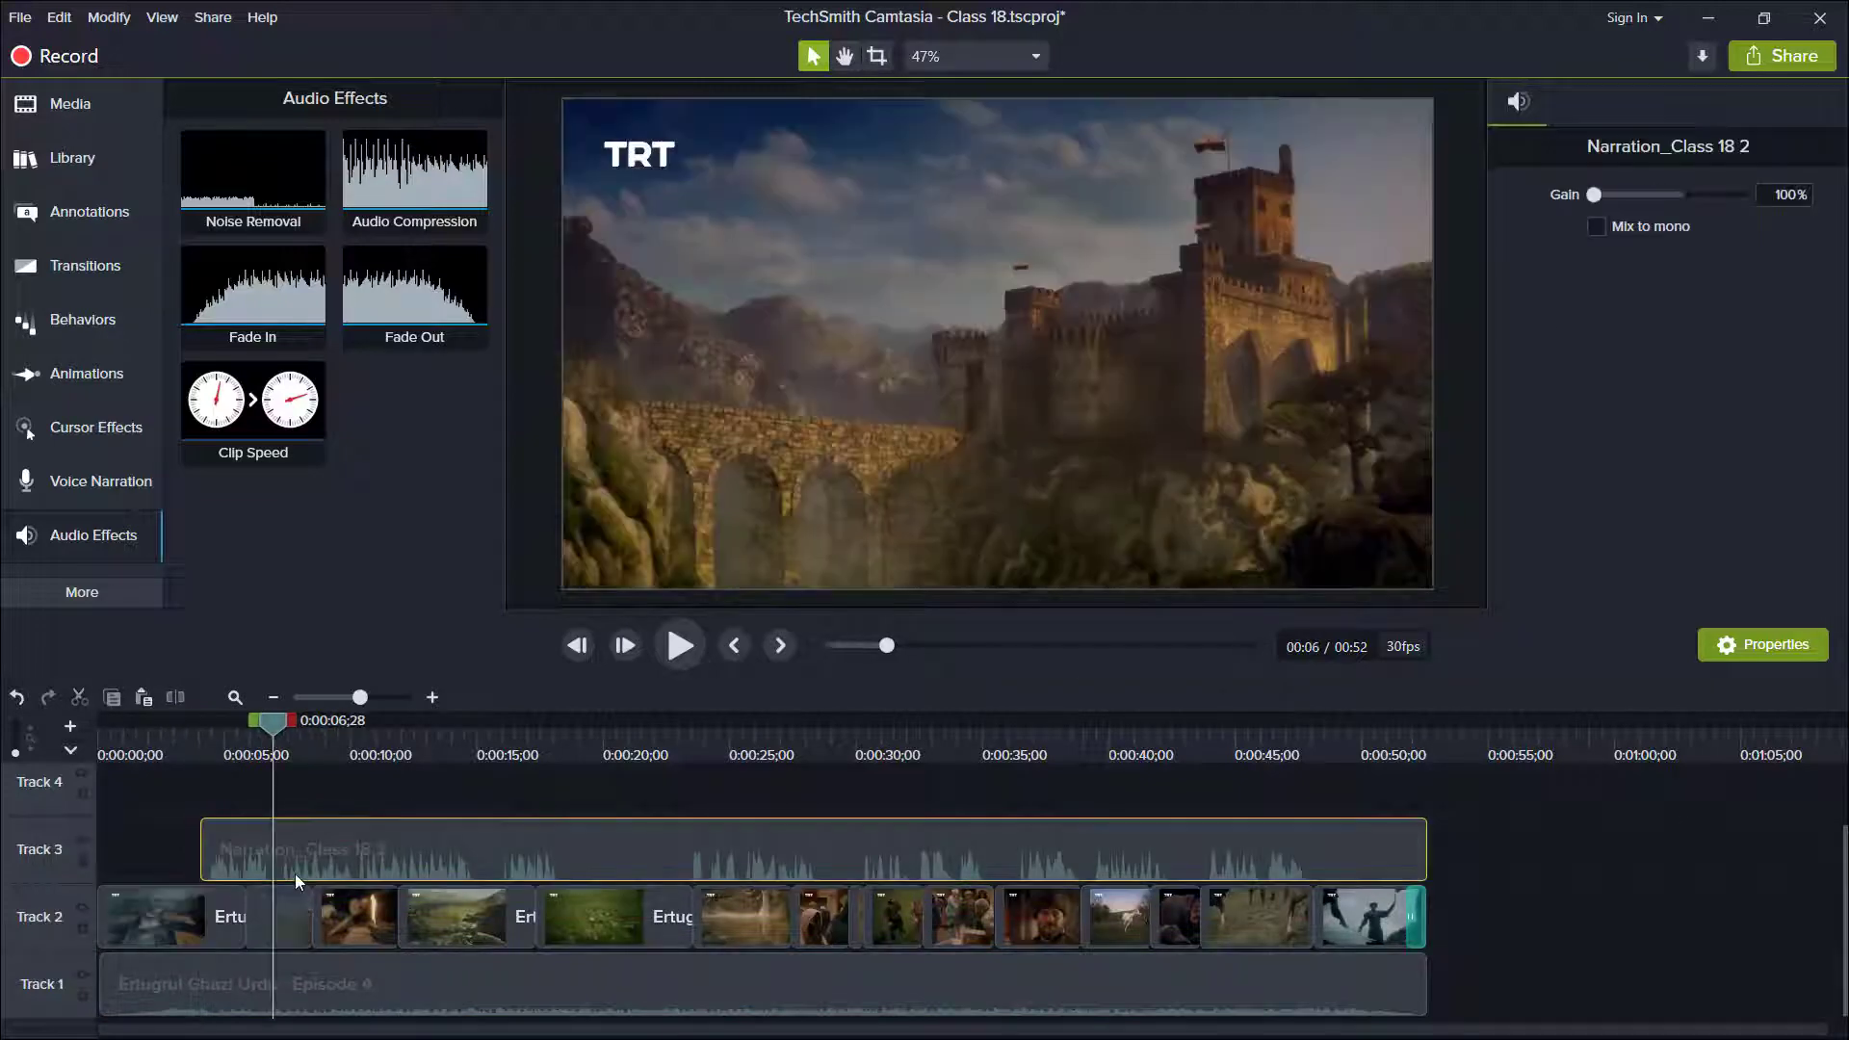
key("s")
left_click(480, 865)
key("s")
Split the Track 3 narration at 0:00:15;27 and delete the short silent piece just before it.
left_click(498, 881)
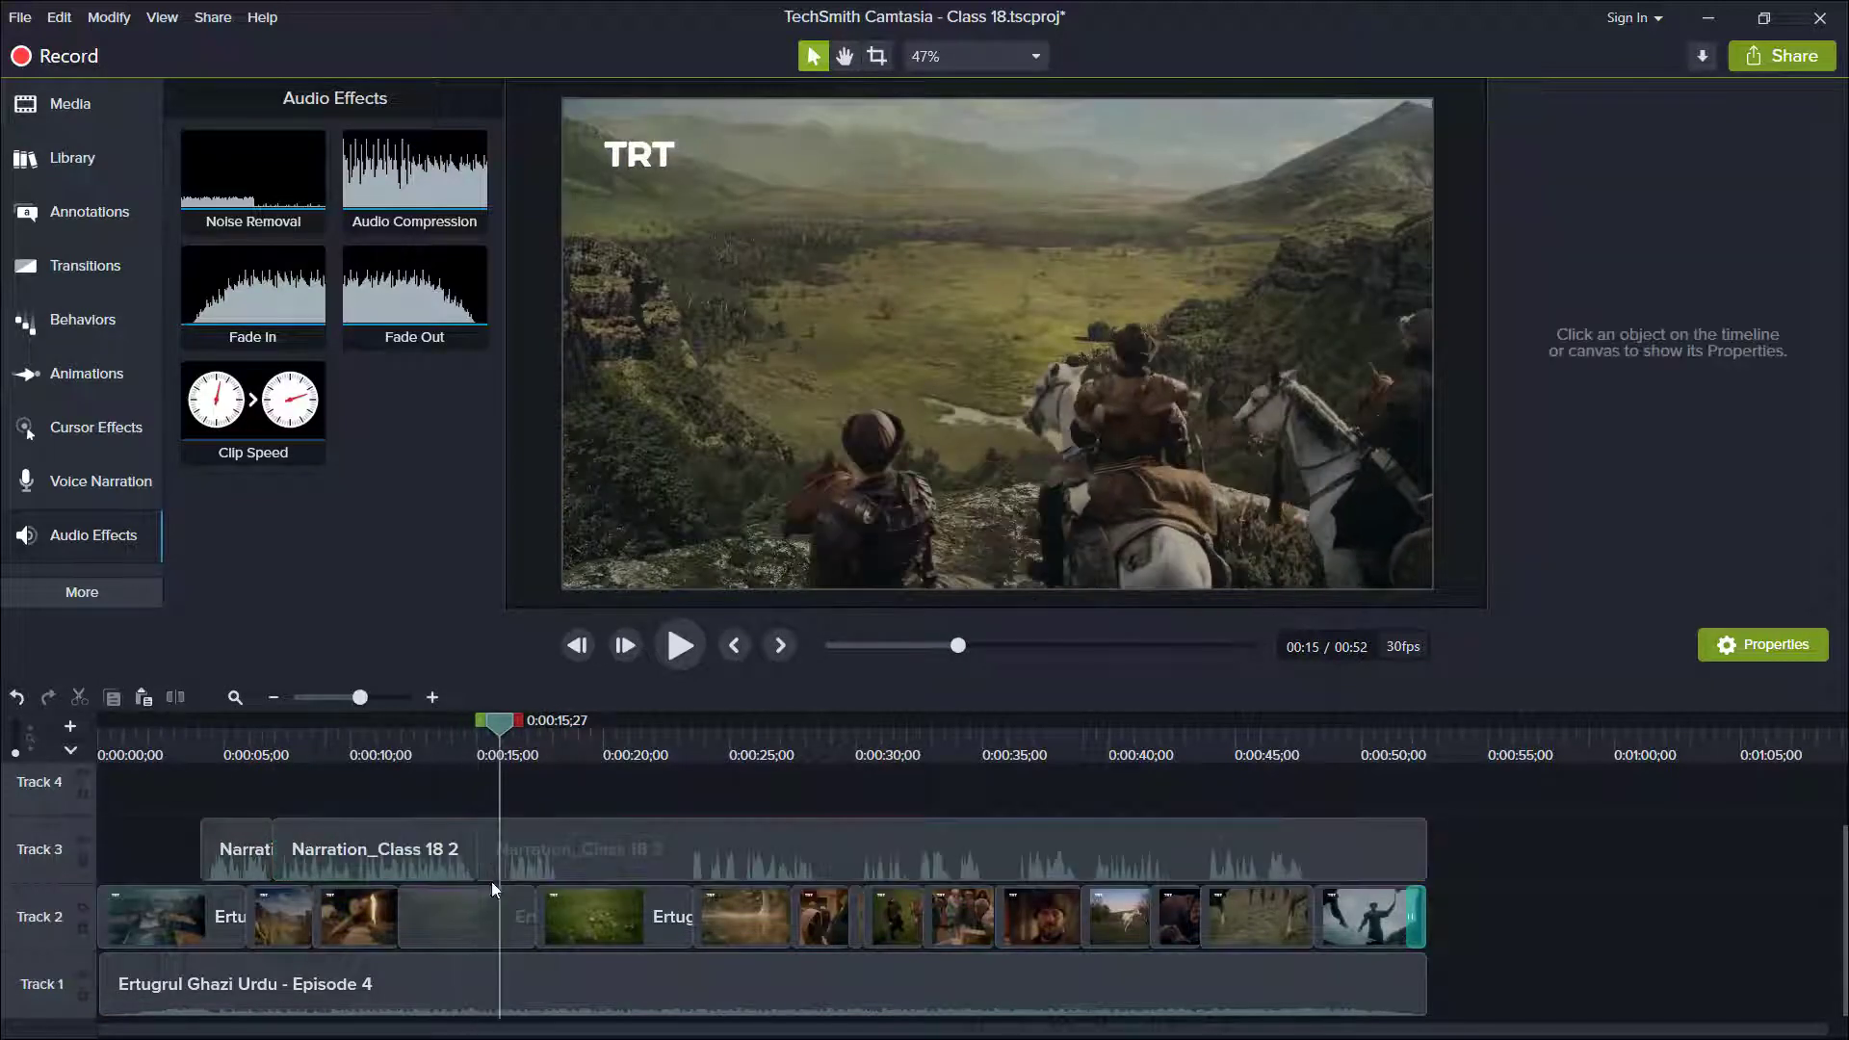
left_click(493, 860)
key("s")
left_click(493, 861)
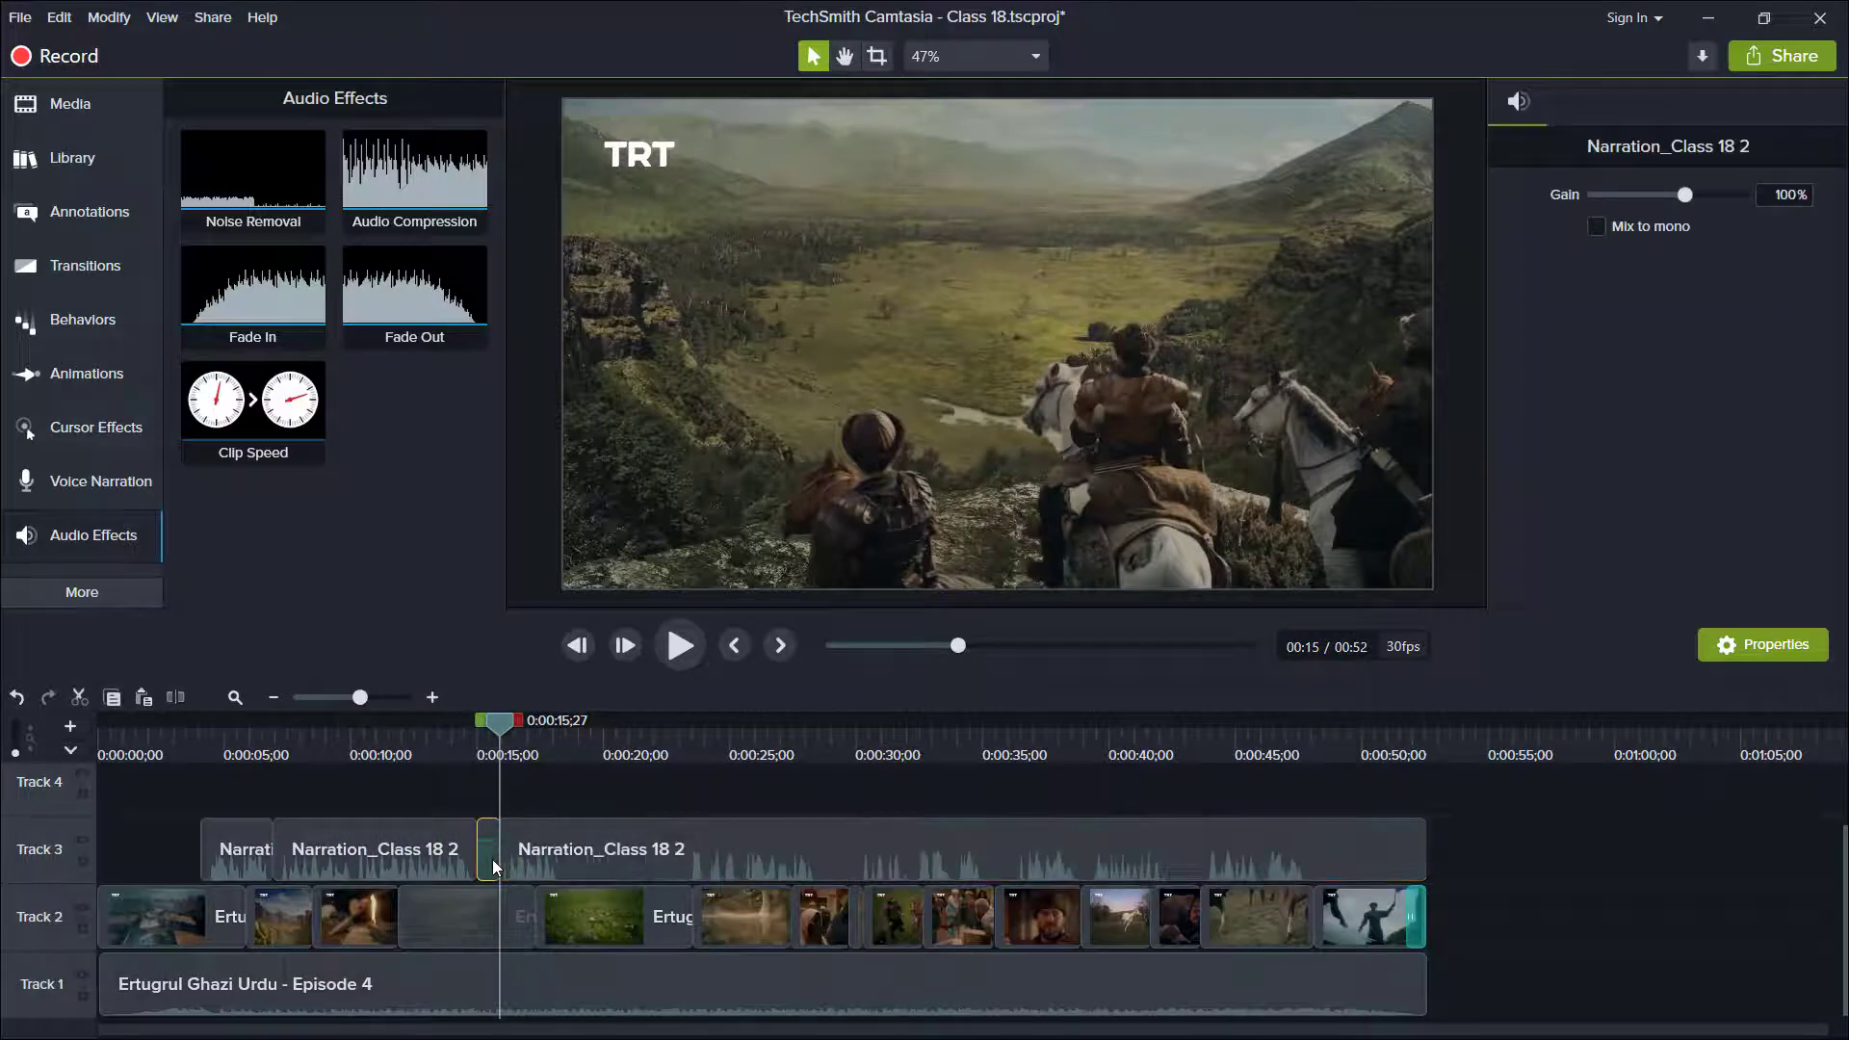
key("Delete")
Split the Track 3 narration at about 0:00:18 and at 0:00:23;11, and delete the silent section between the cuts.
double_click(559, 850)
left_click(559, 850)
key("s")
double_click(688, 852)
key("s")
left_click(660, 852)
key("Delete")
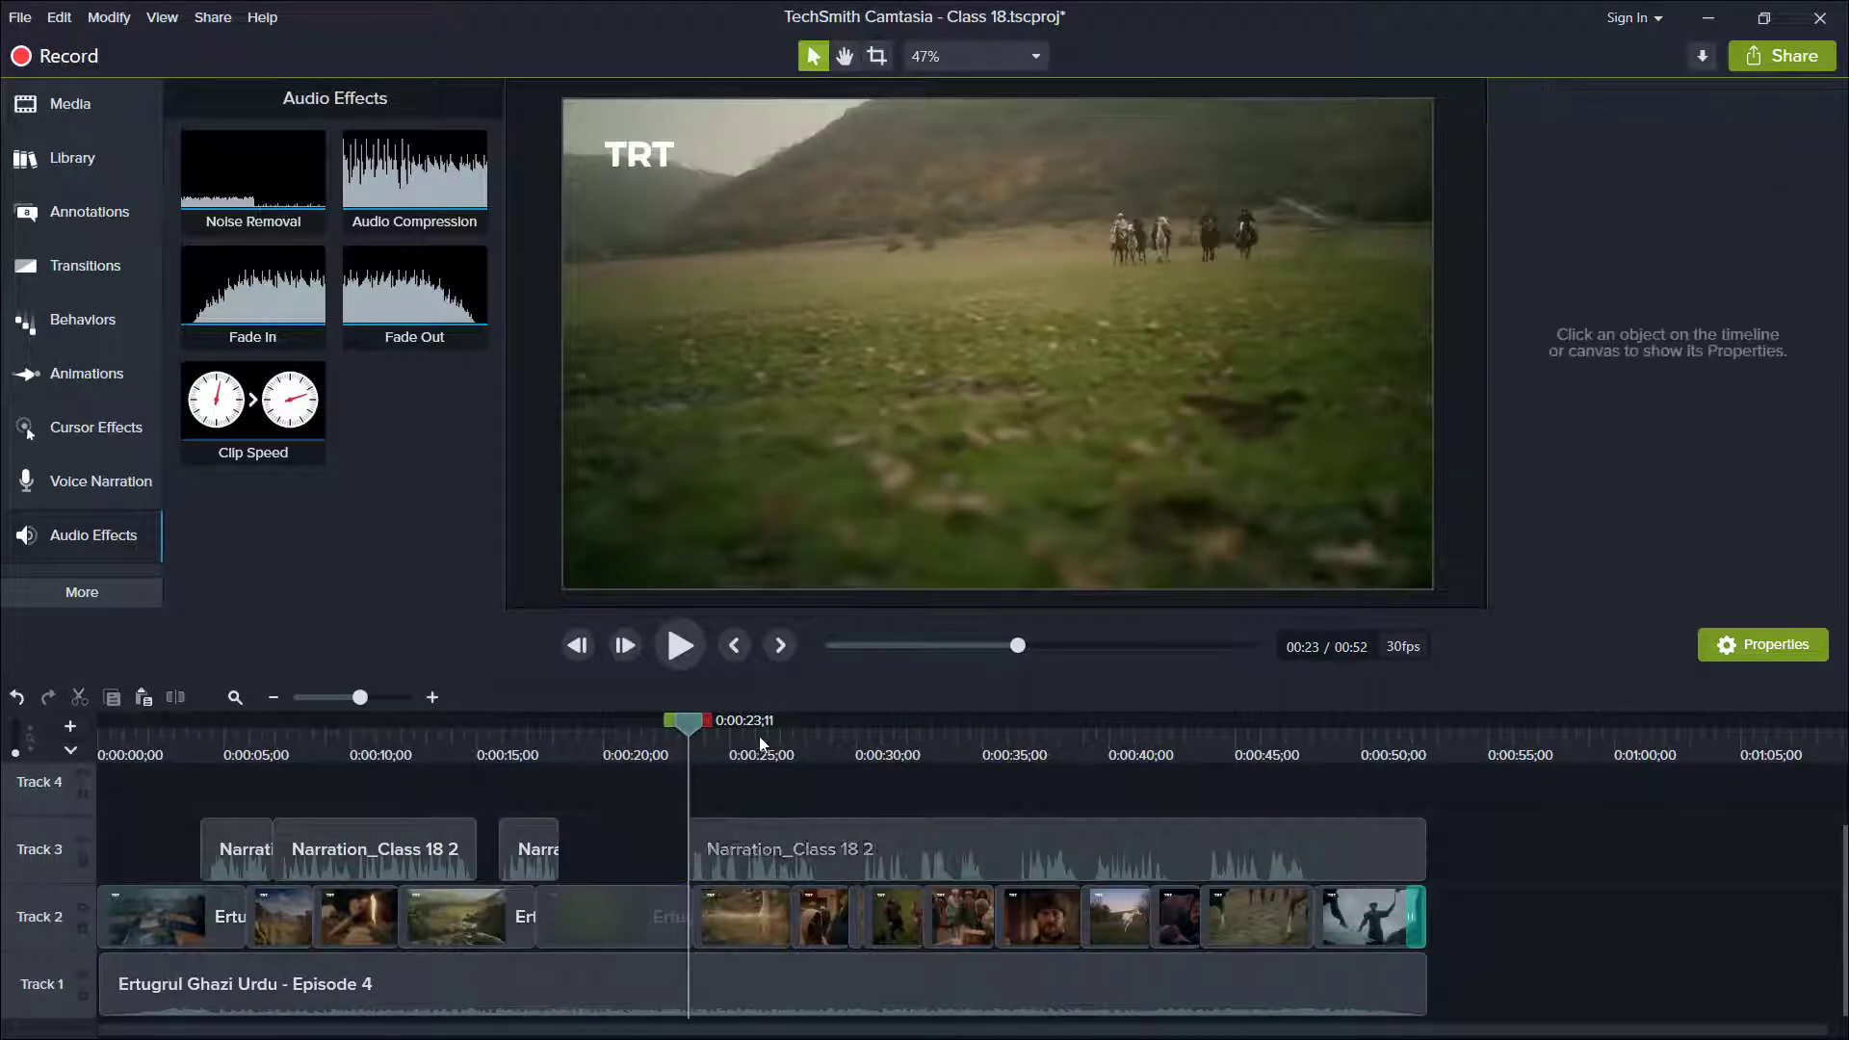
Split the Track 3 narration at about 0:00:28 and at 0:00:30;05, and delete the section between the cuts.
left_click(821, 736)
left_click(804, 844)
key("s")
double_click(860, 840)
key("s")
left_click(838, 852)
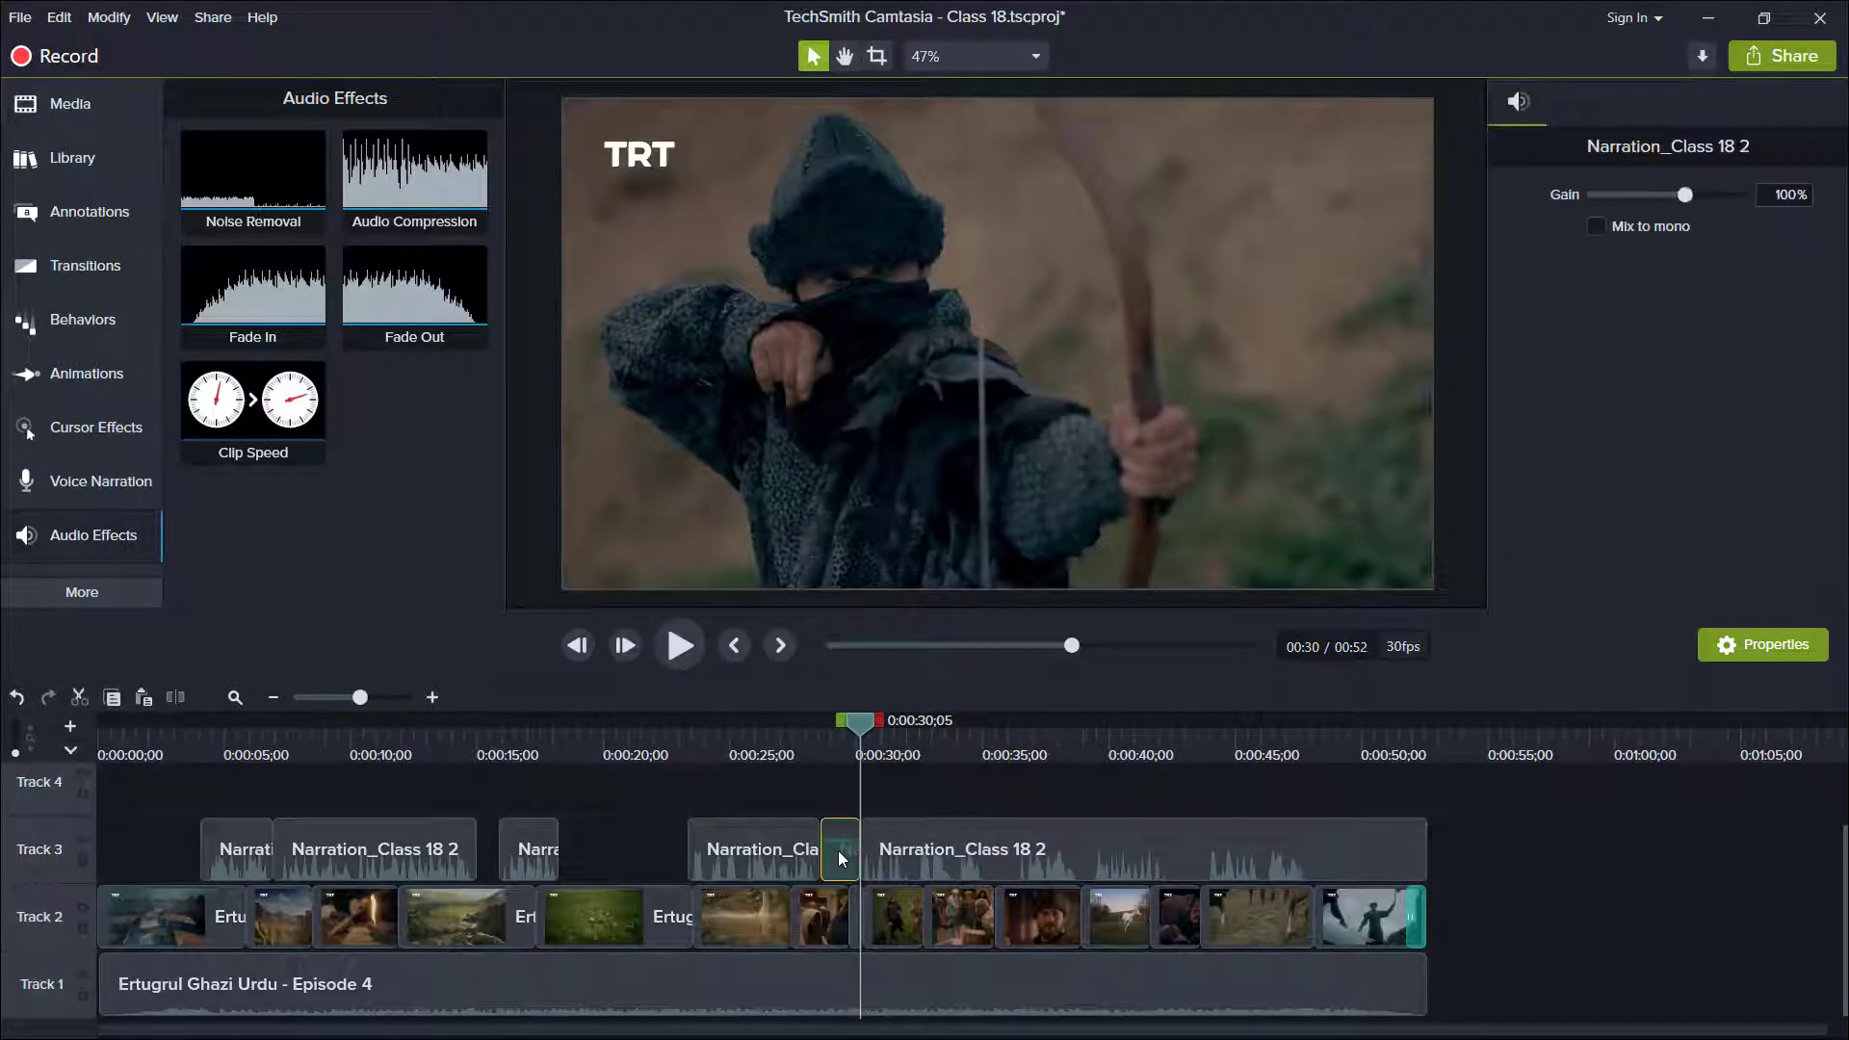
key("Delete")
Split the Track 3 narration at about 0:00:35 and at 0:00:36;11, and delete the short piece between the cuts.
double_click(985, 841)
key("s")
left_click(1018, 739)
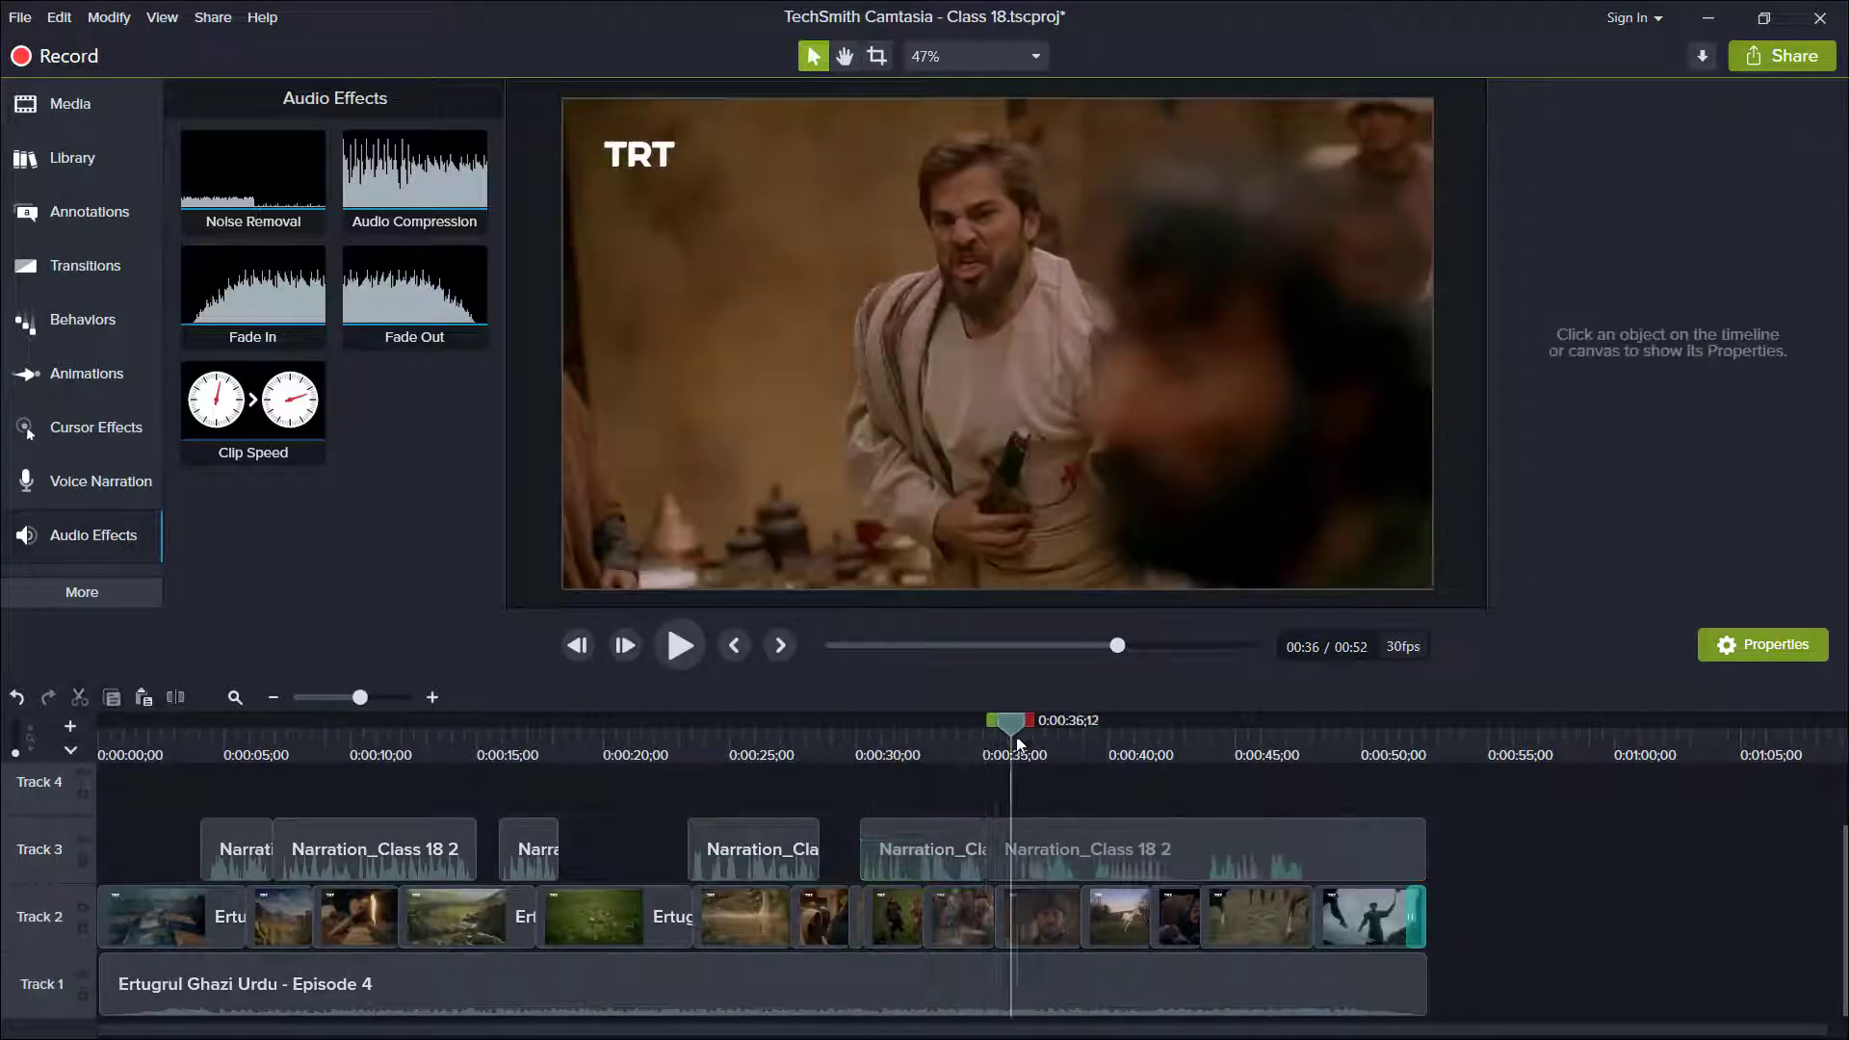
left_click(1002, 840)
key("s")
left_click(1010, 852)
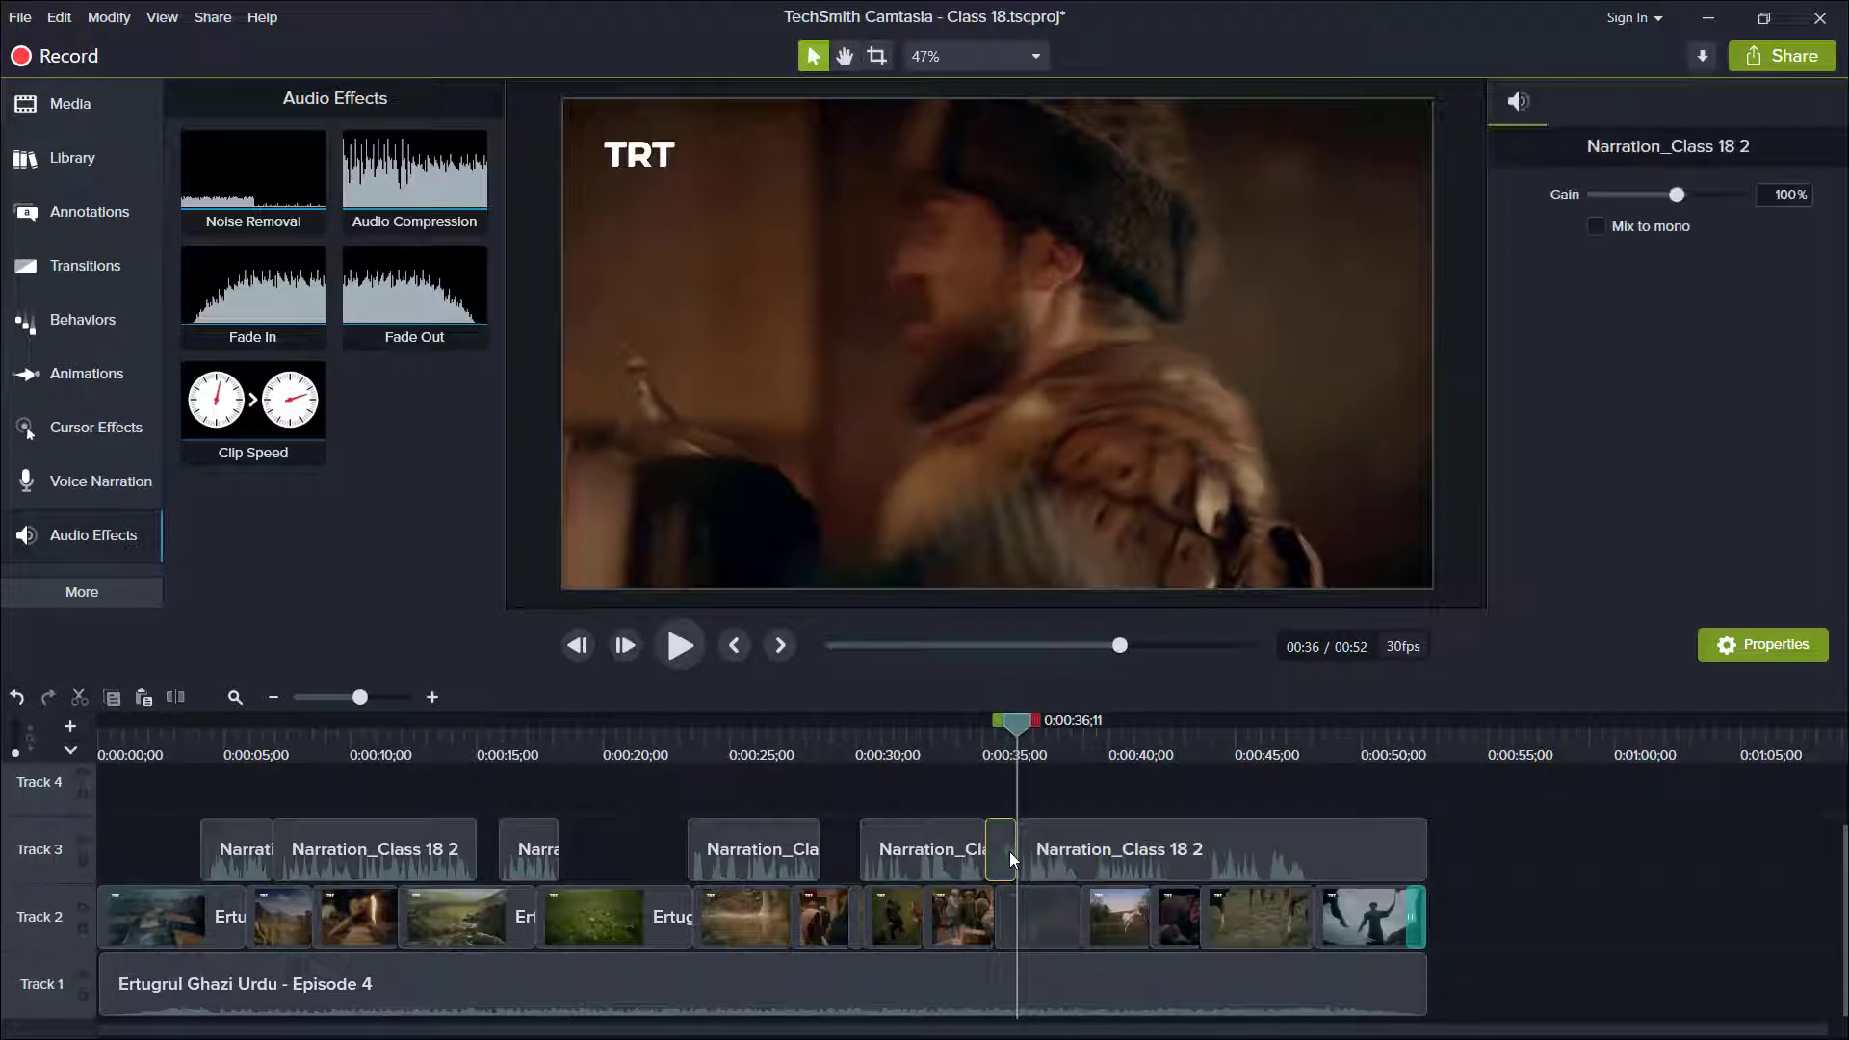
key("Delete")
Split the Track 3 narration at 0:00:38;27 and 0:00:39;11, and delete the short piece between the cuts.
left_click(1081, 748)
left_click(1089, 836)
key("s")
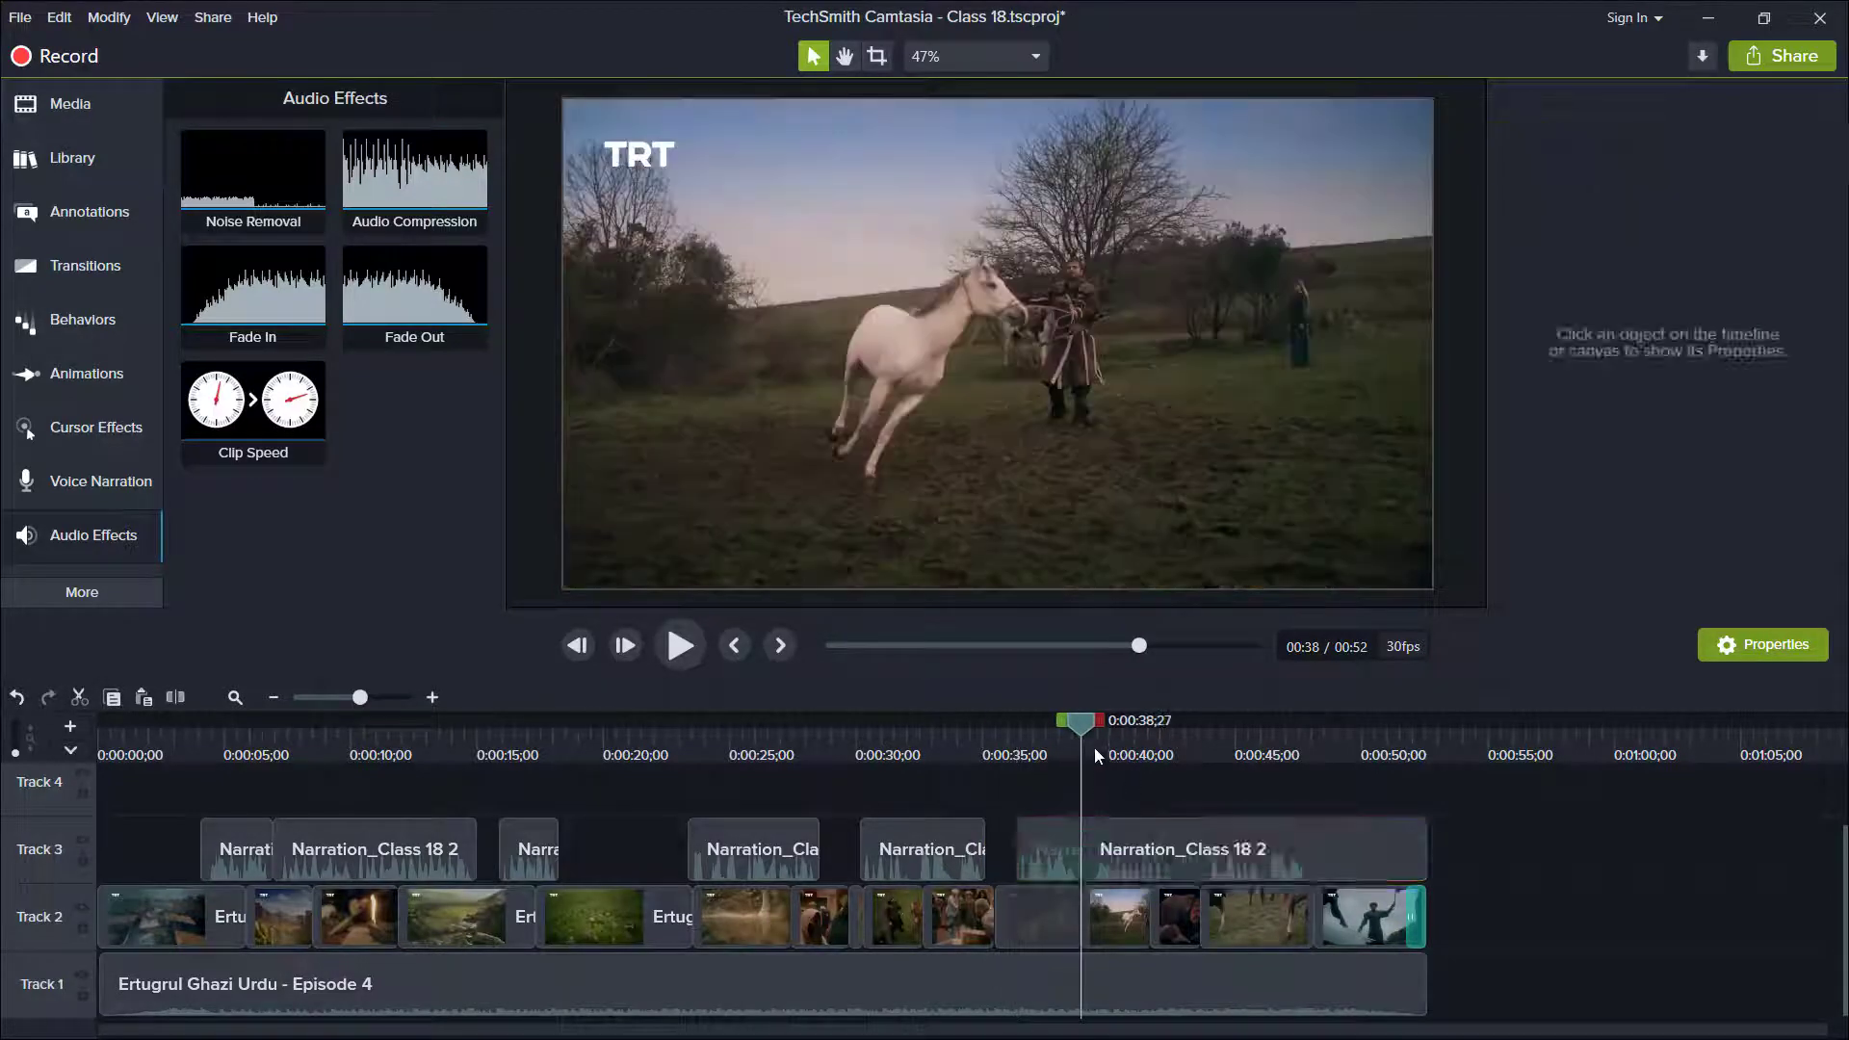
left_click(1094, 748)
left_click(1089, 748)
left_click(1093, 755)
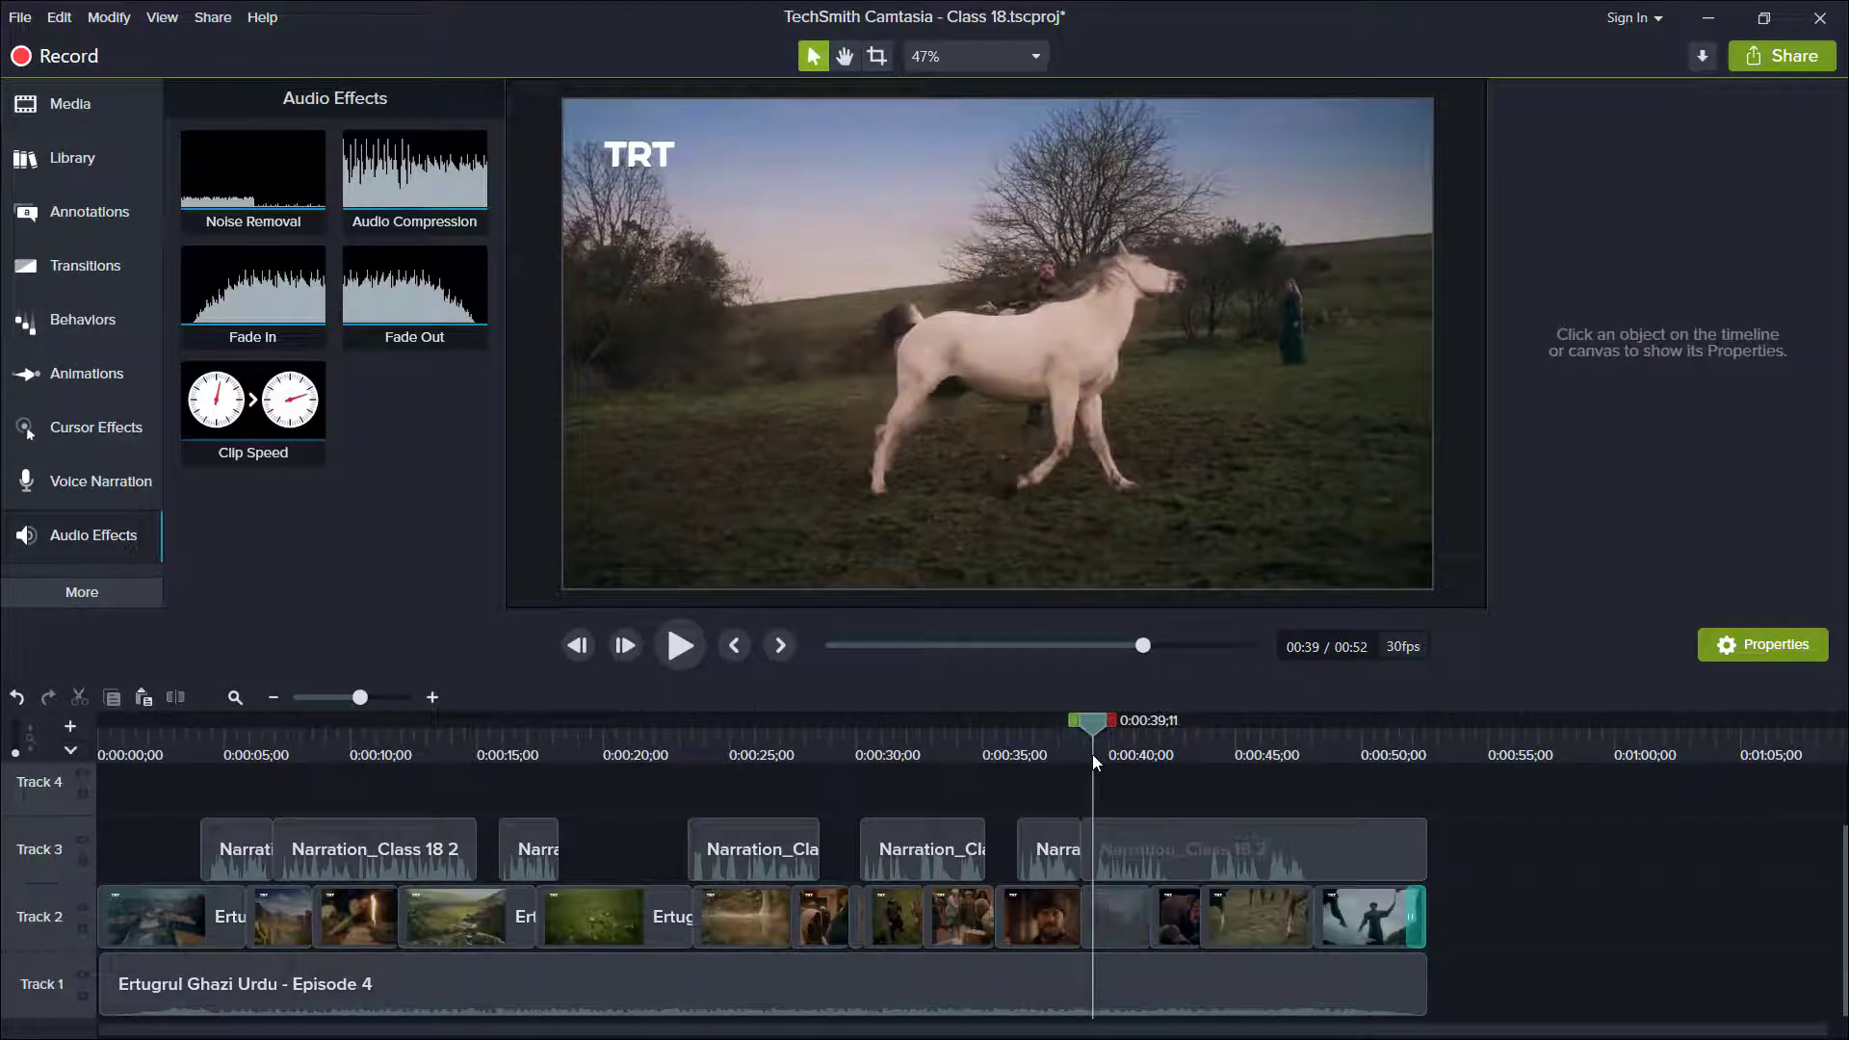
left_click(1089, 846)
key("Delete")
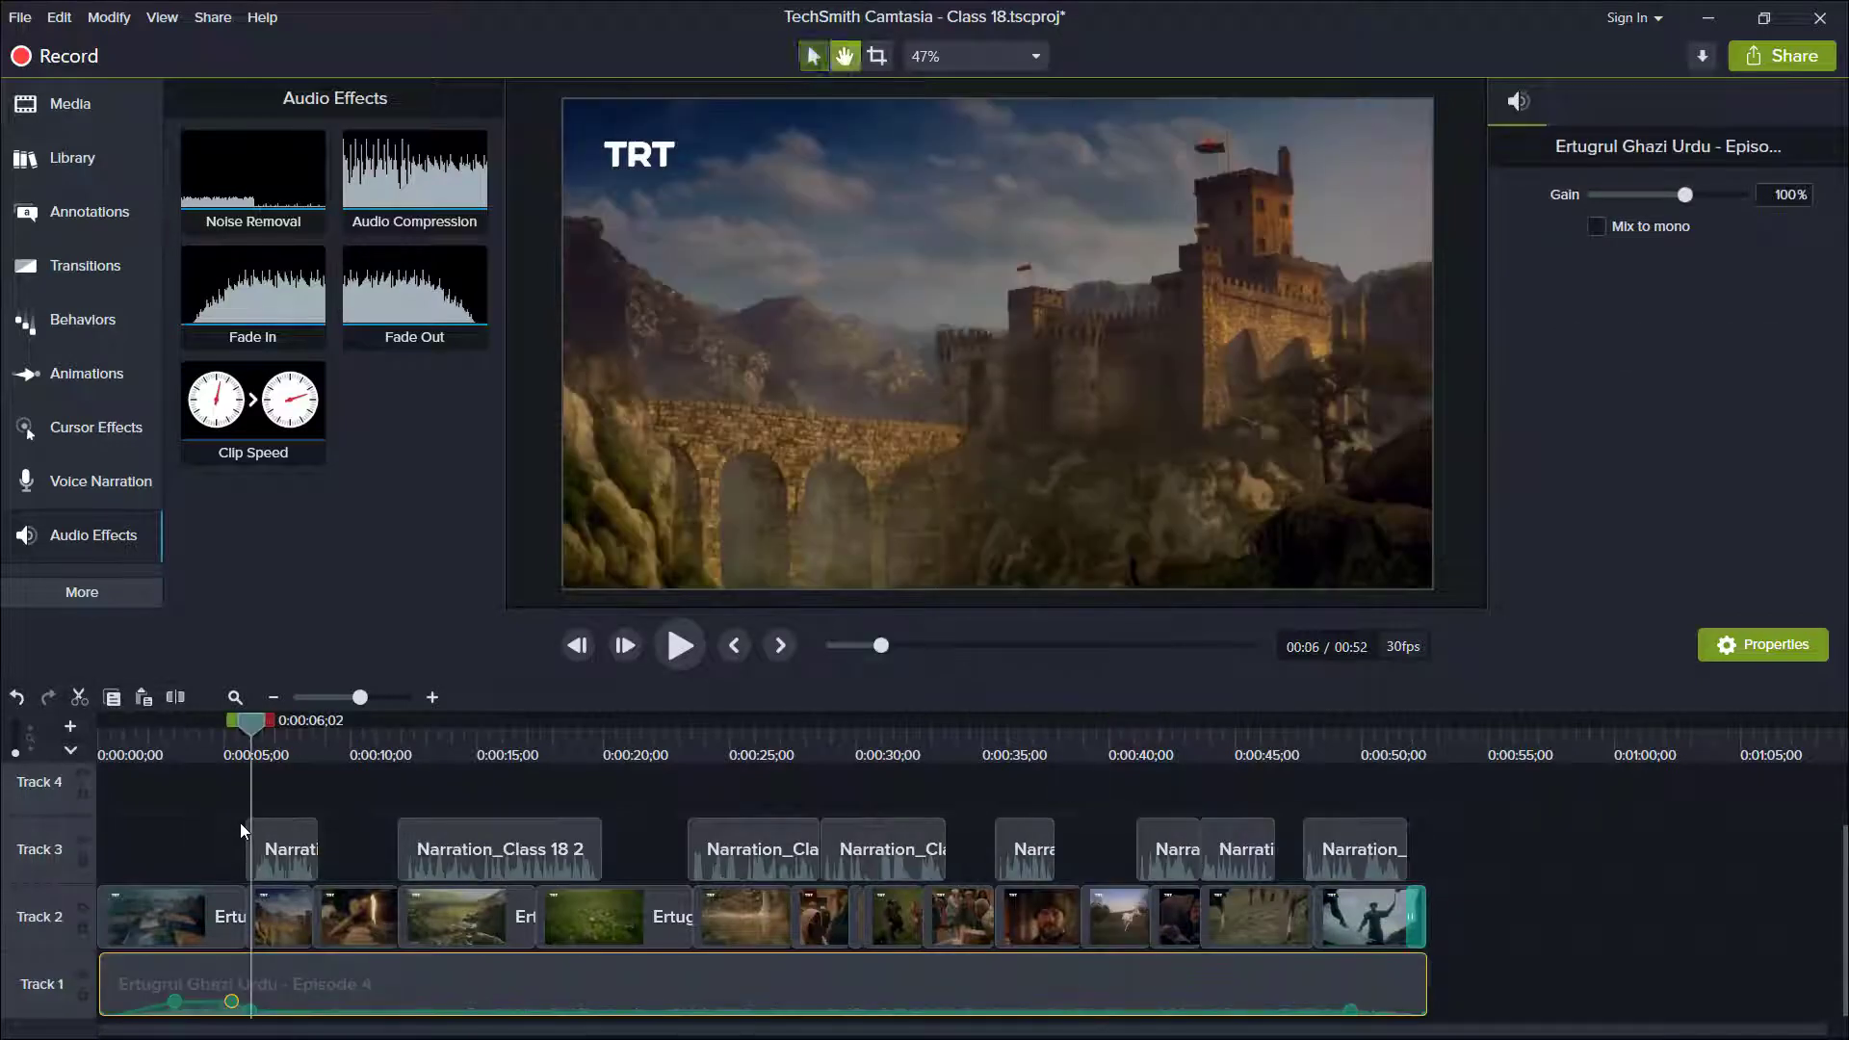
Use audio points to raise the Track 1 music volume between the first two narration clips, from 0:00:08;21 to about 0:00:12.
key("space")
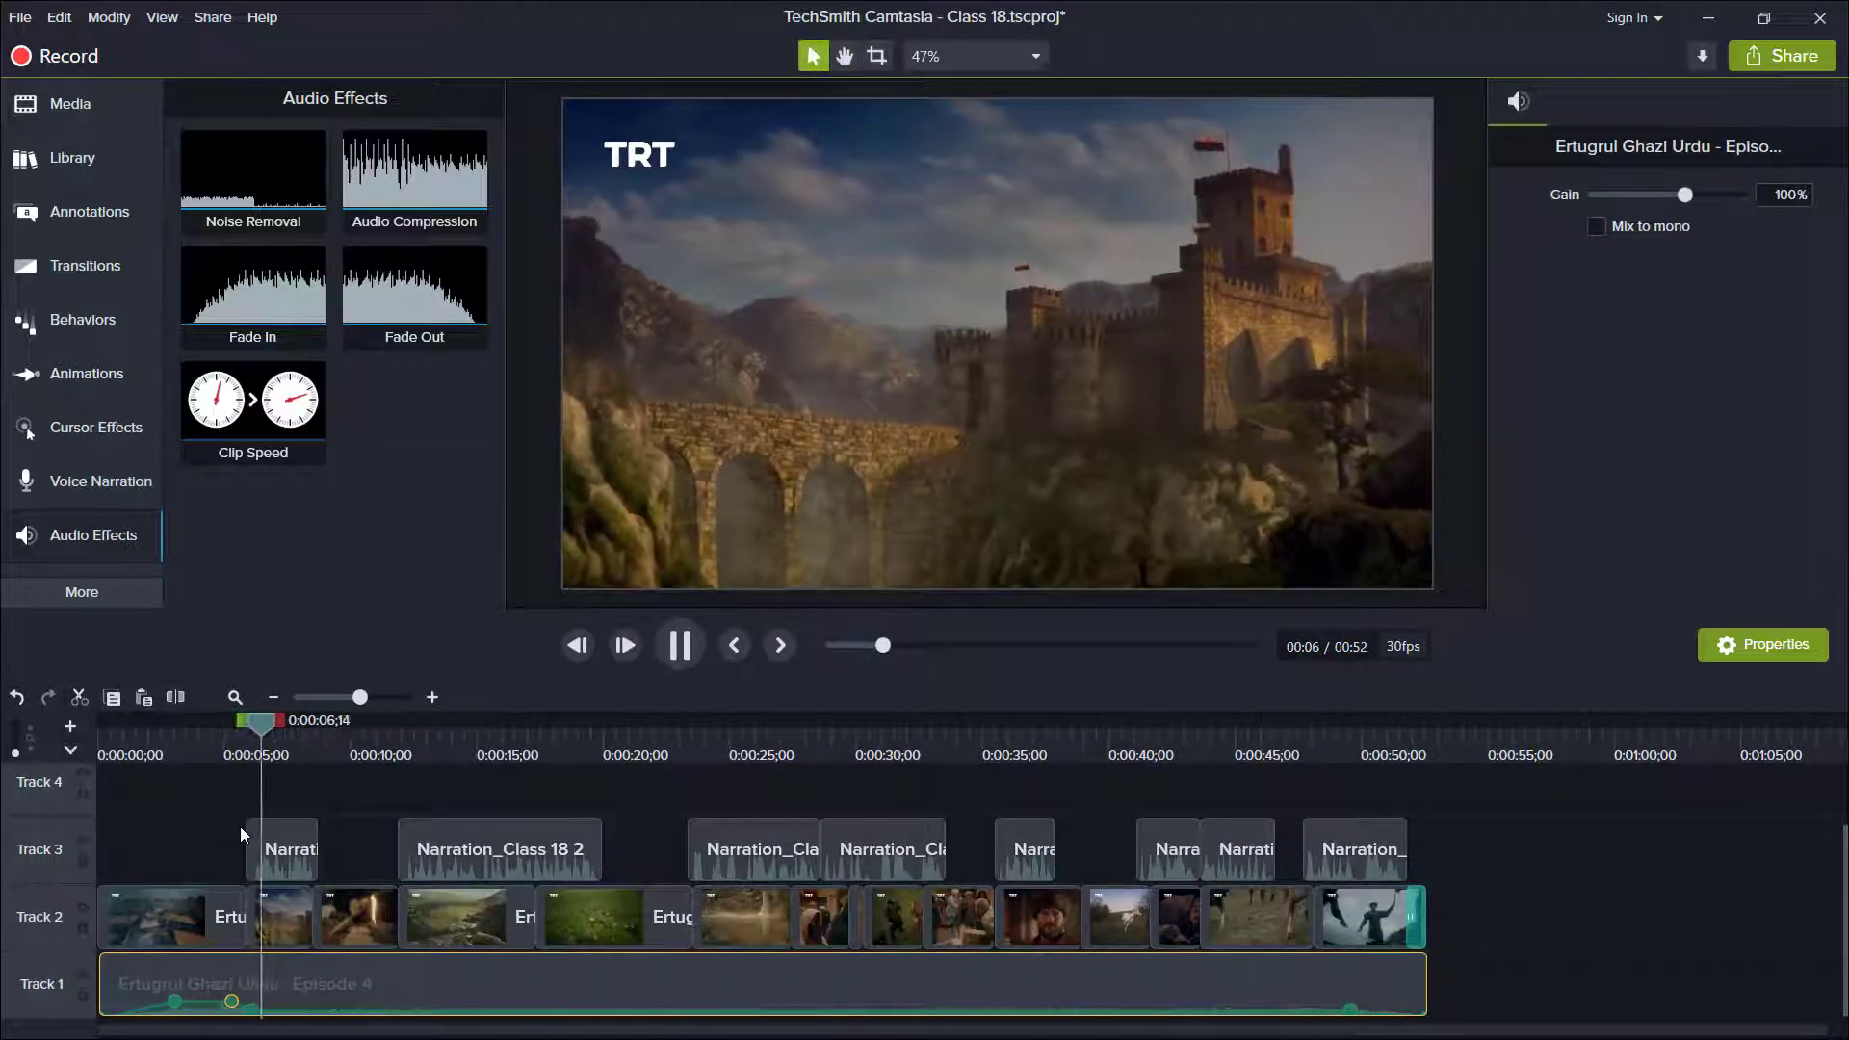
key("space")
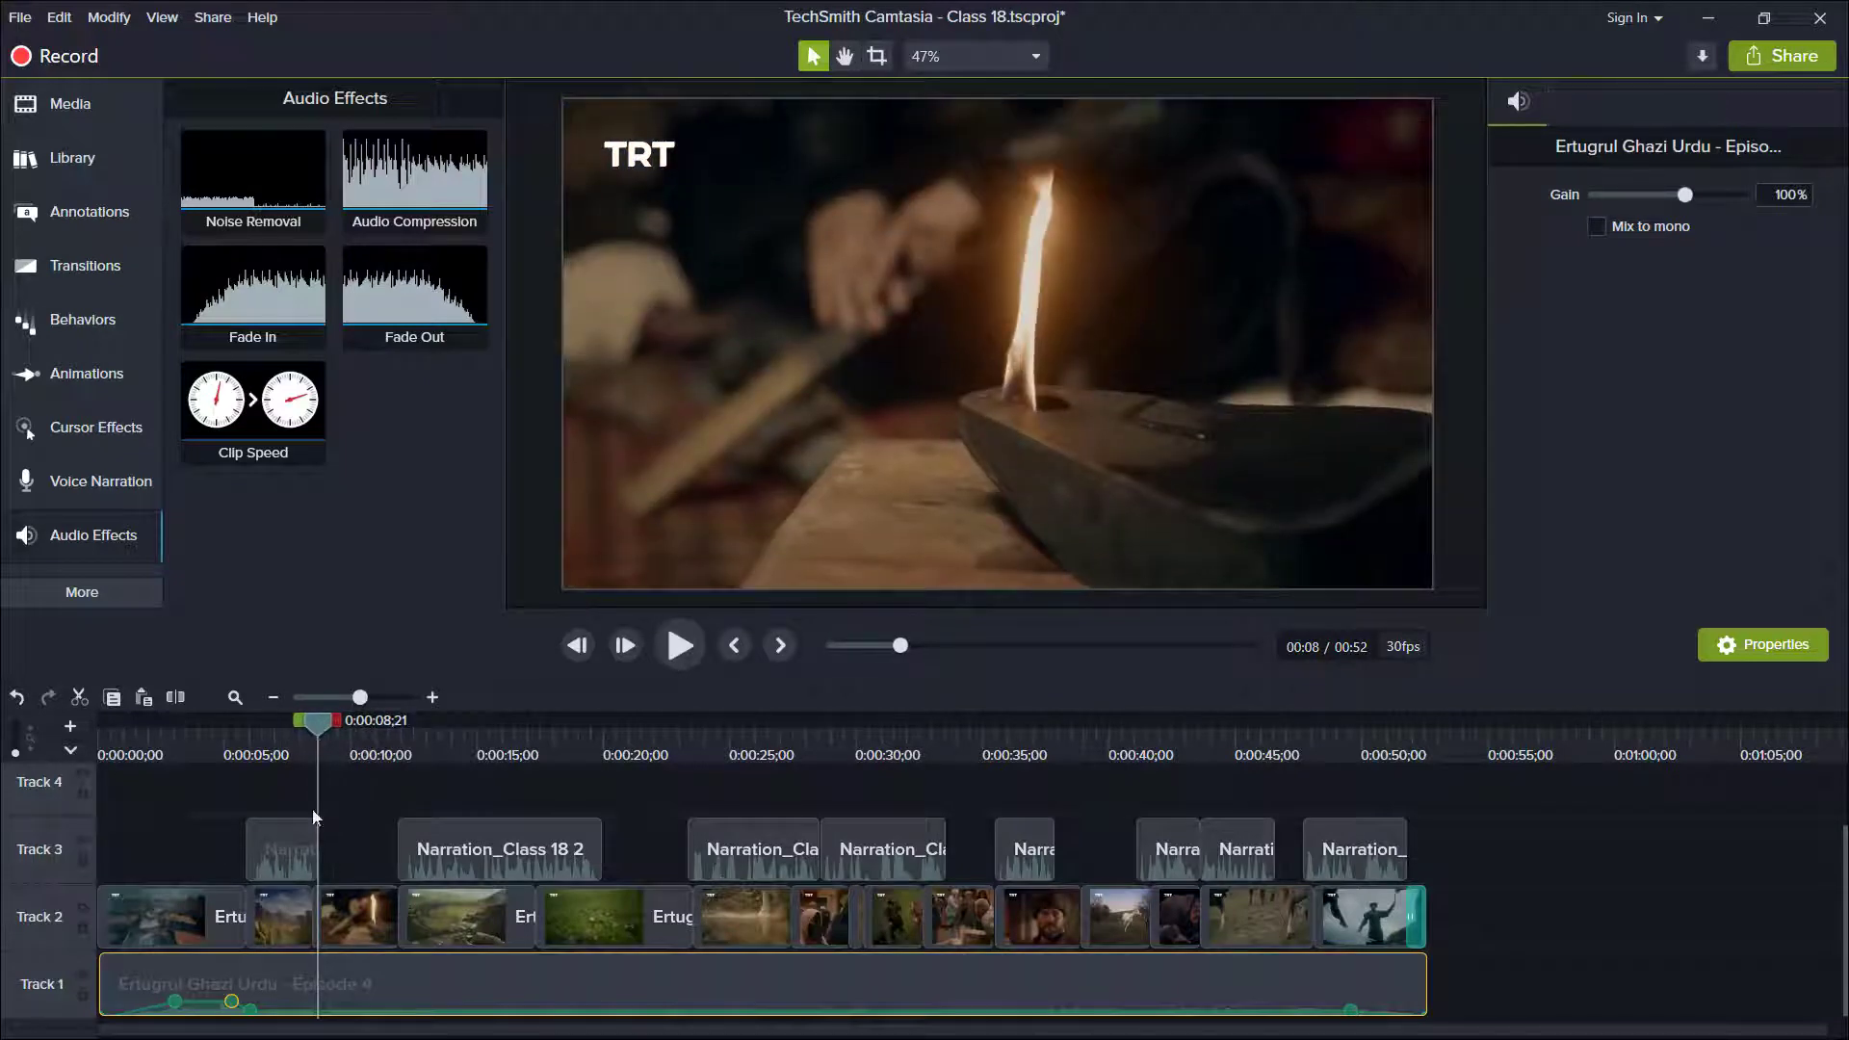
double_click(321, 1012)
left_click_drag(321, 1011, 321, 998)
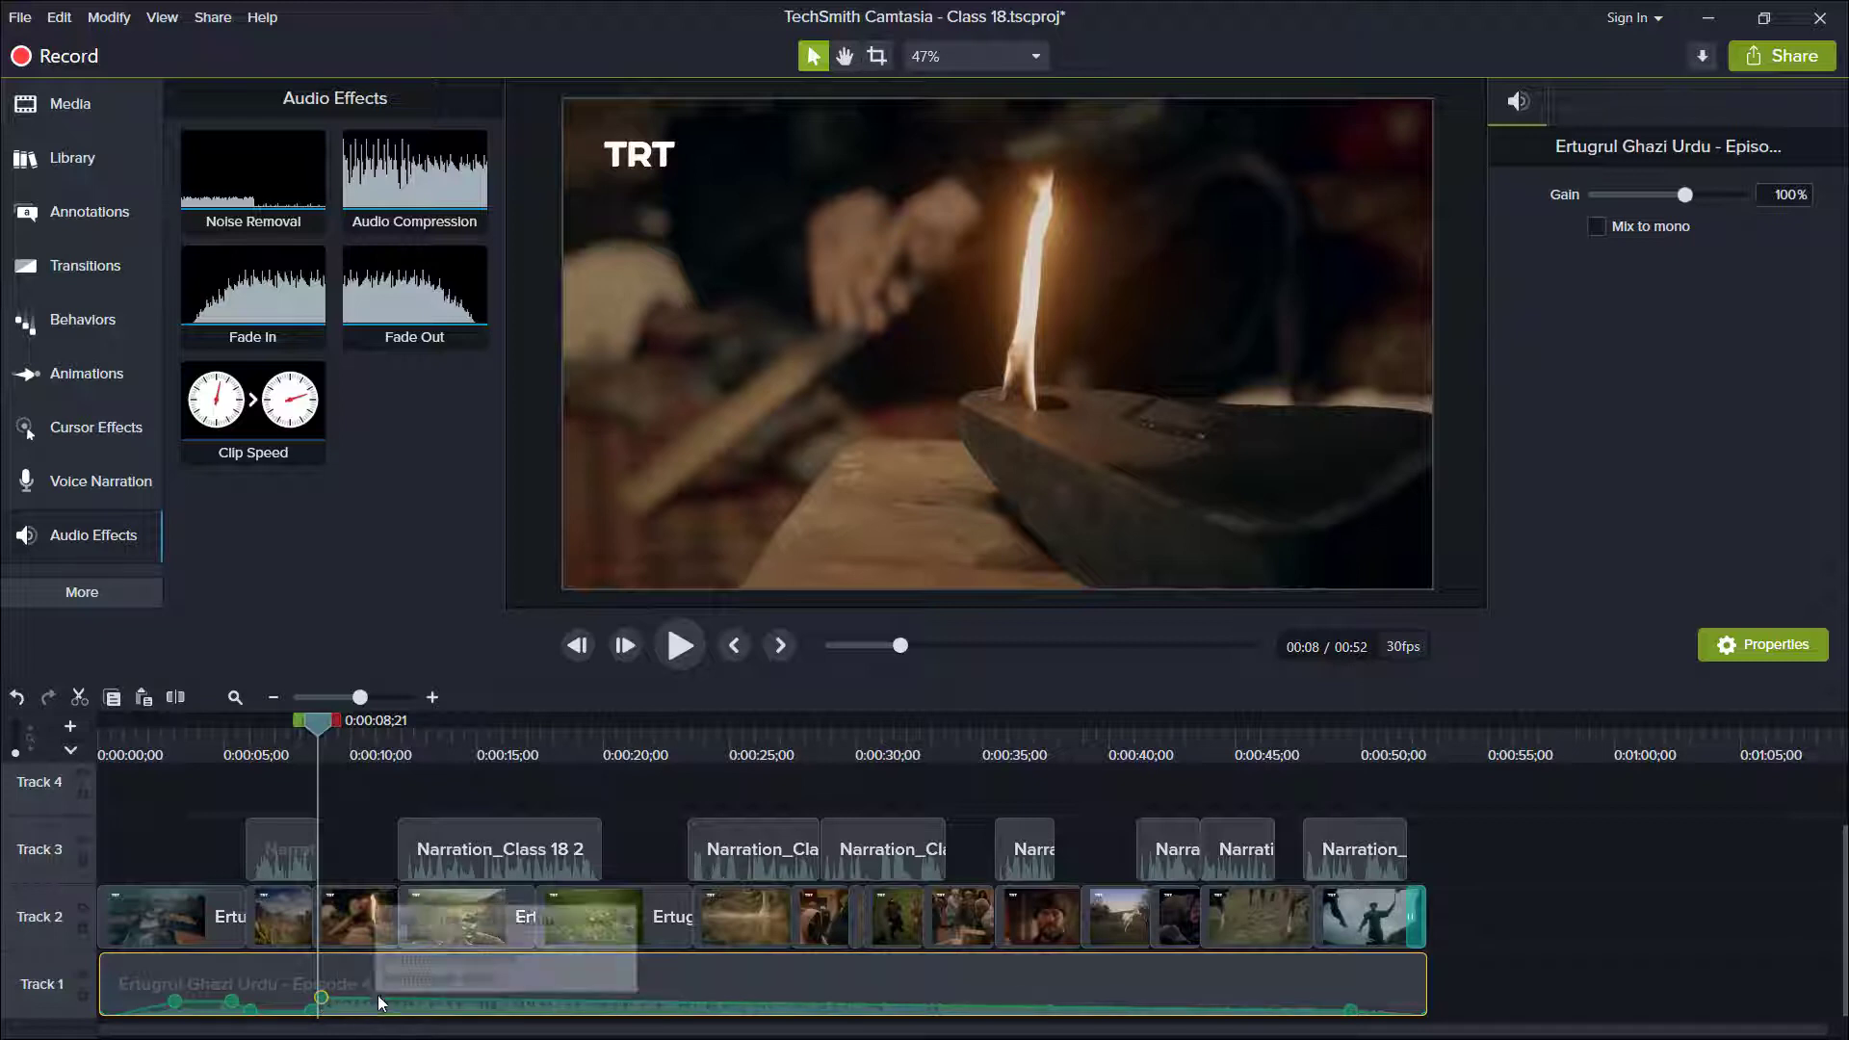
key("ctrl+z")
double_click(402, 1011)
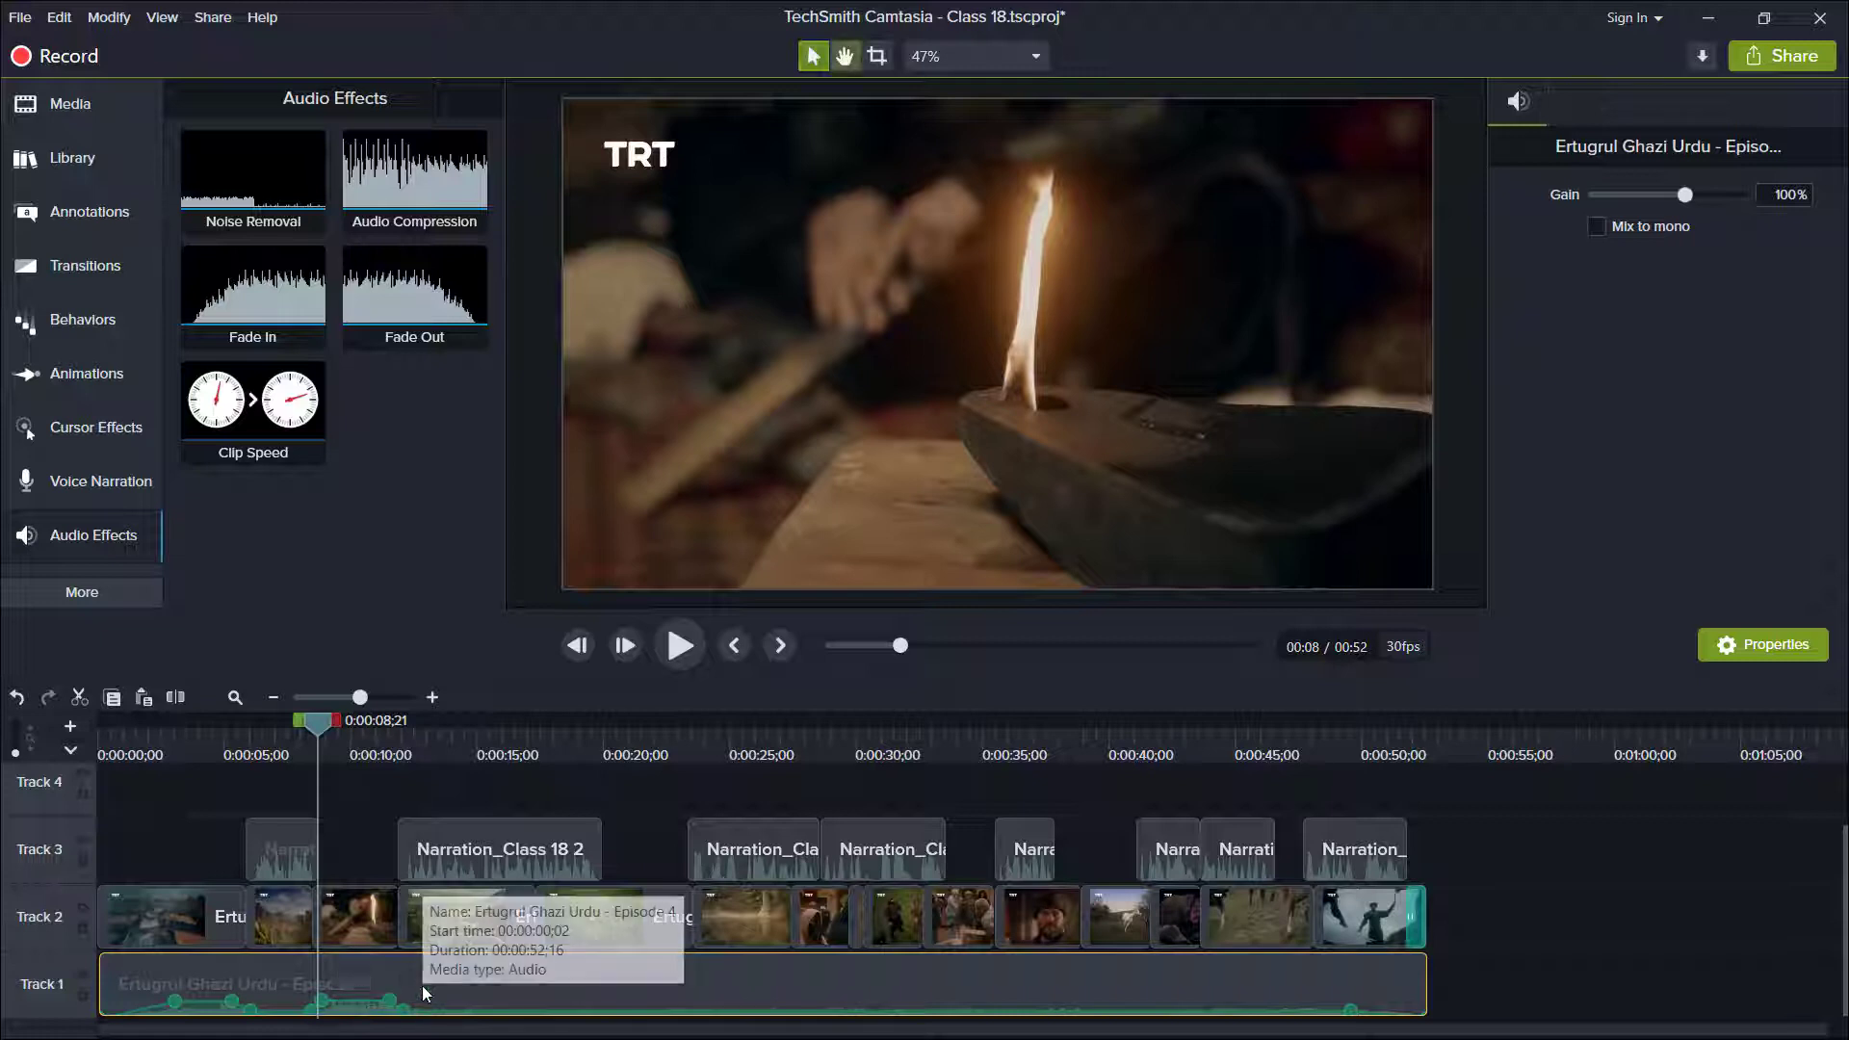
Split the second narration clip at about 0:00:15, shift its second part to start at about 0:00:16, and play it back.
key("space")
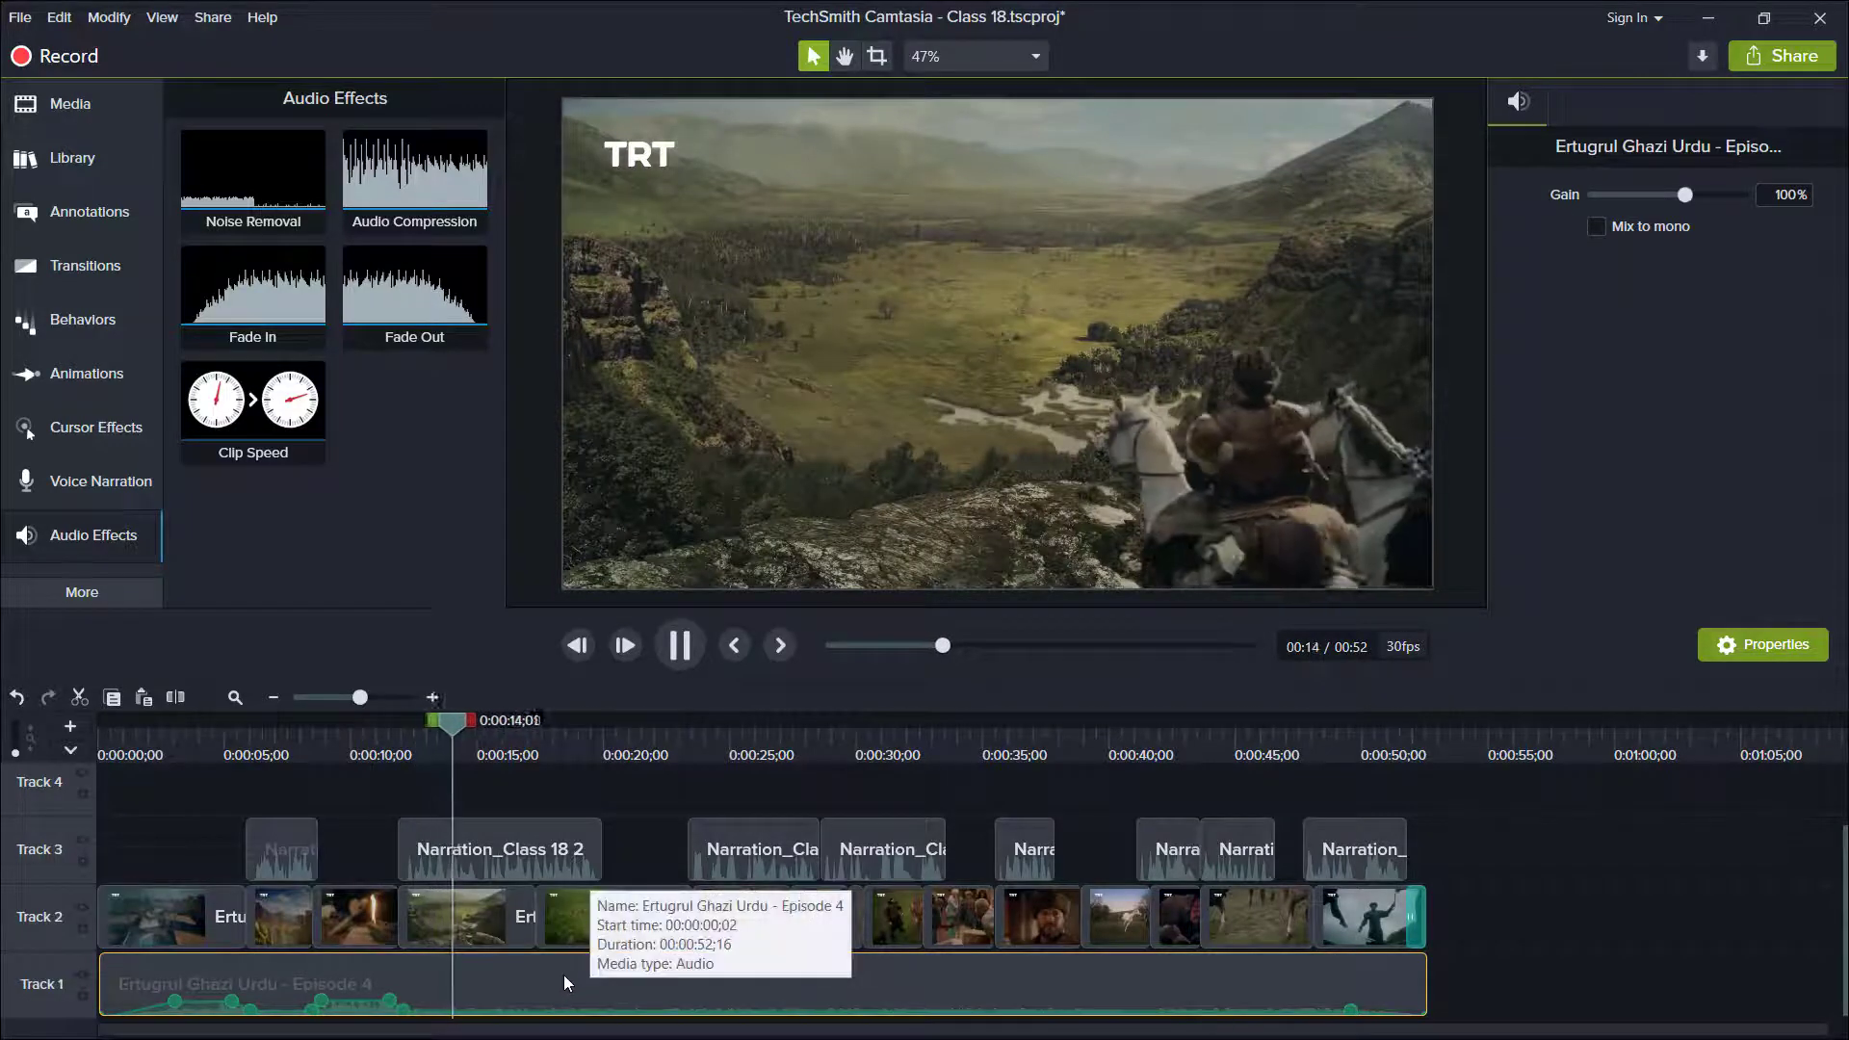
left_click(483, 736)
left_click_drag(484, 738, 478, 739)
left_click(512, 864)
key("s")
left_click_drag(536, 863, 557, 863)
key("space")
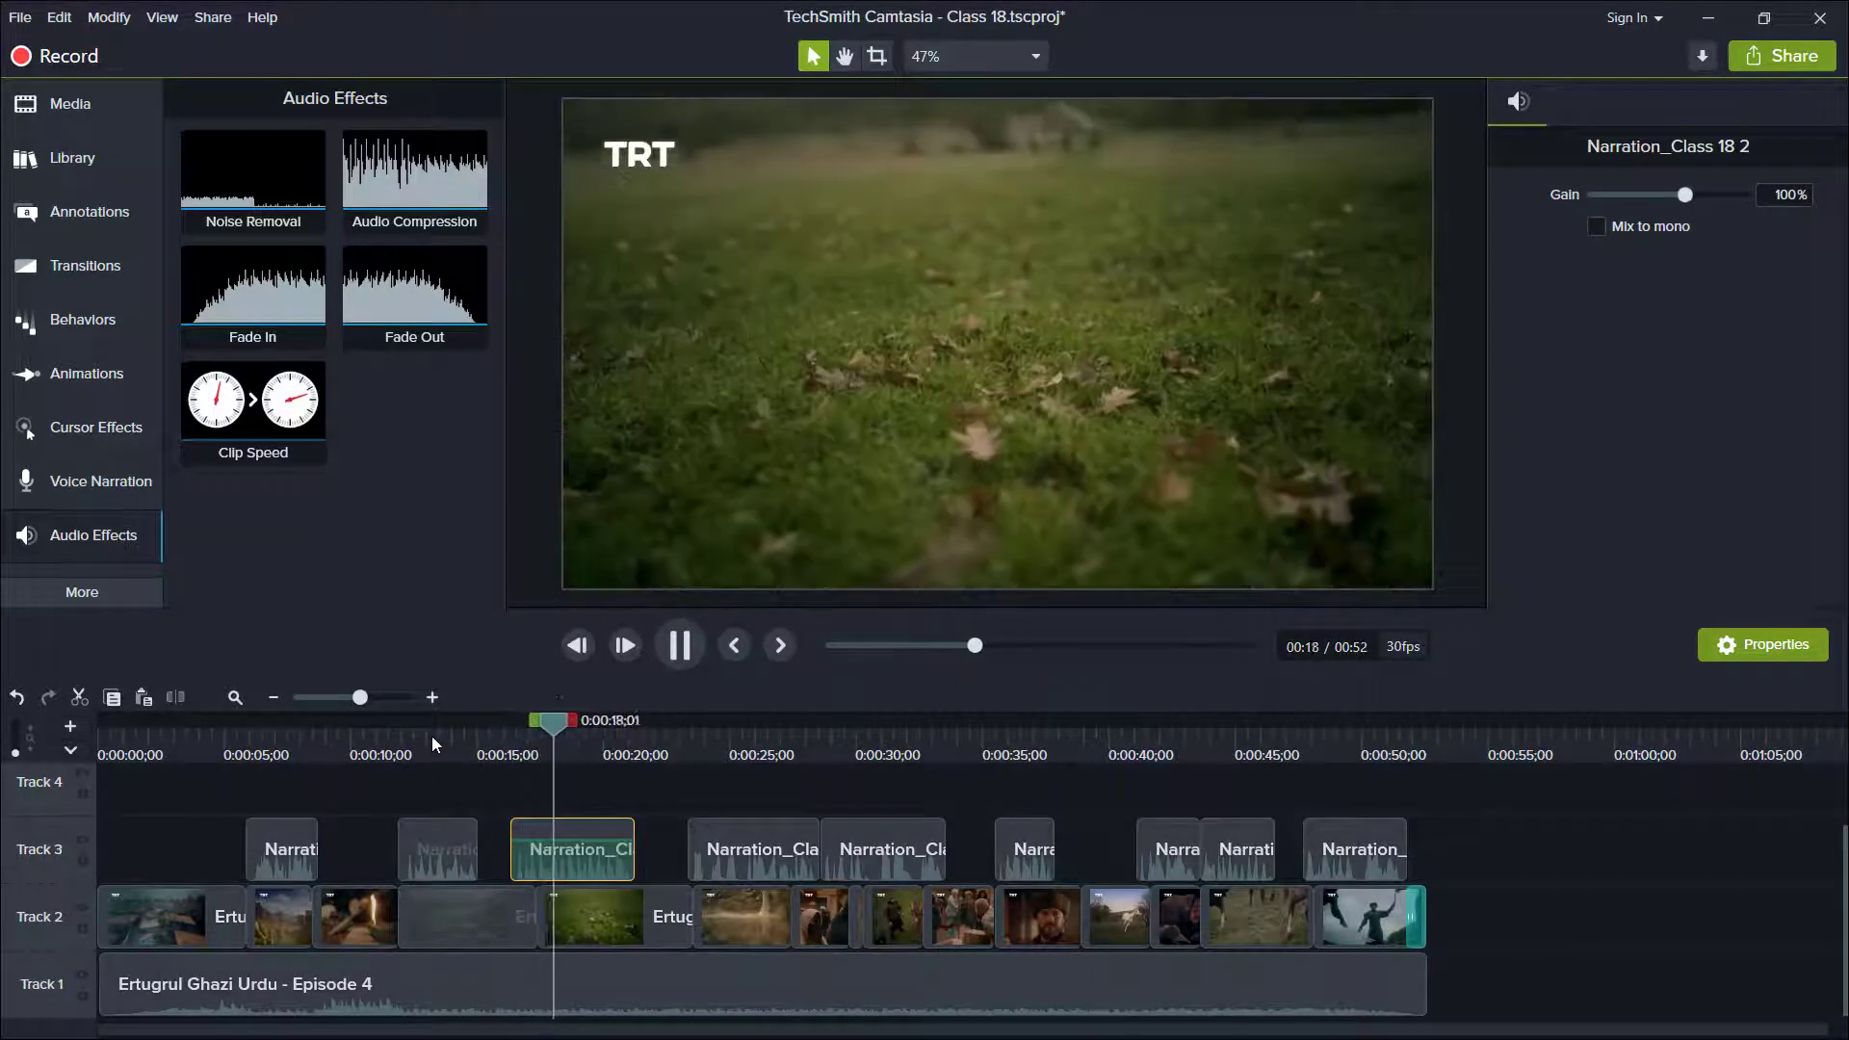
left_click(431, 736)
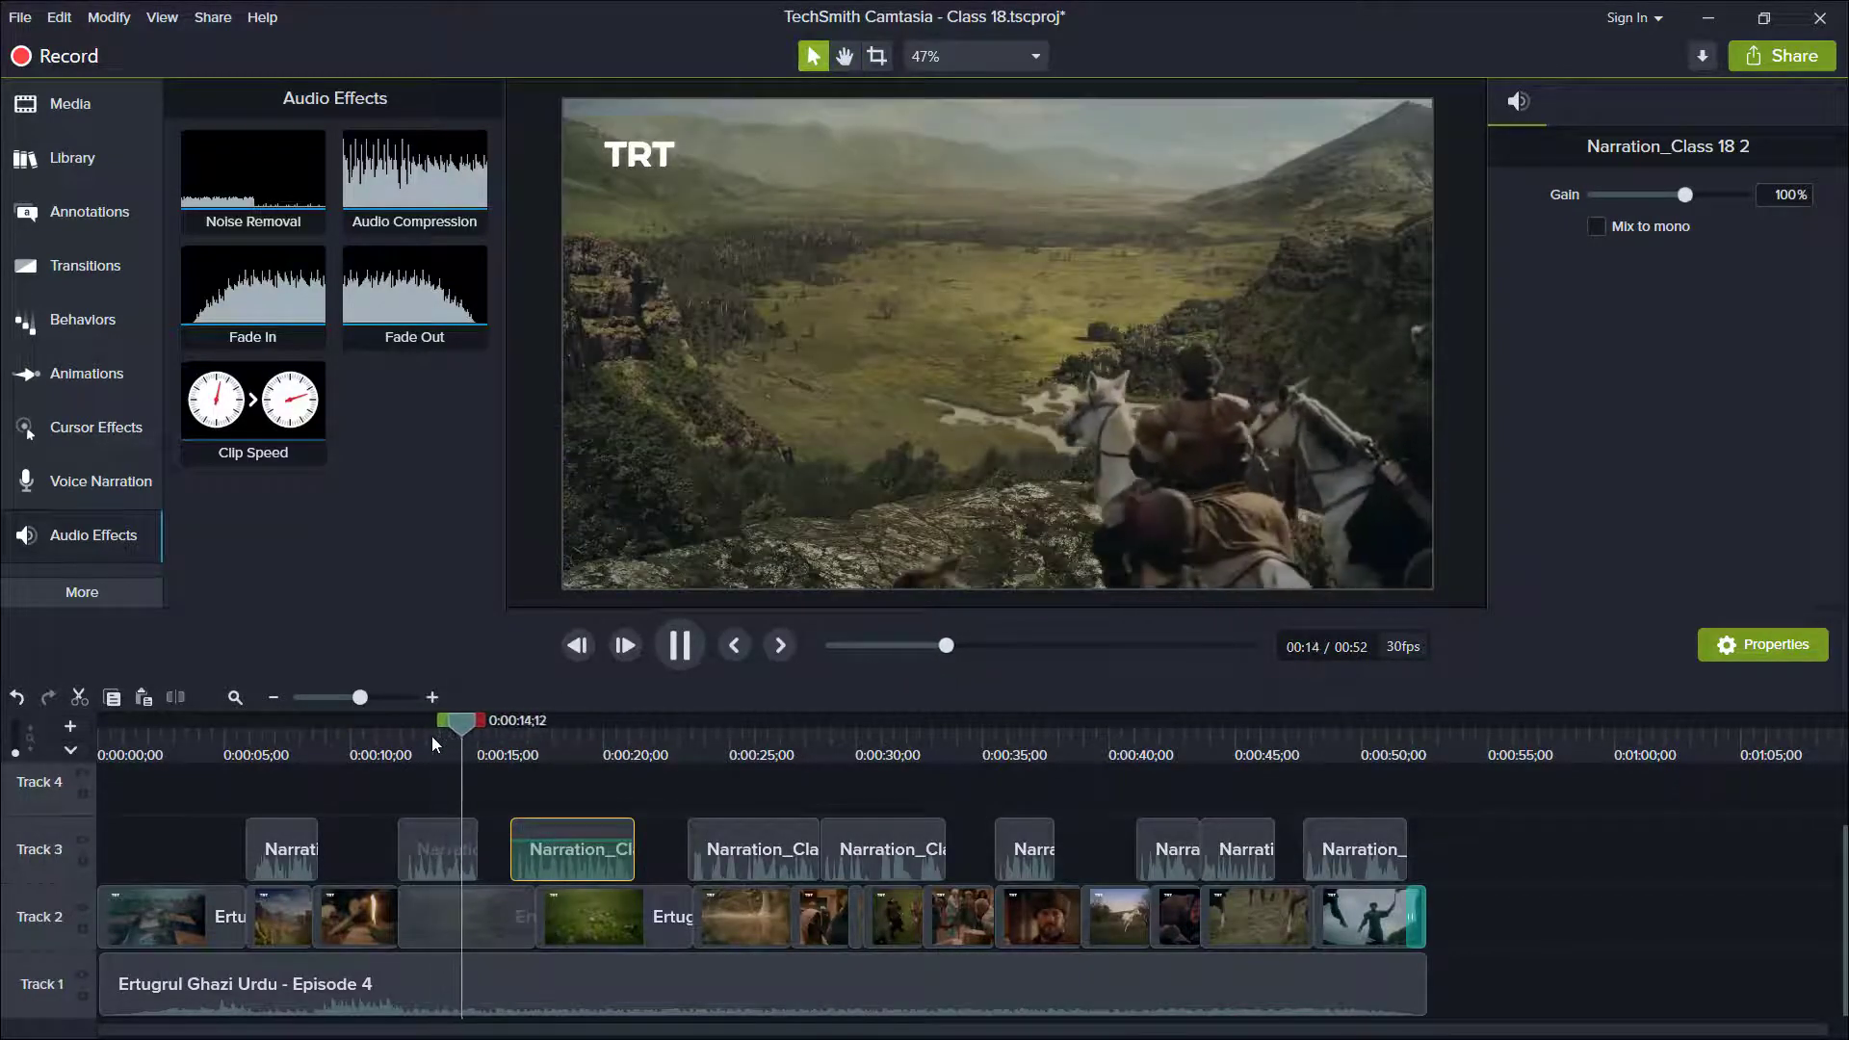
key("space")
Add audio points to the Track 1 music at 0:00:15;01 and 0:00:16;15, and raise the volume between them.
left_click(513, 719)
left_click(511, 1012)
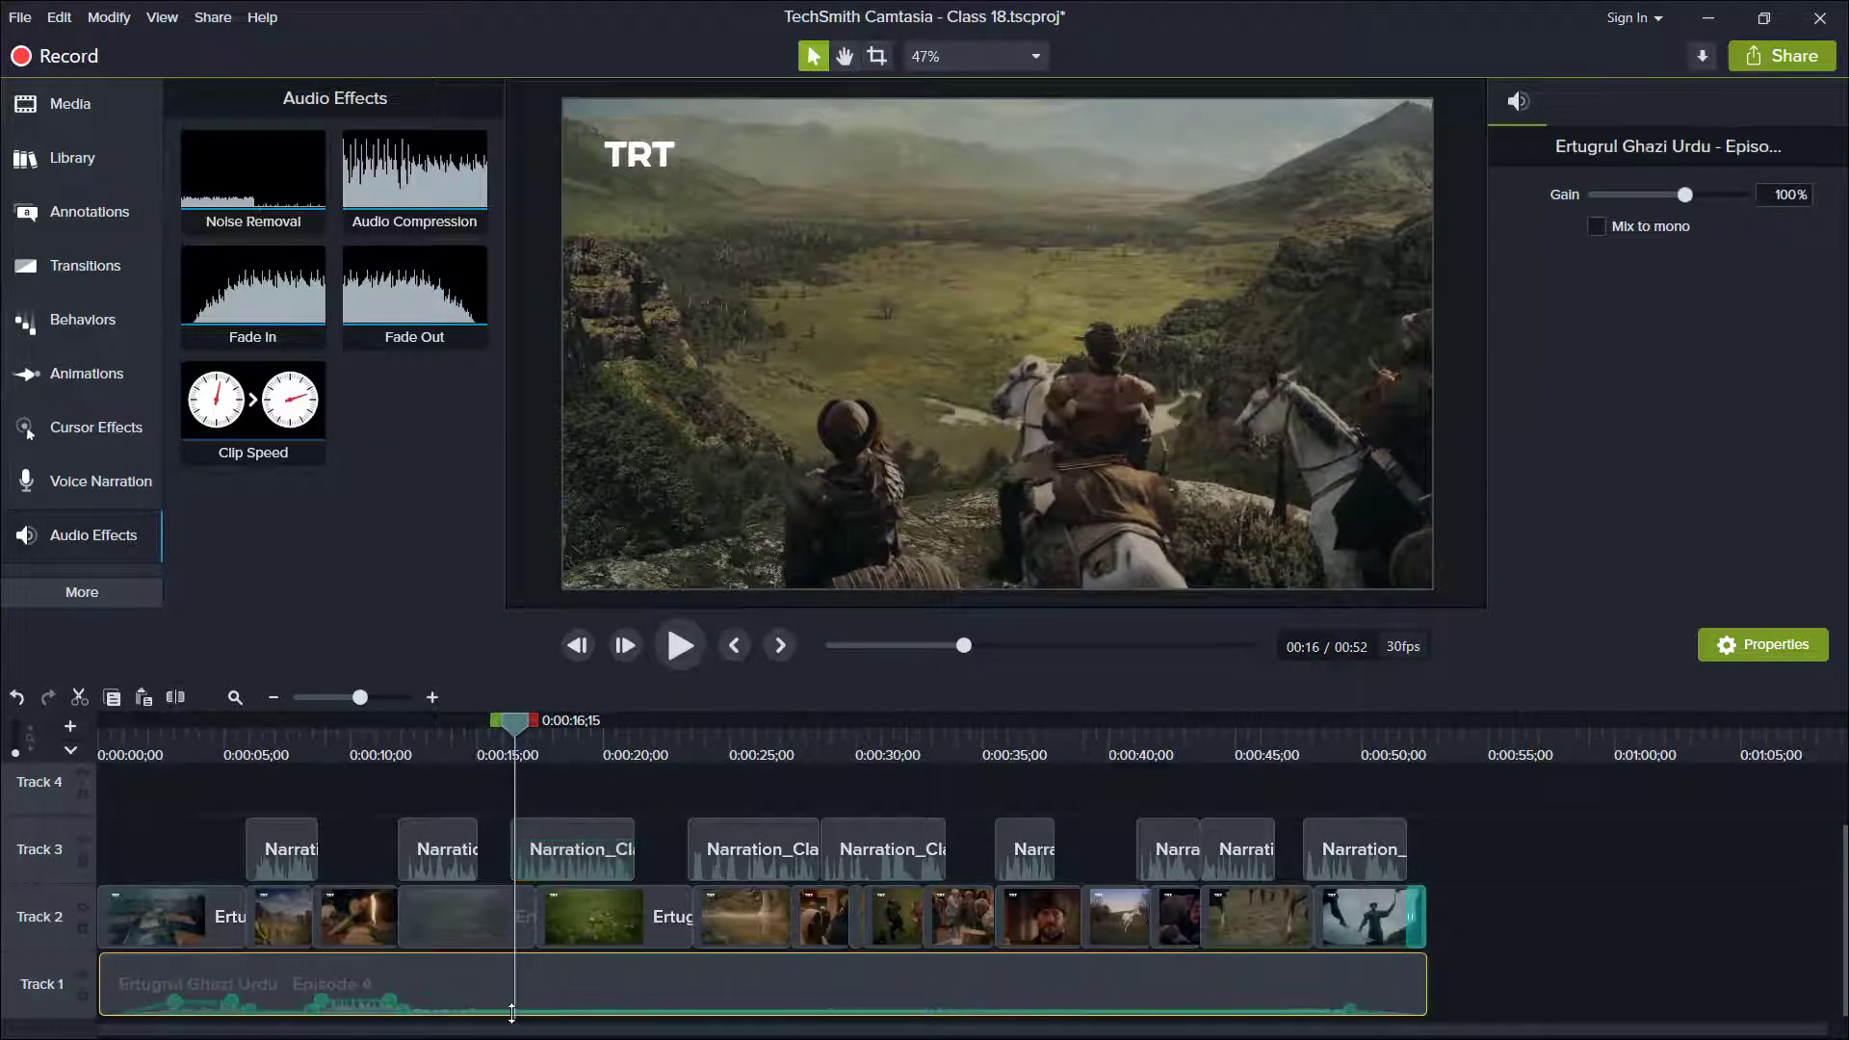
left_click(480, 749)
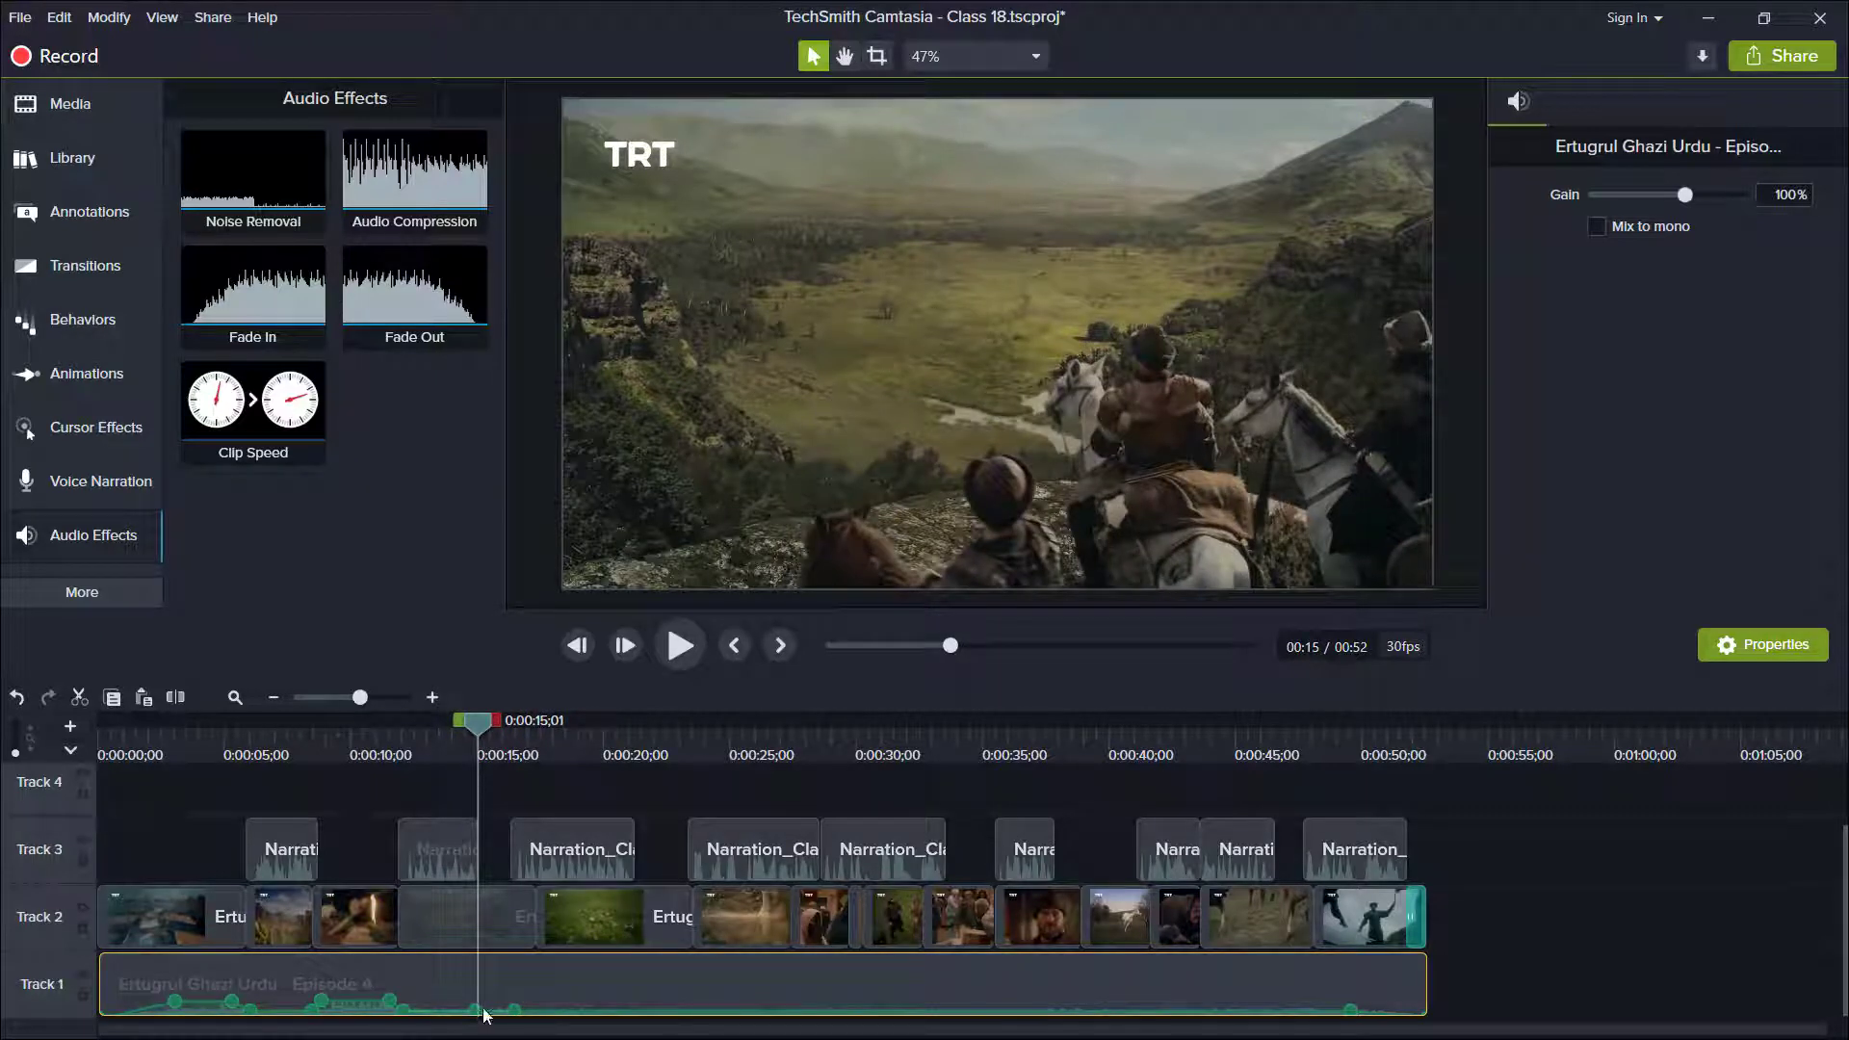
left_click(396, 698)
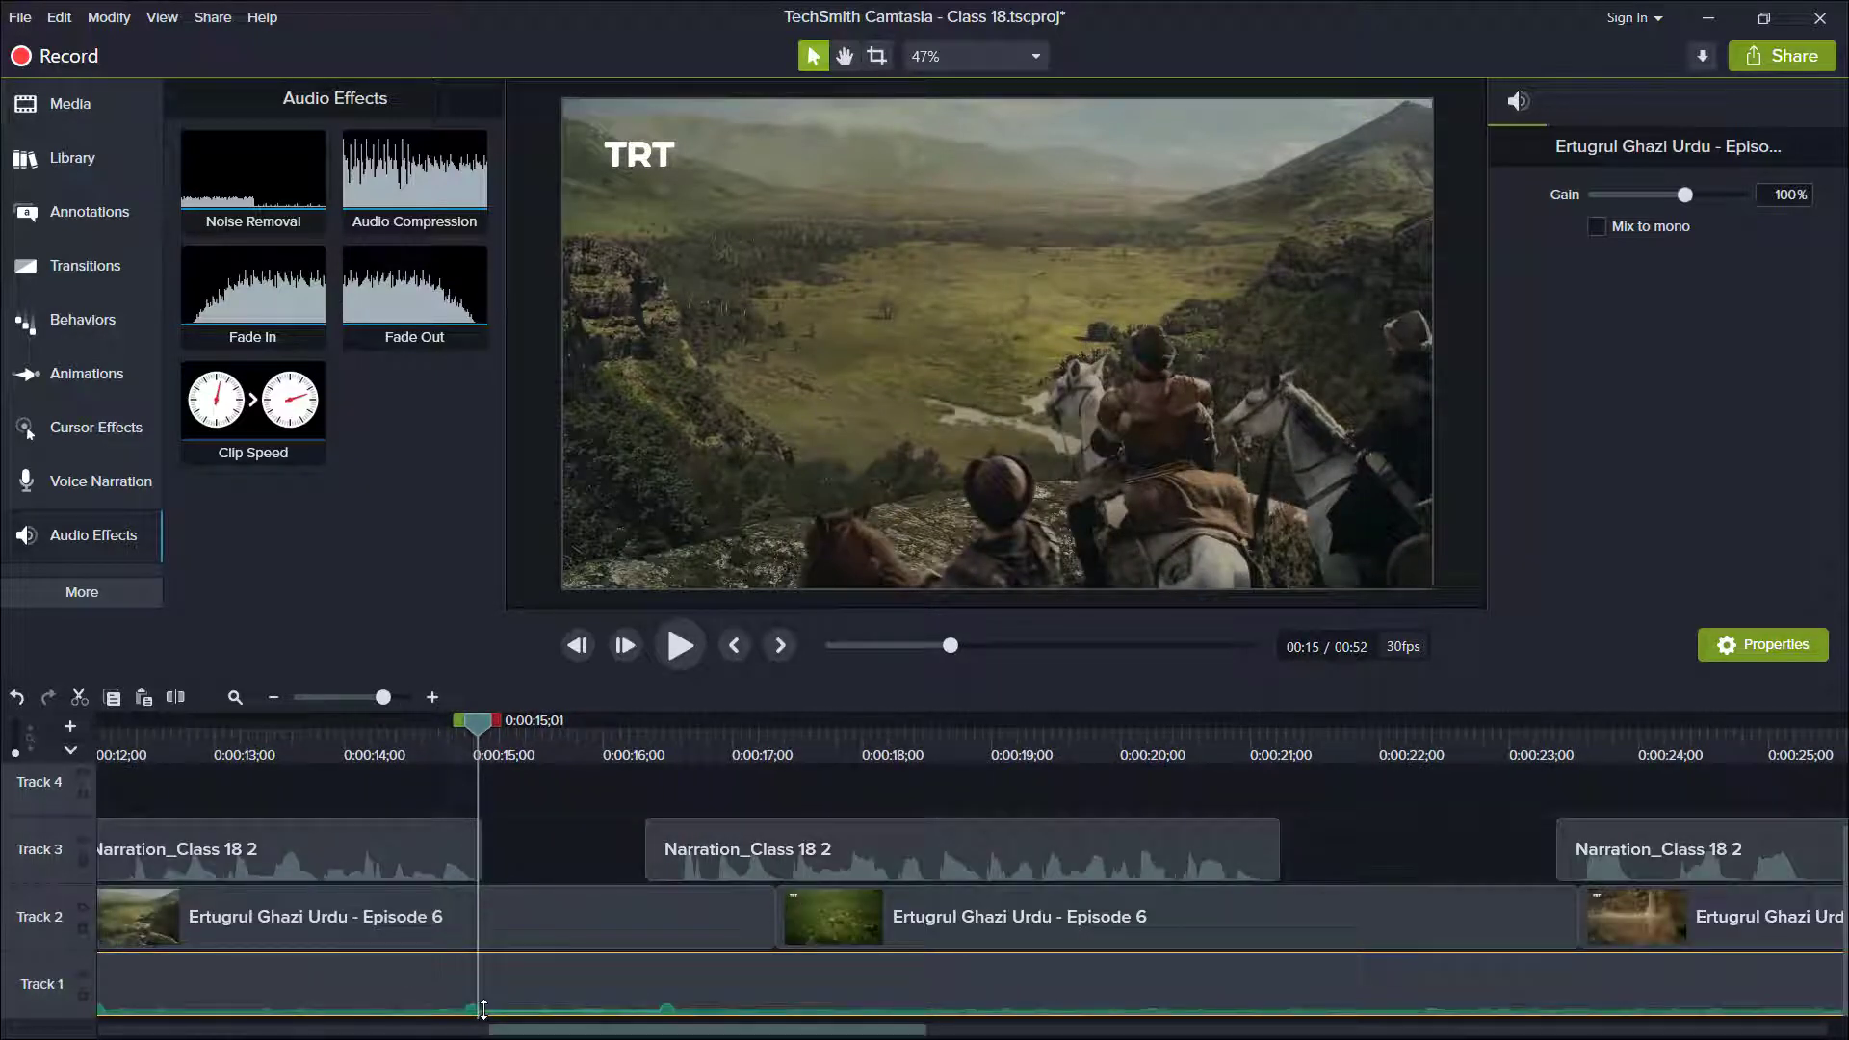
left_click_drag(617, 1008, 608, 996)
Play on through the next narration clip and raise the Track 1 music volume in the gap from about 0:00:21 to 0:00:23.
key("space")
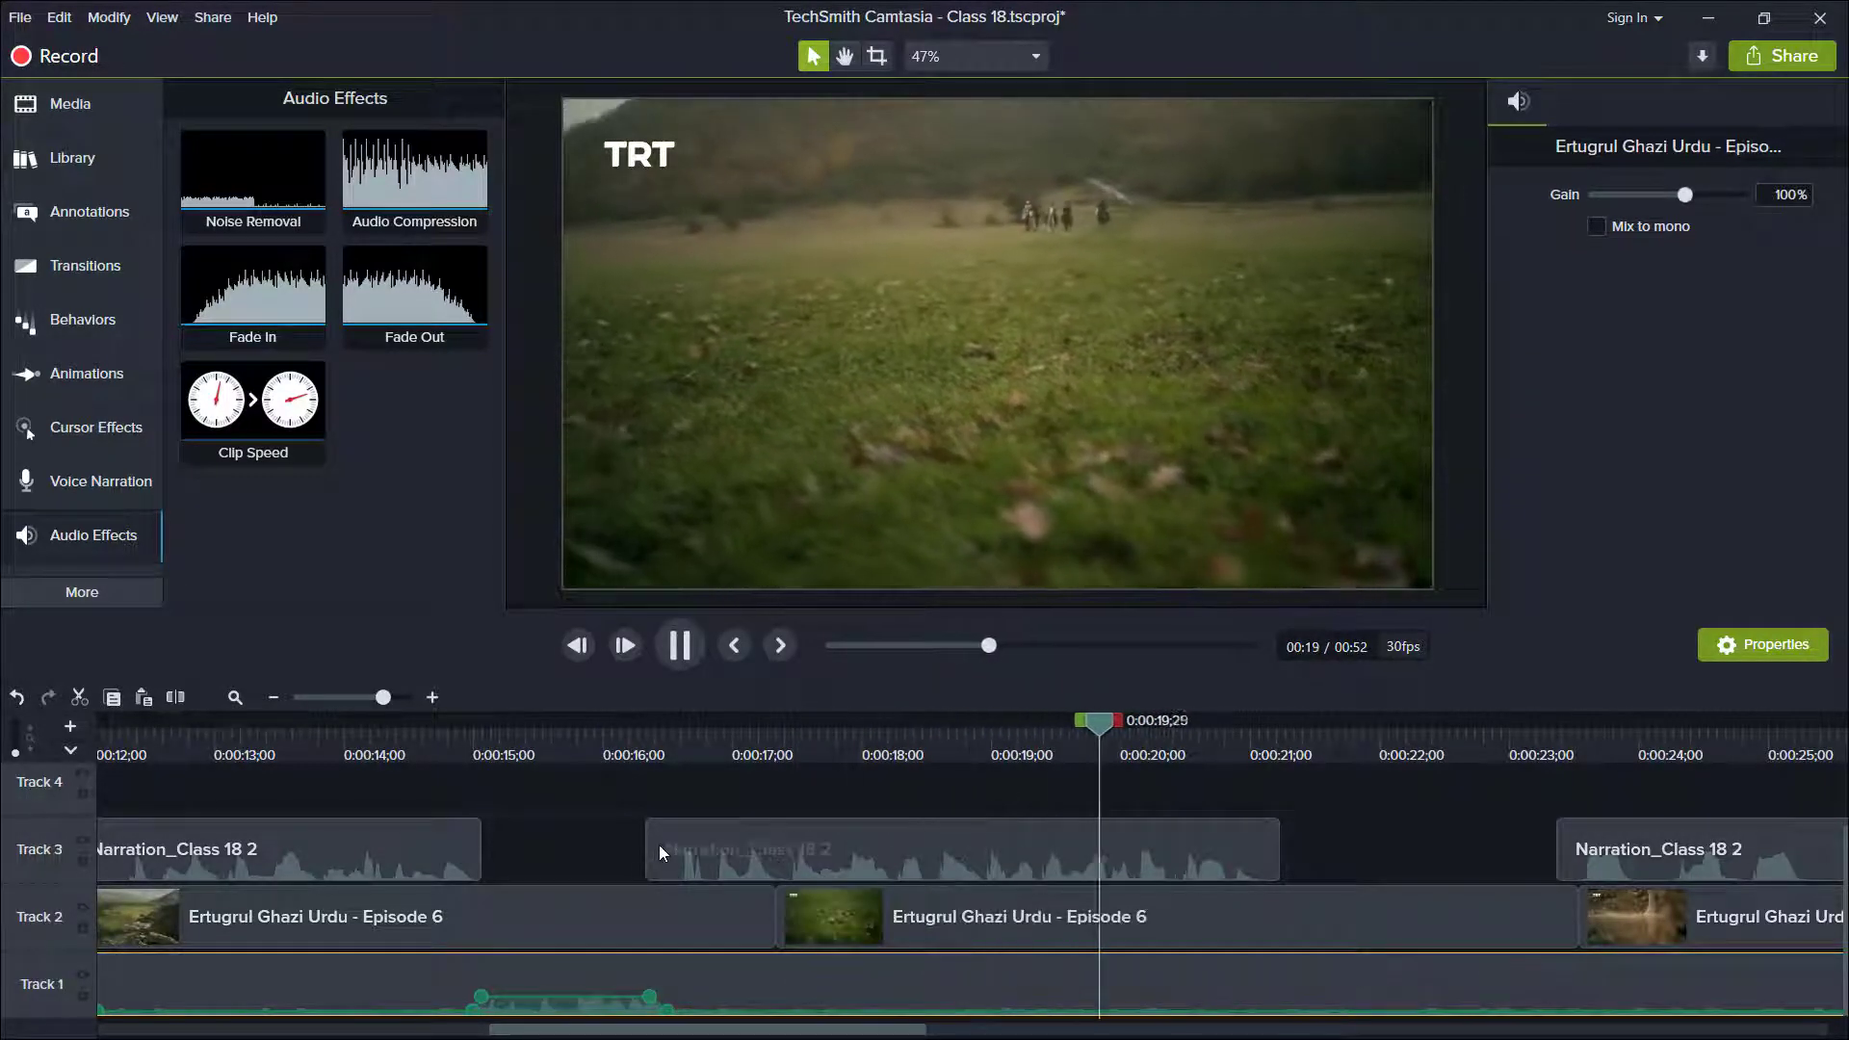
key("space")
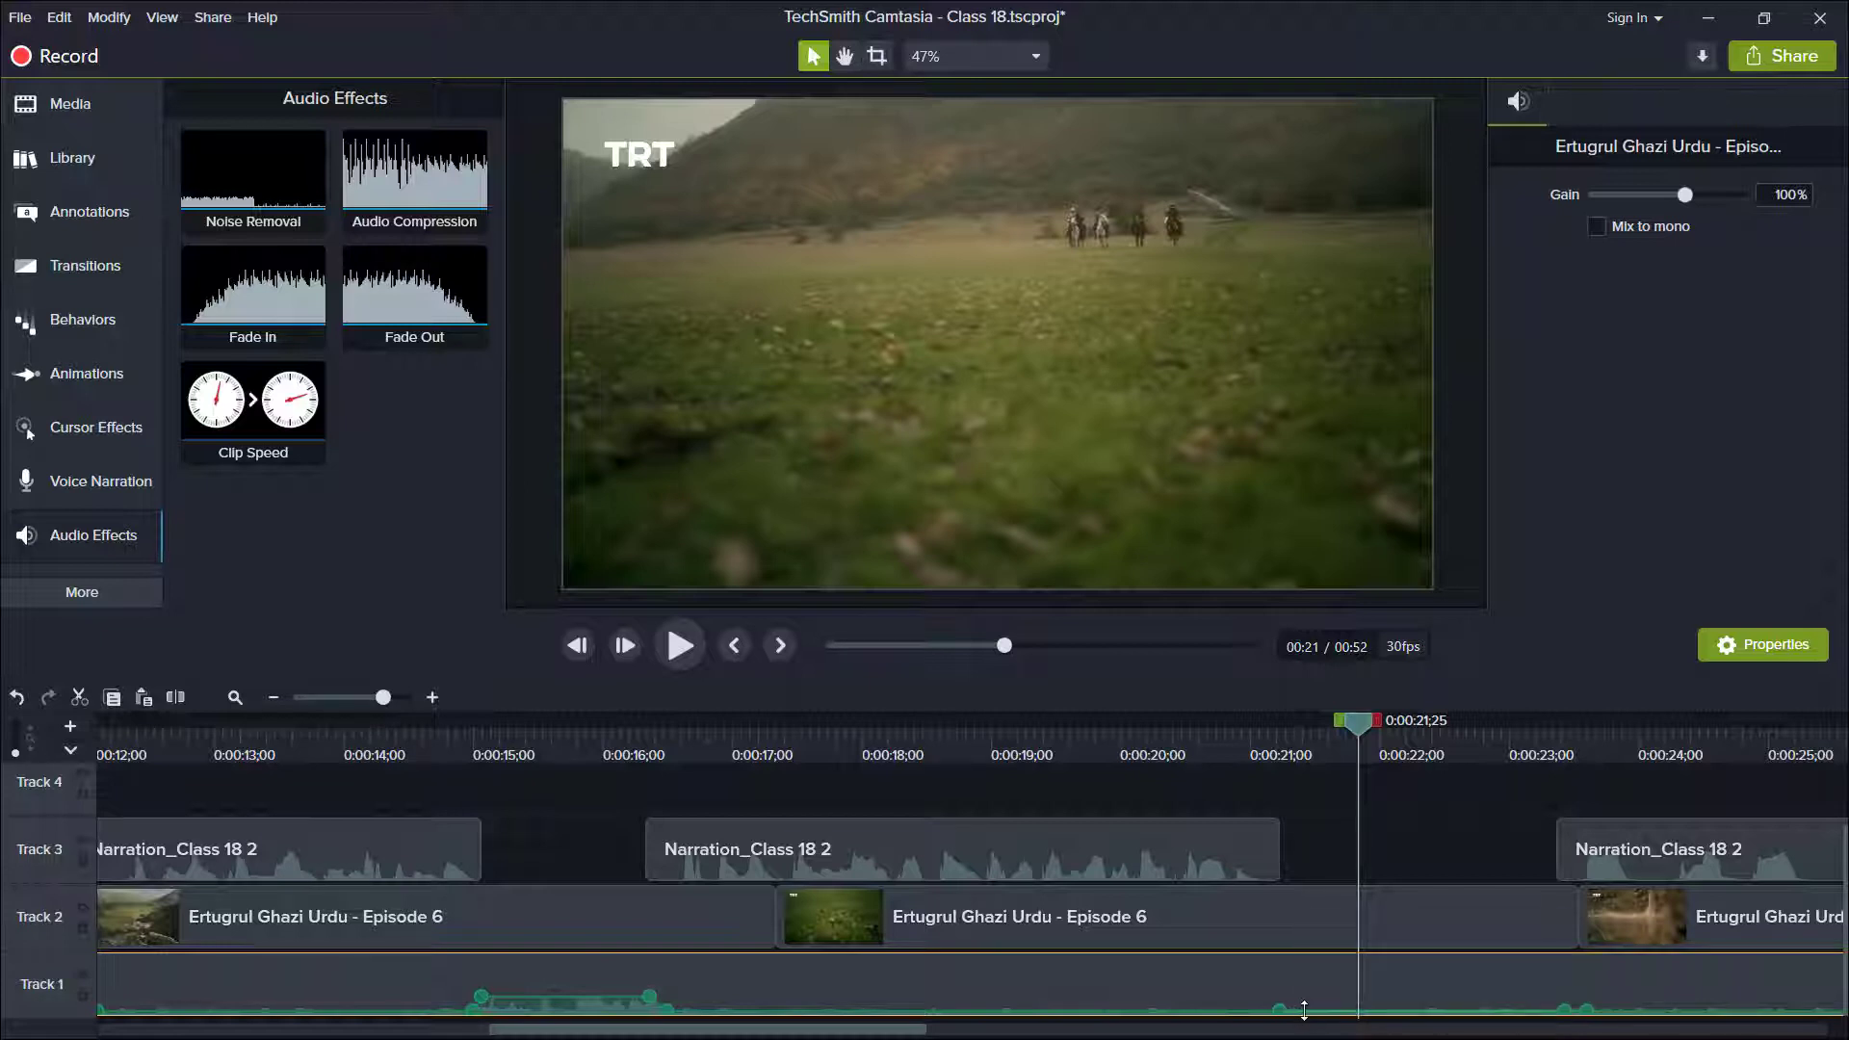
left_click_drag(1377, 1009, 1377, 996)
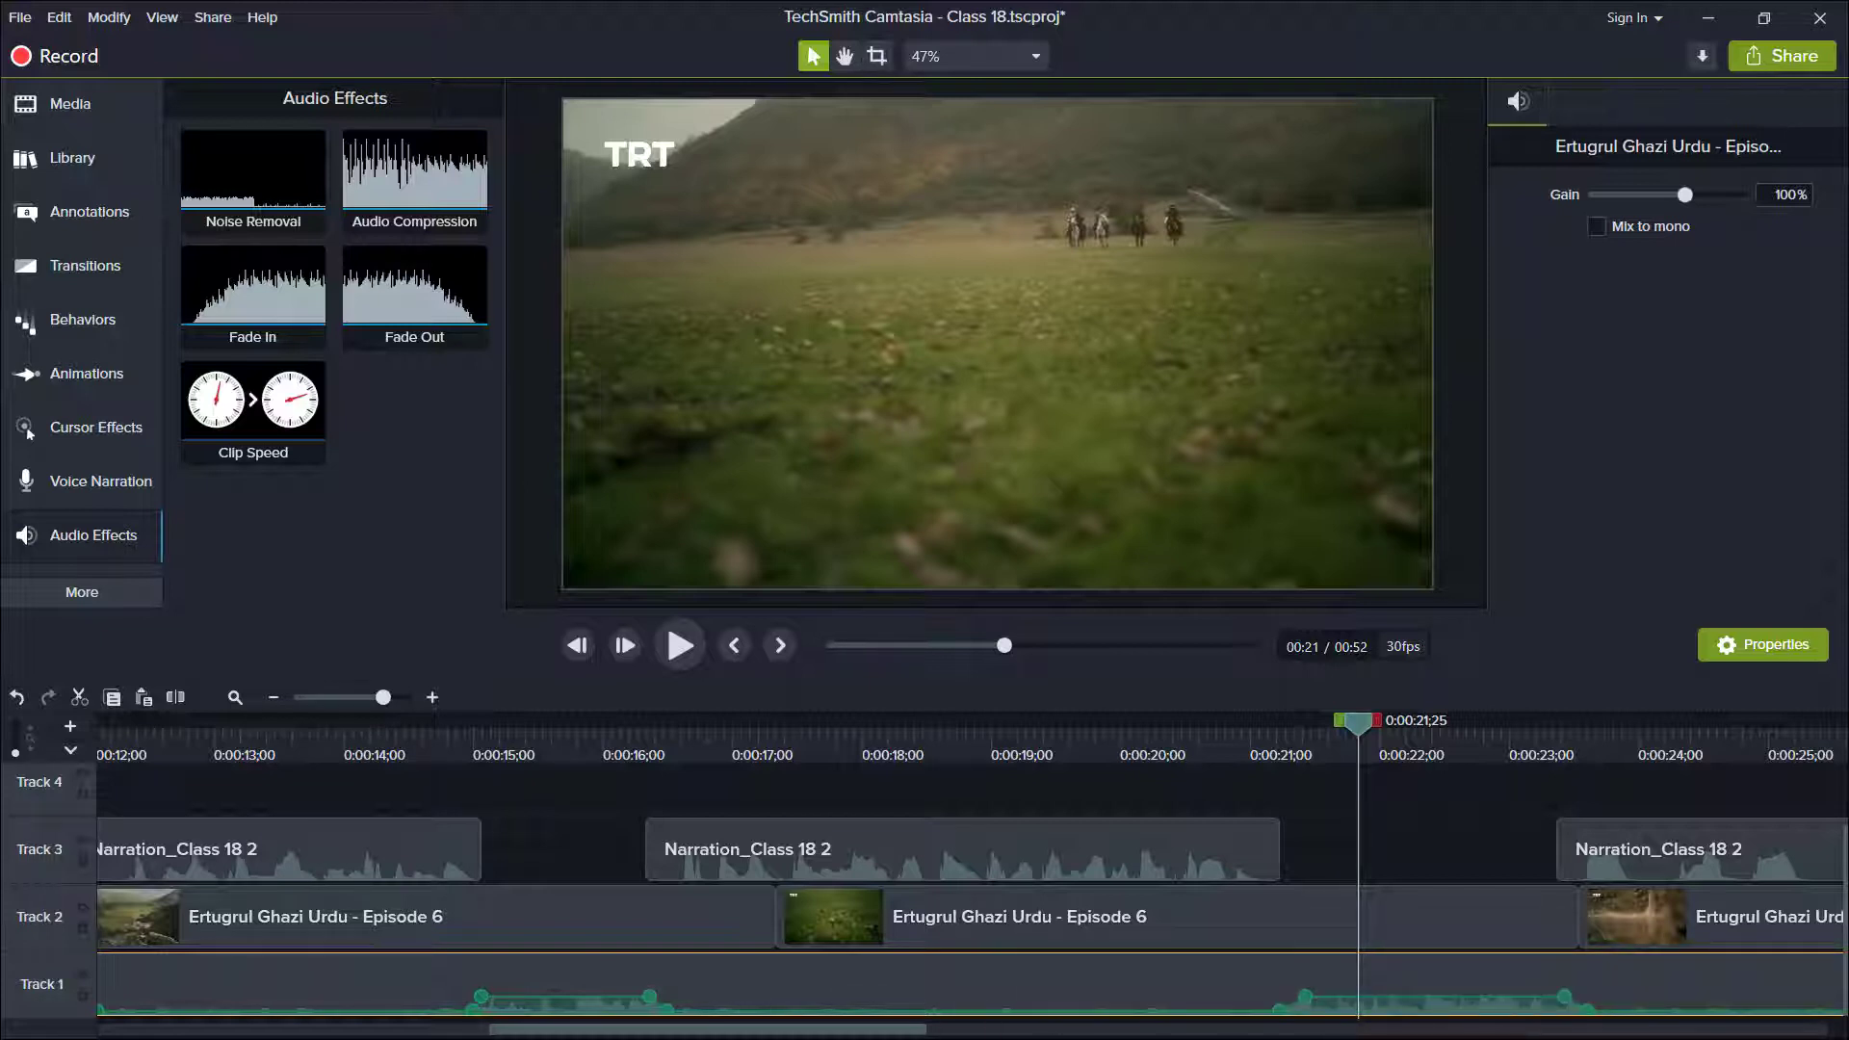
Play back the timeline from about 0:00:23 to check the narration against the music.
left_click_drag(836, 1035, 1028, 1035)
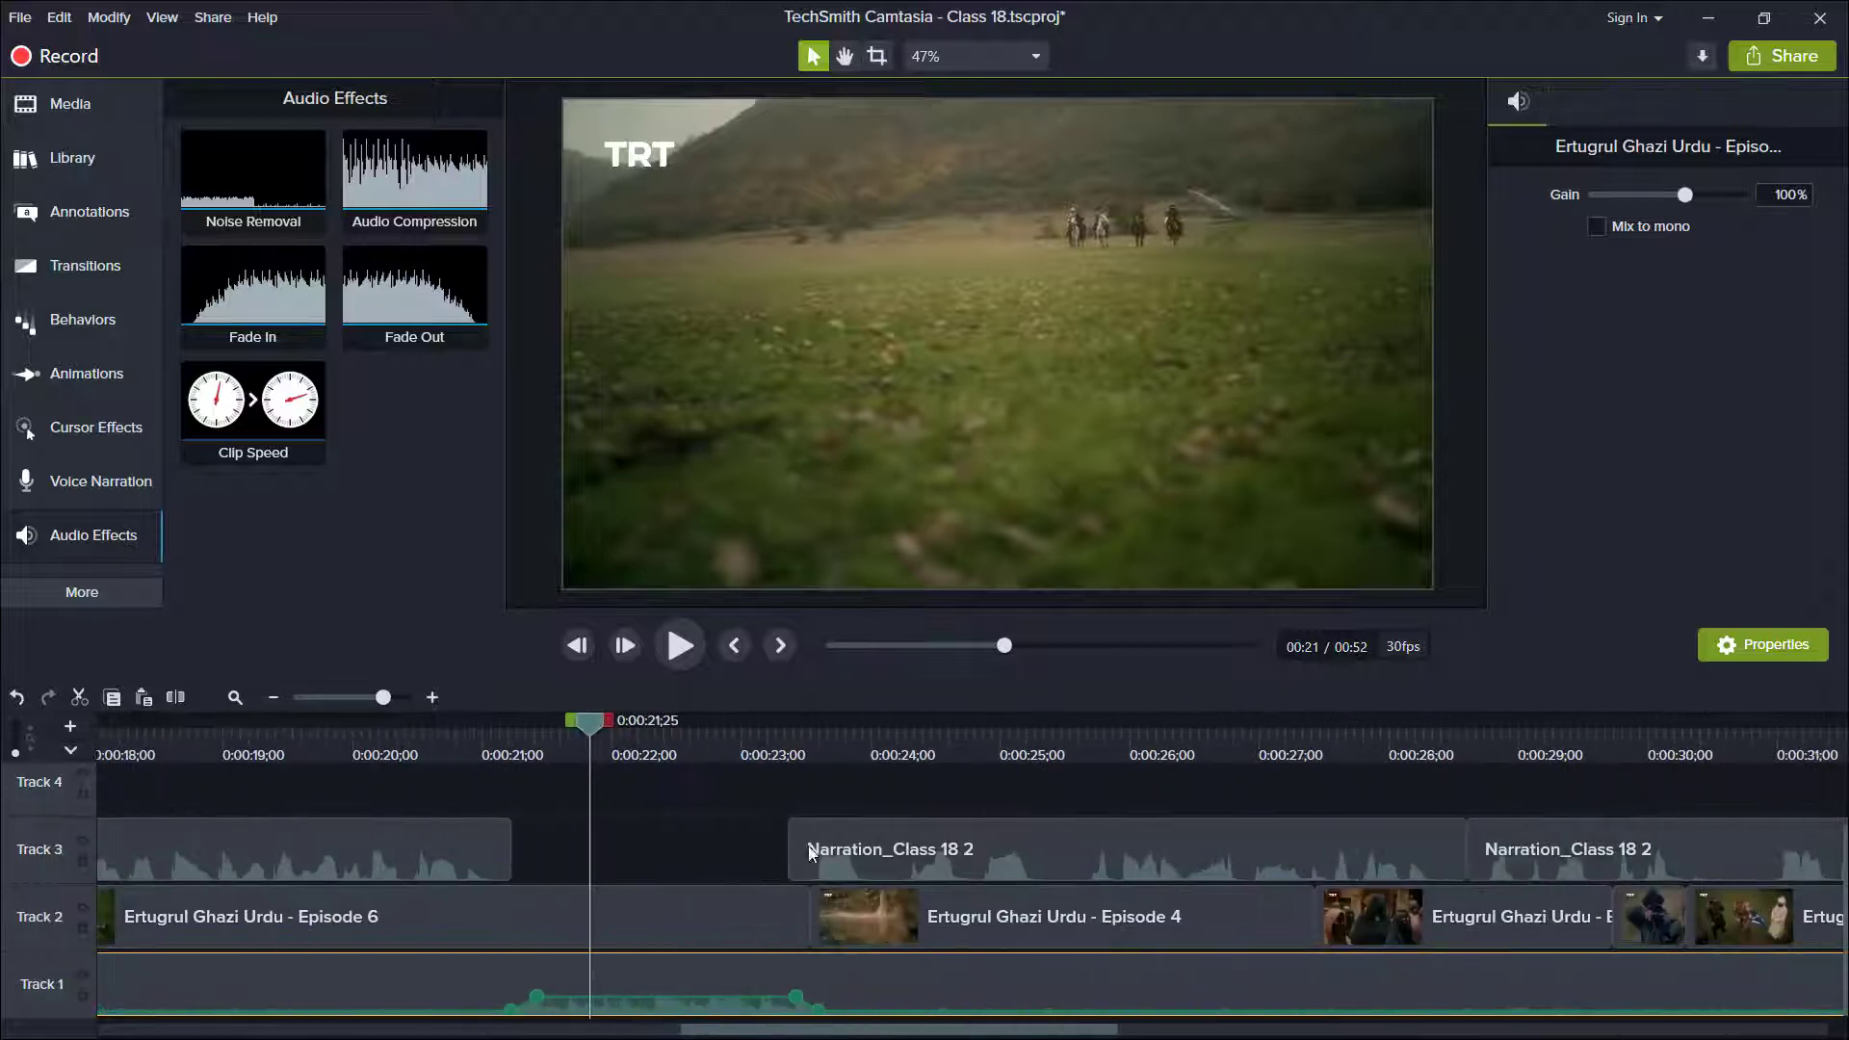
left_click(779, 747)
key("space")
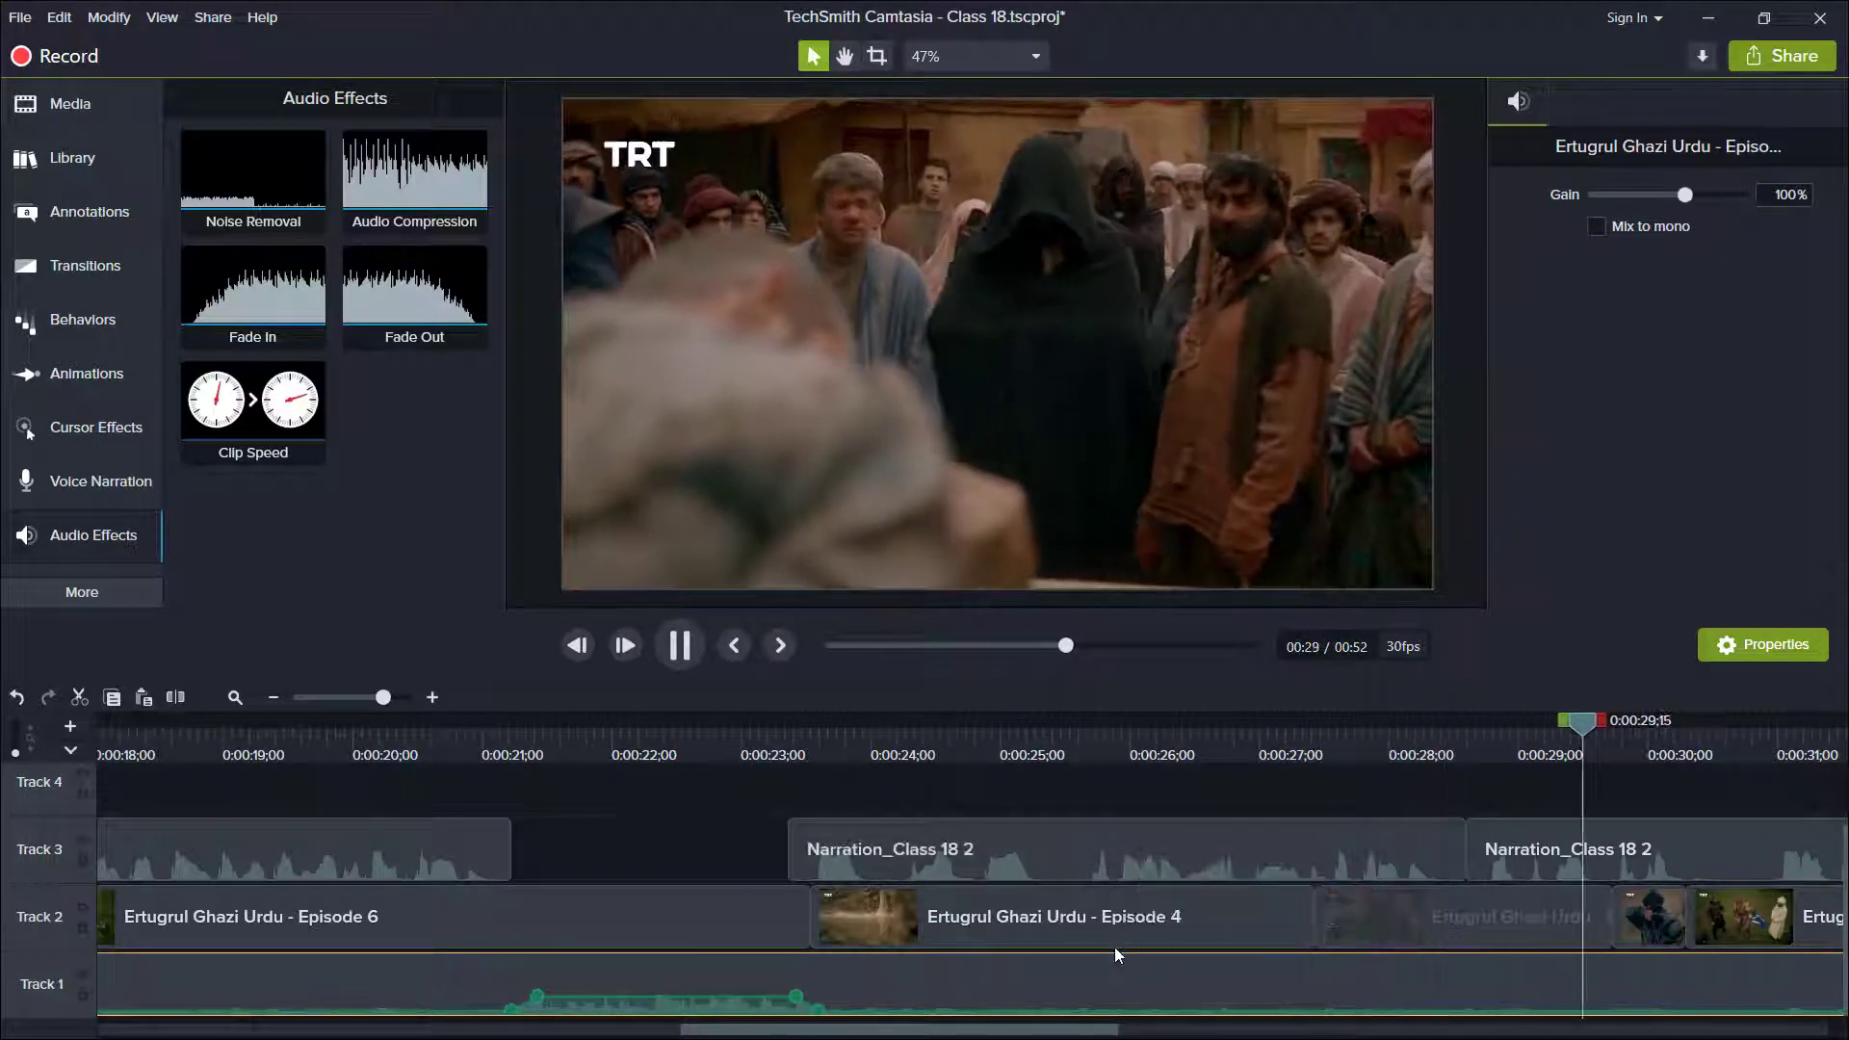
key("space")
left_click_drag(1001, 1033, 1056, 1032)
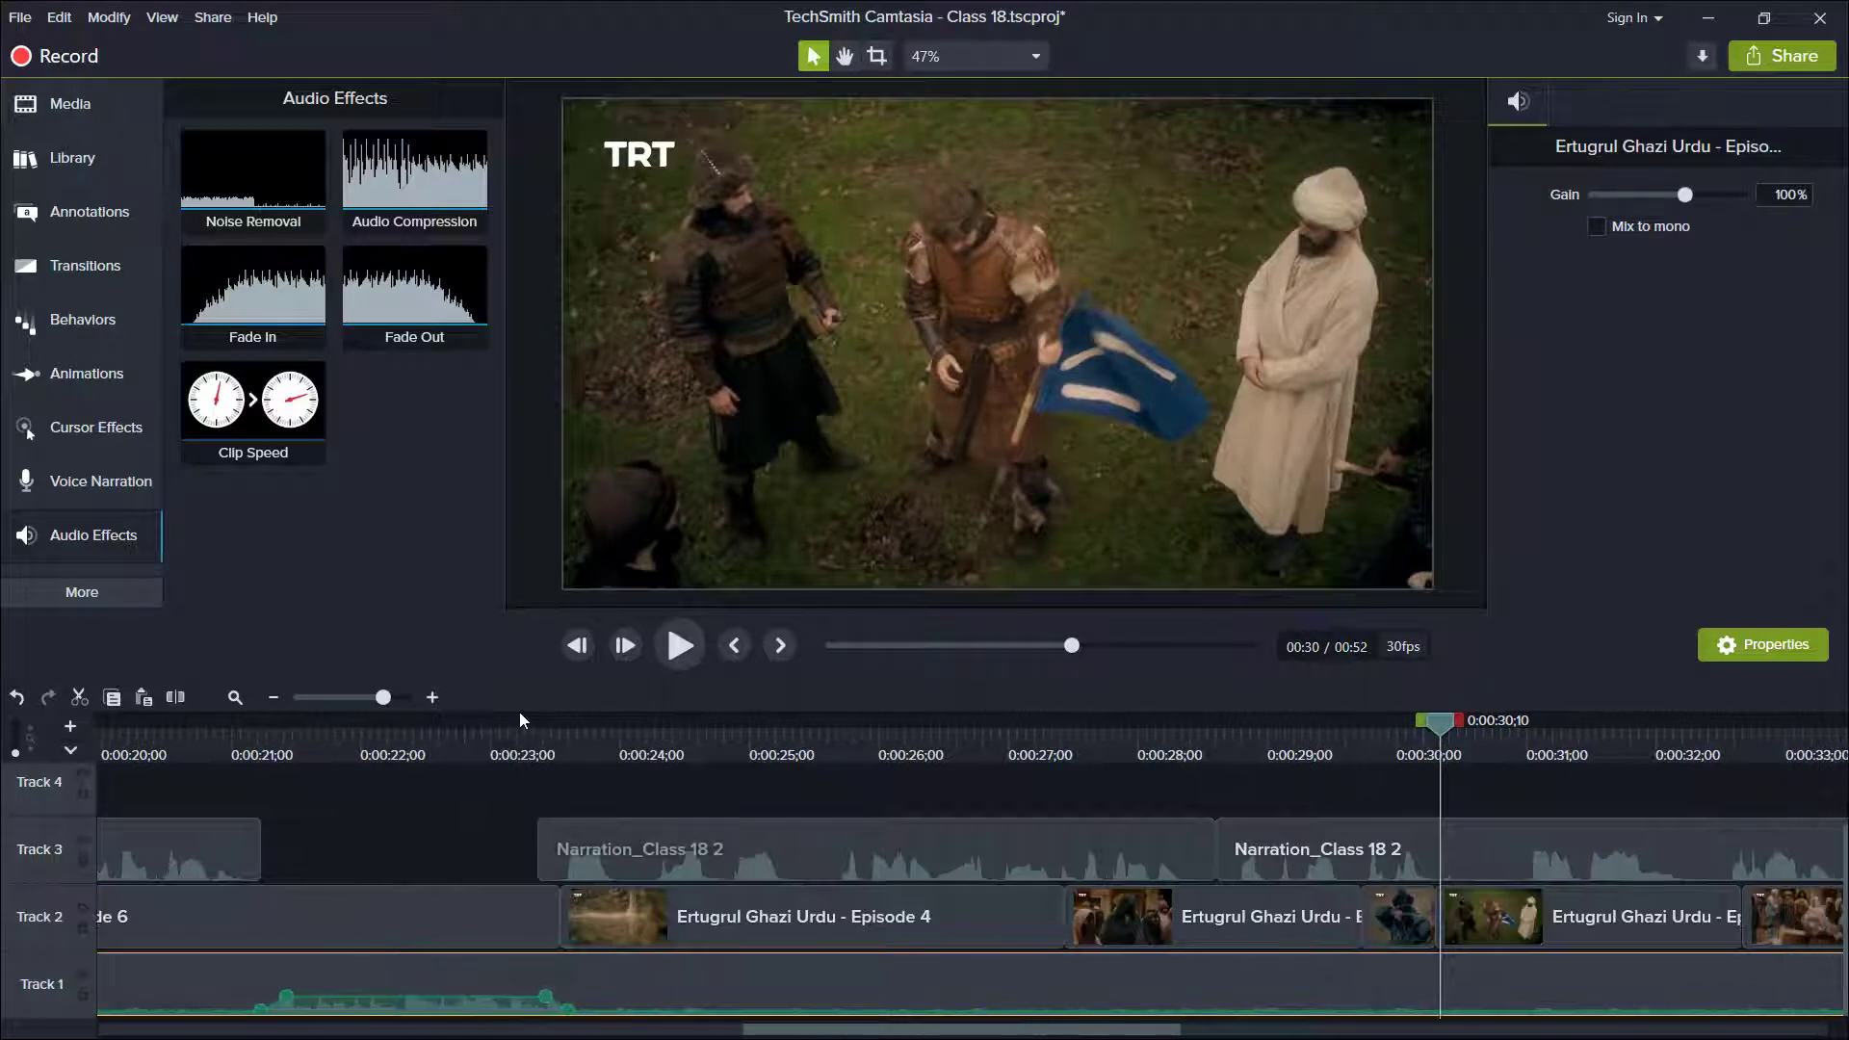
left_click(357, 694)
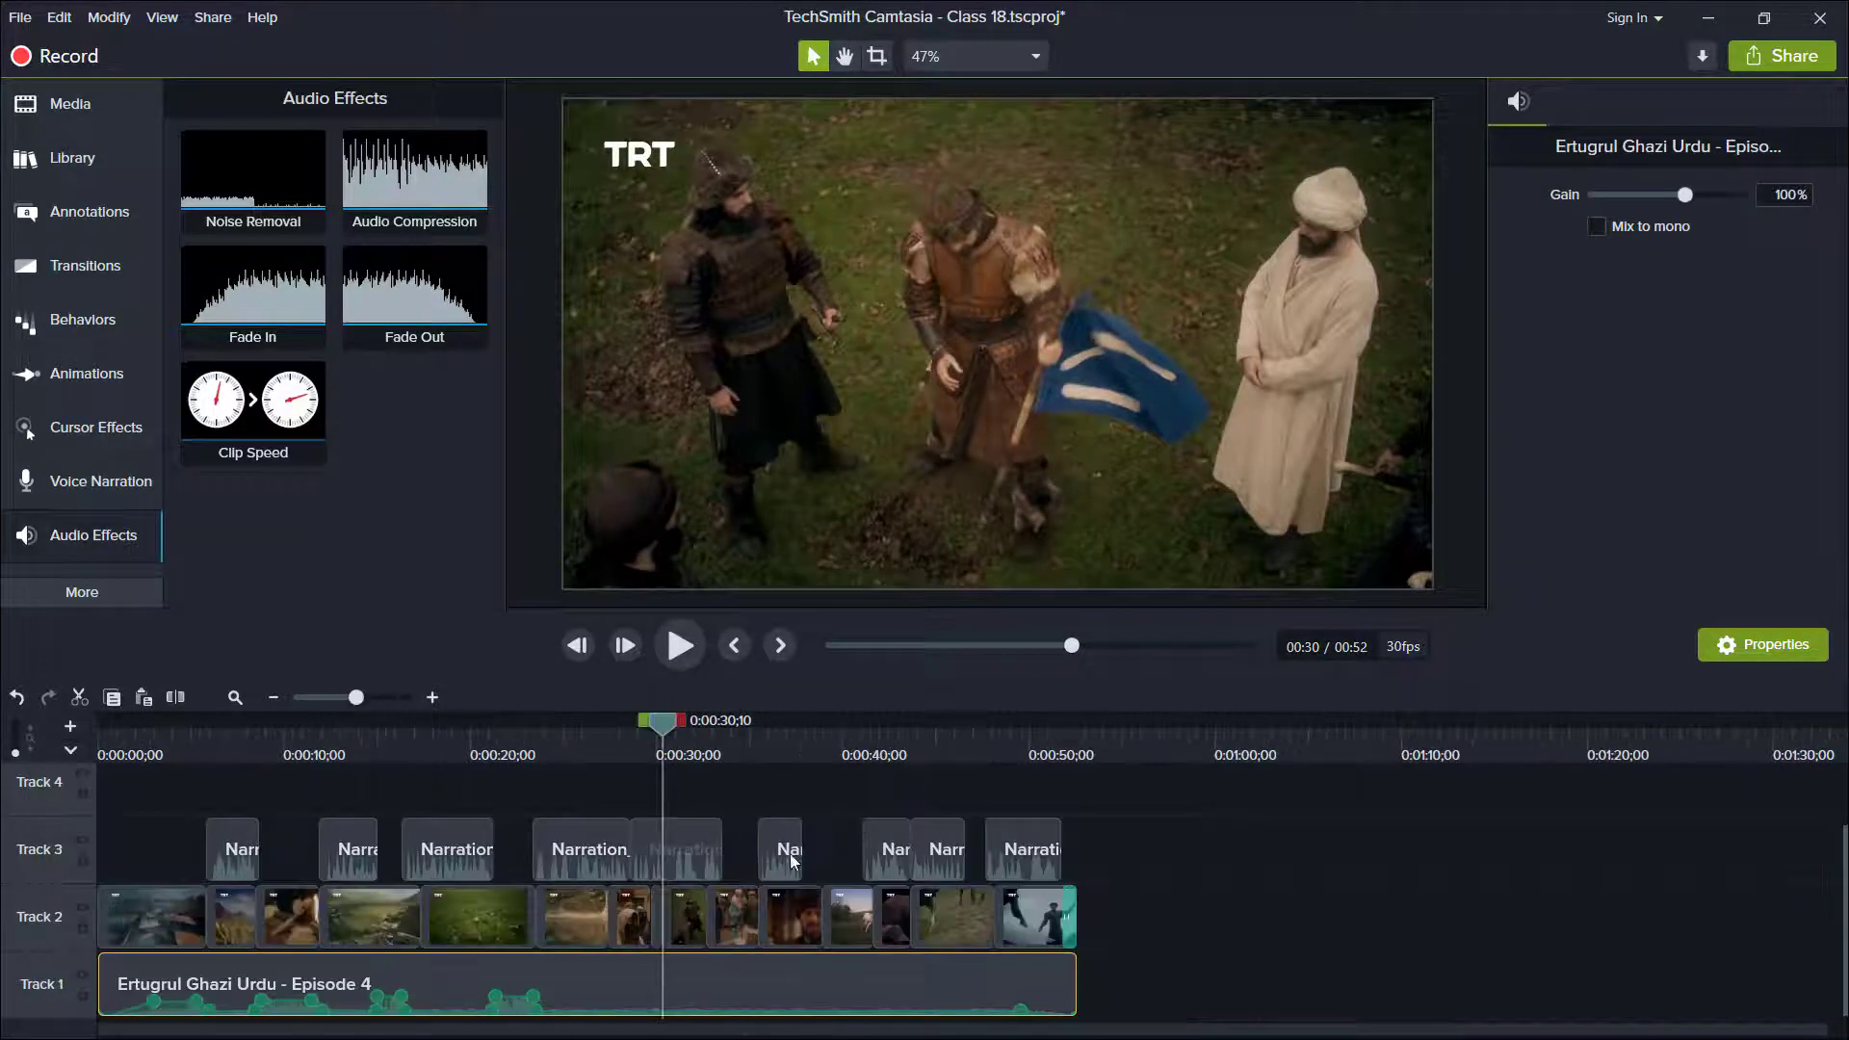
key("space")
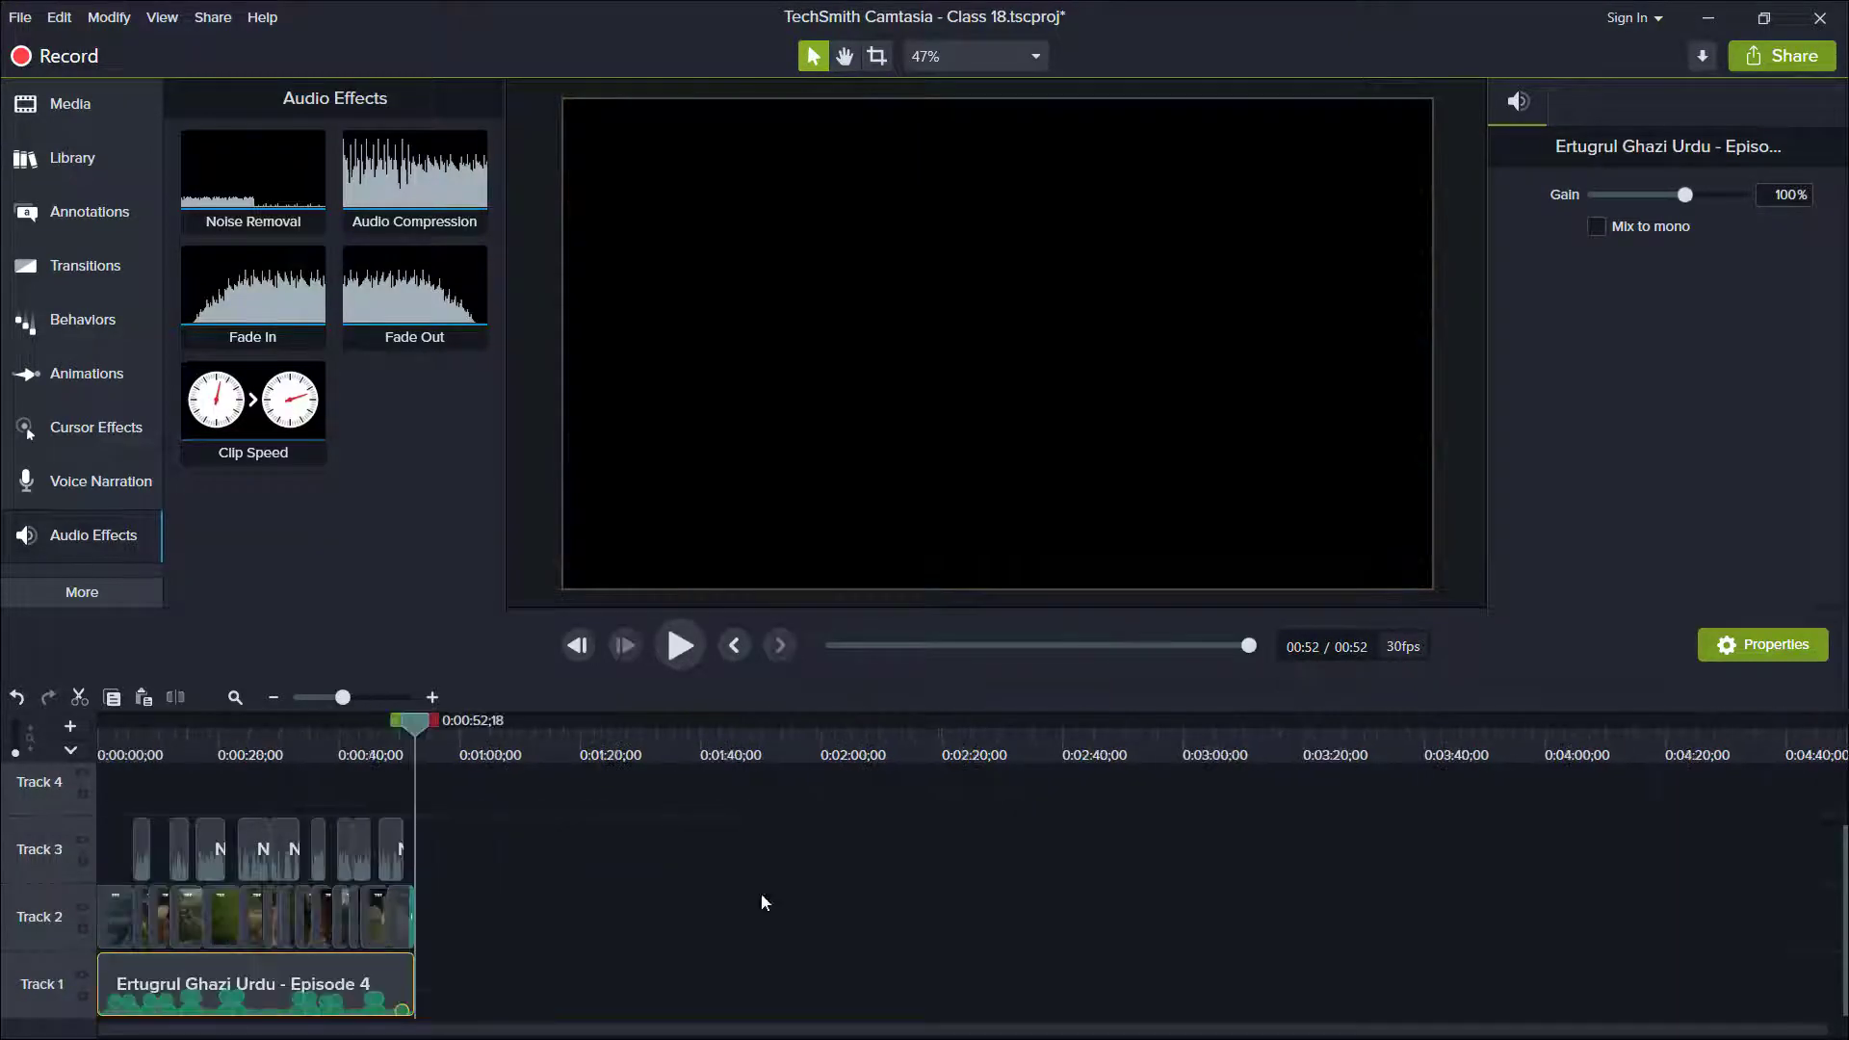
Set the gain of the Track 1 music clip to 0%.
left_click(418, 1007)
left_click(322, 980)
left_click_drag(1686, 196, 1666, 196)
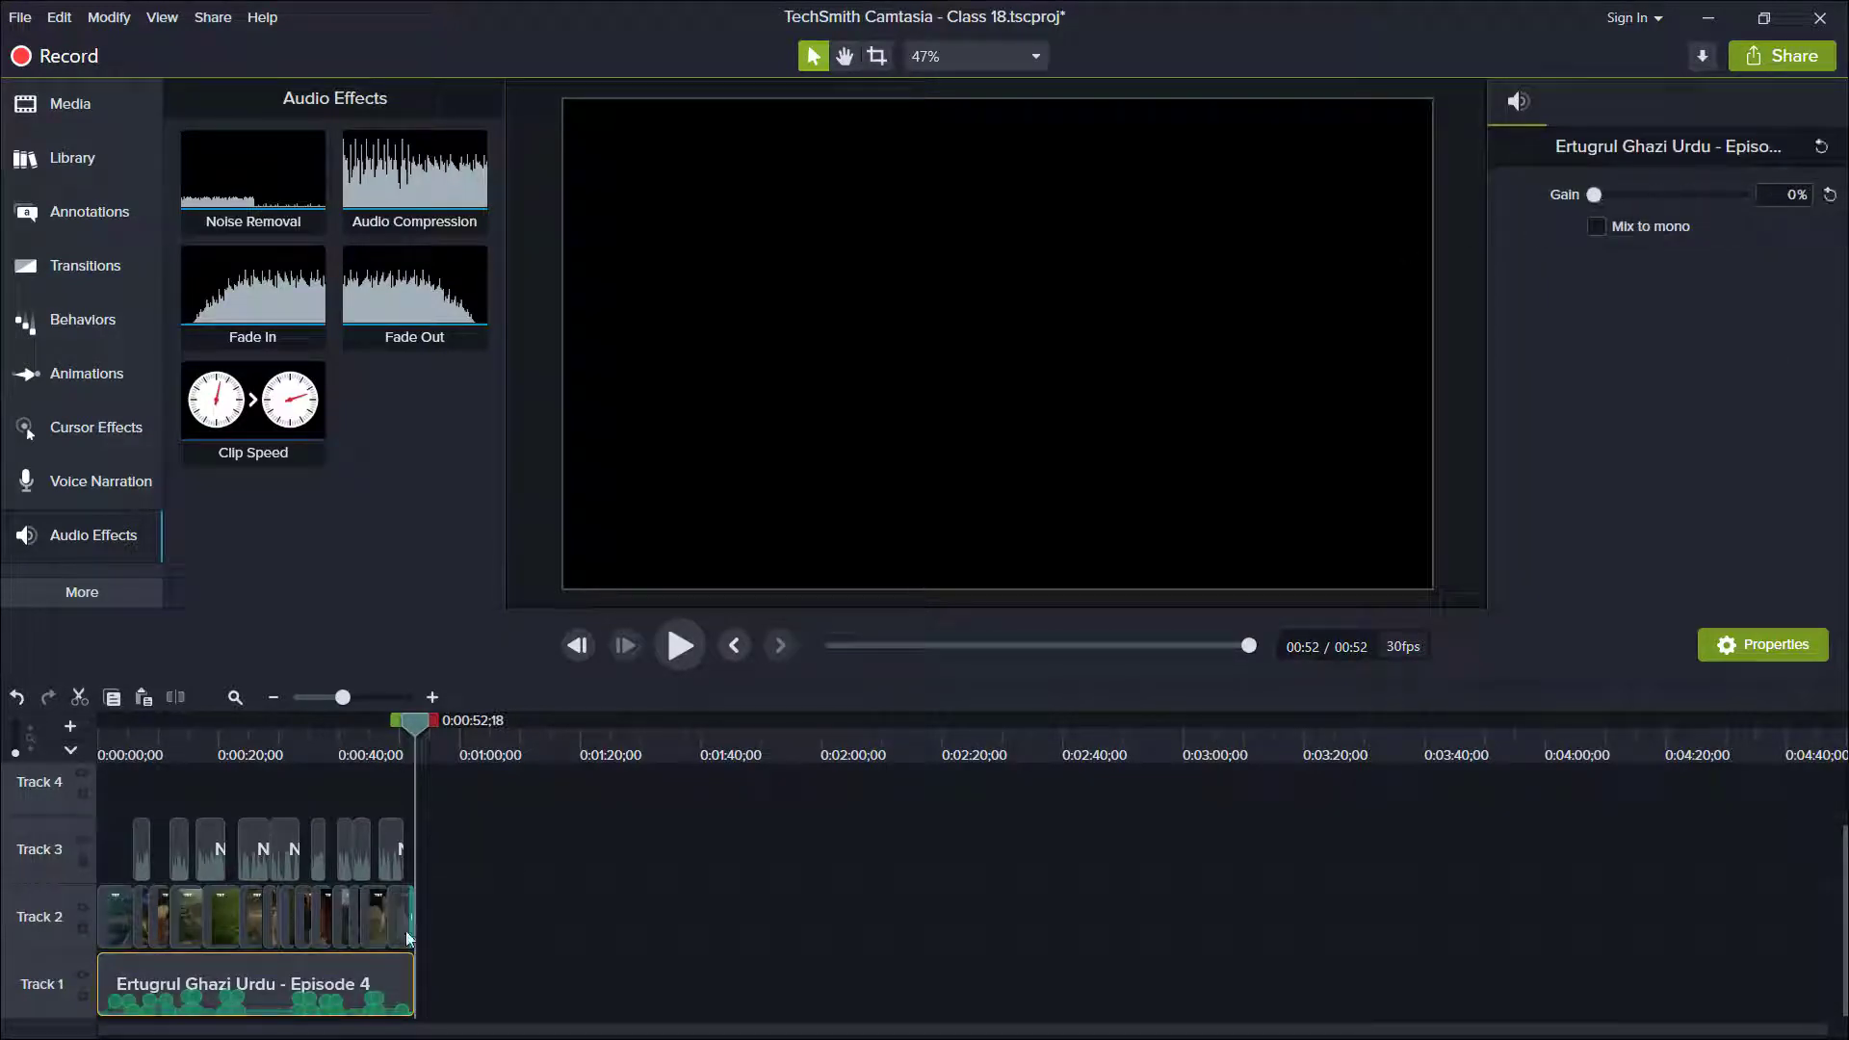
left_click(434, 933)
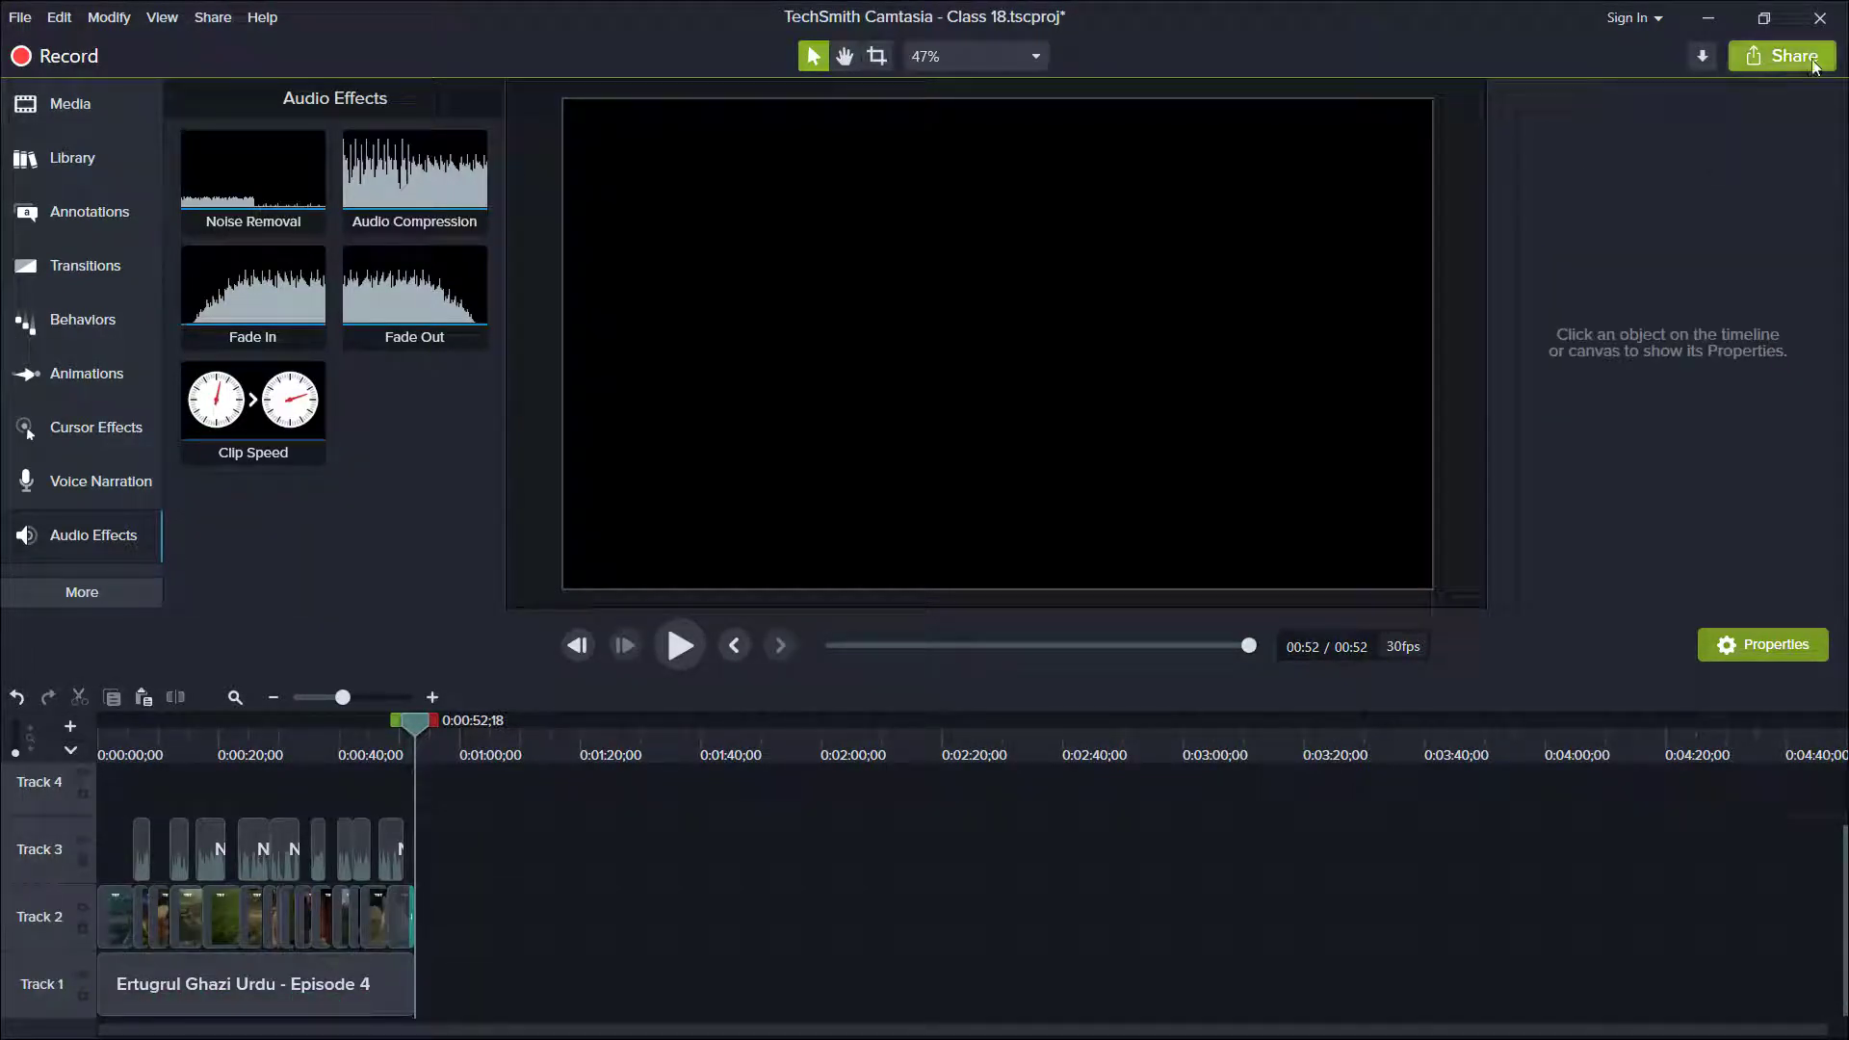
Produce the timeline as an audio-only M4A file named Class 18 Audio with a custom production.
left_click(1782, 56)
mouse_move(1755, 388)
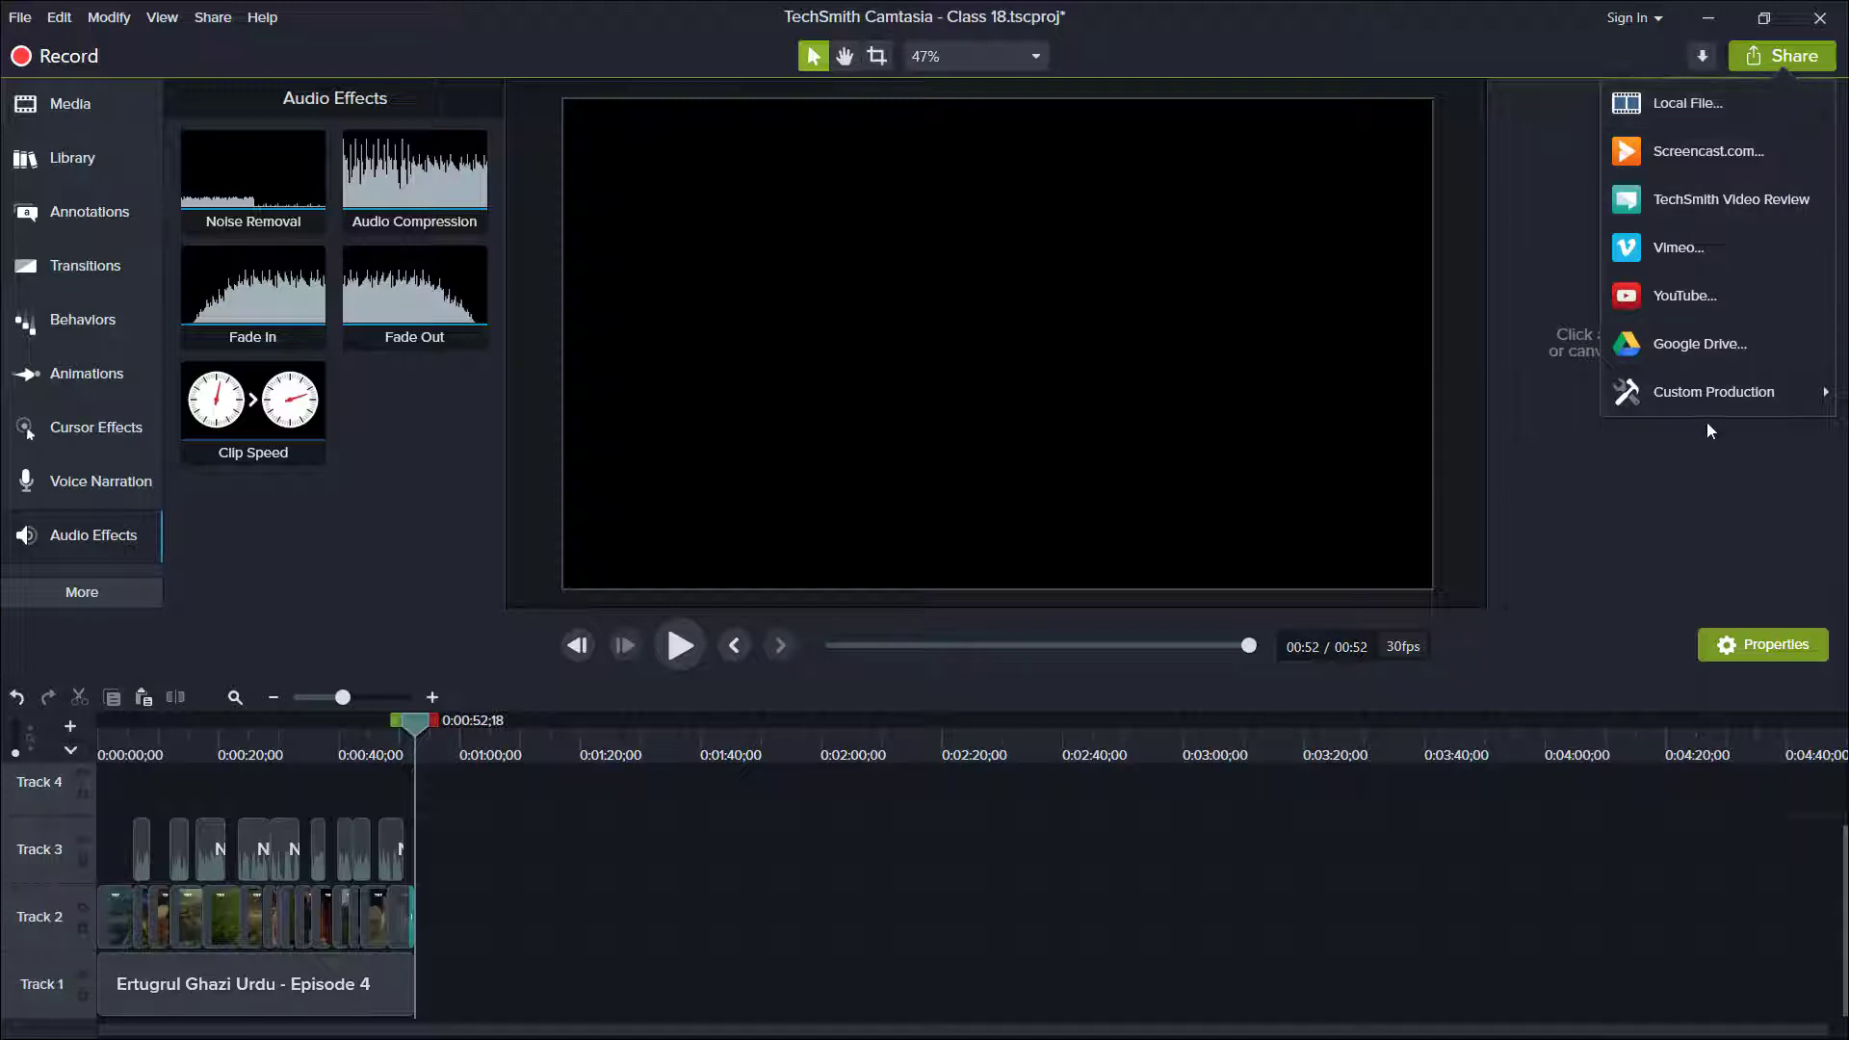
left_click(1503, 402)
left_click(699, 520)
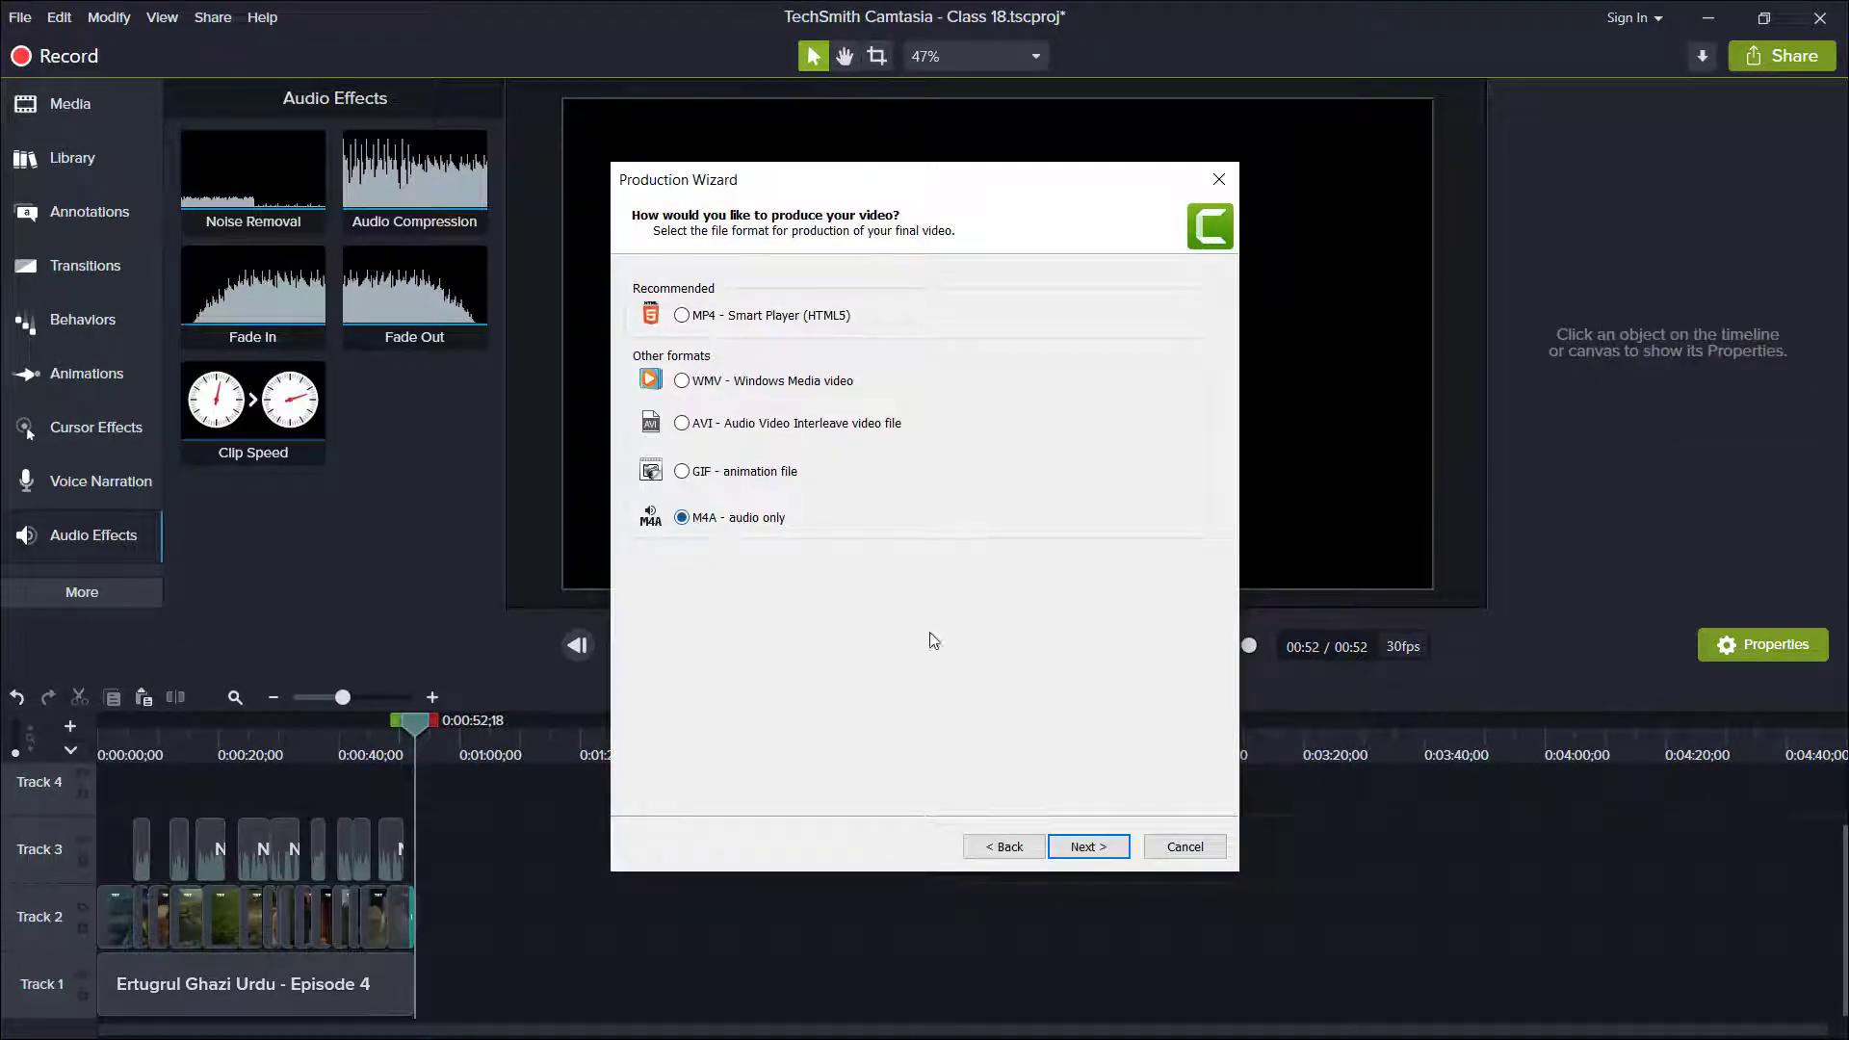
left_click(1088, 848)
left_click(1088, 847)
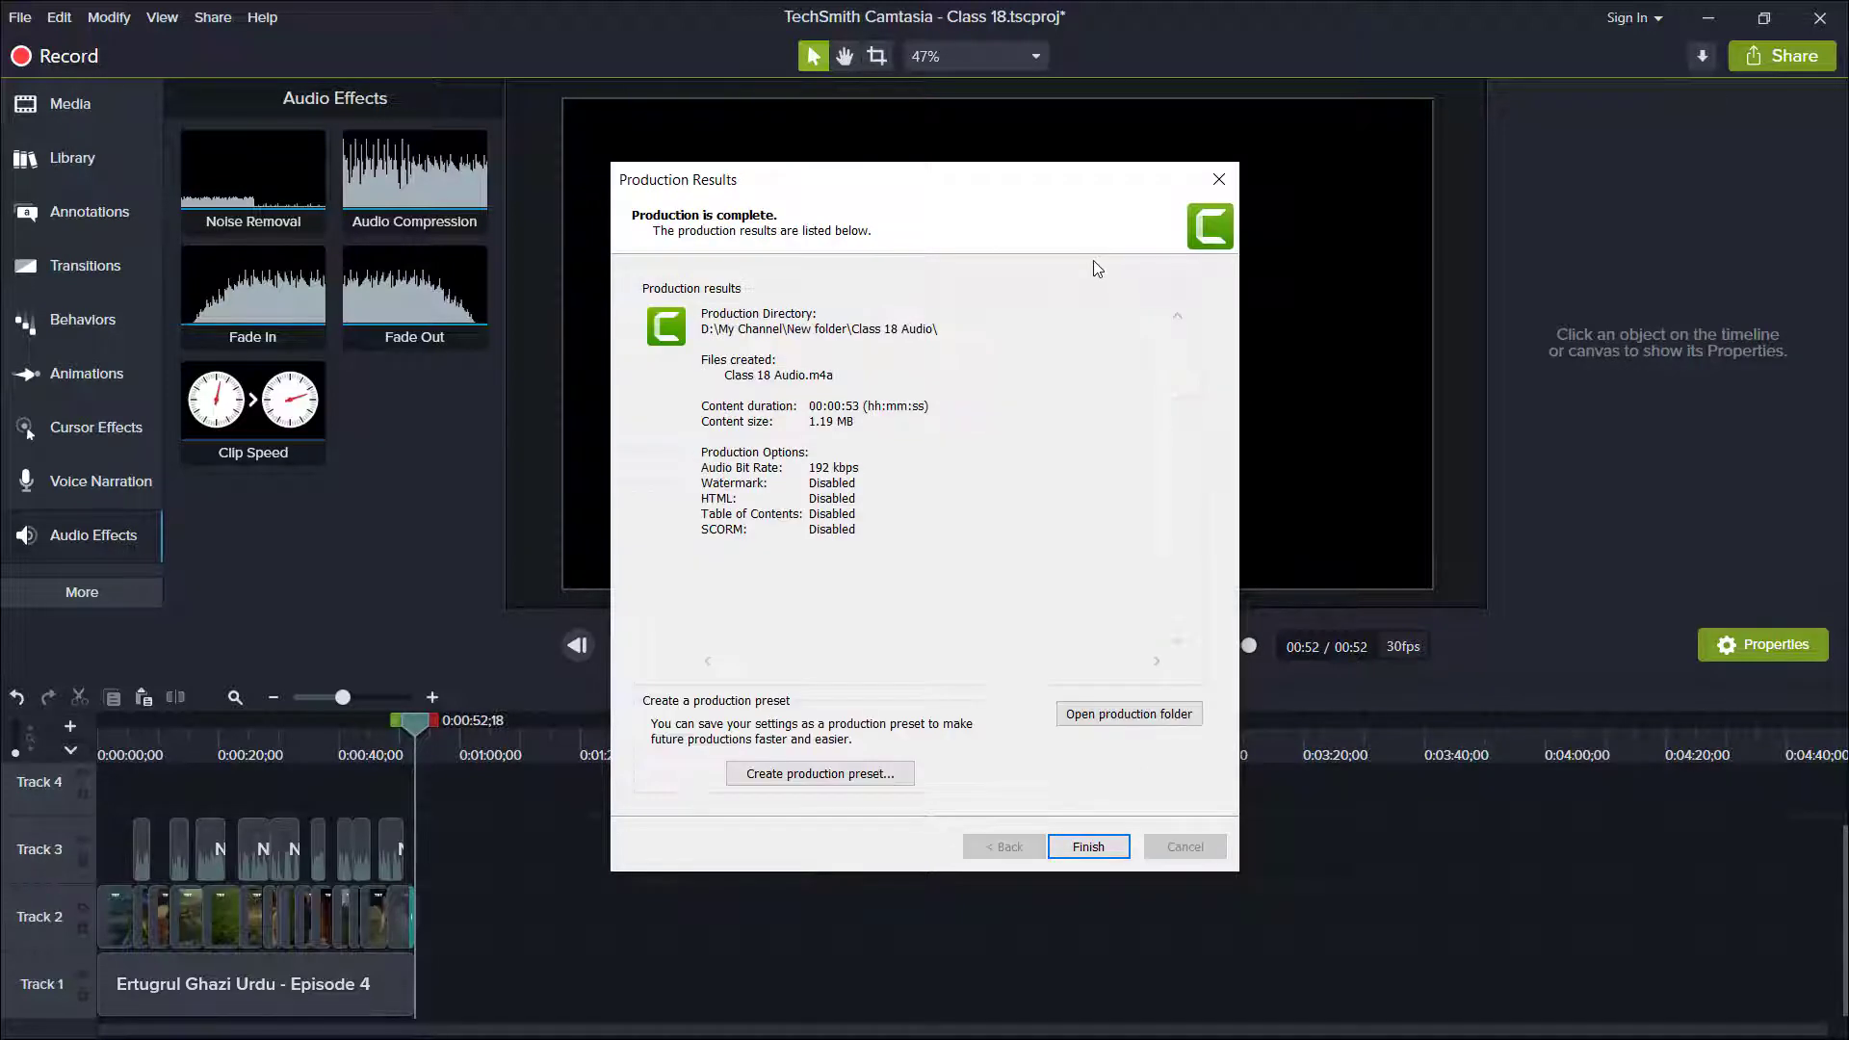
left_click(1088, 847)
Switch to Adobe Audition and import Class 18 Audio.m4a from the Class 18 Audio folder inside D:\My Channel\New folder.
left_click(1709, 18)
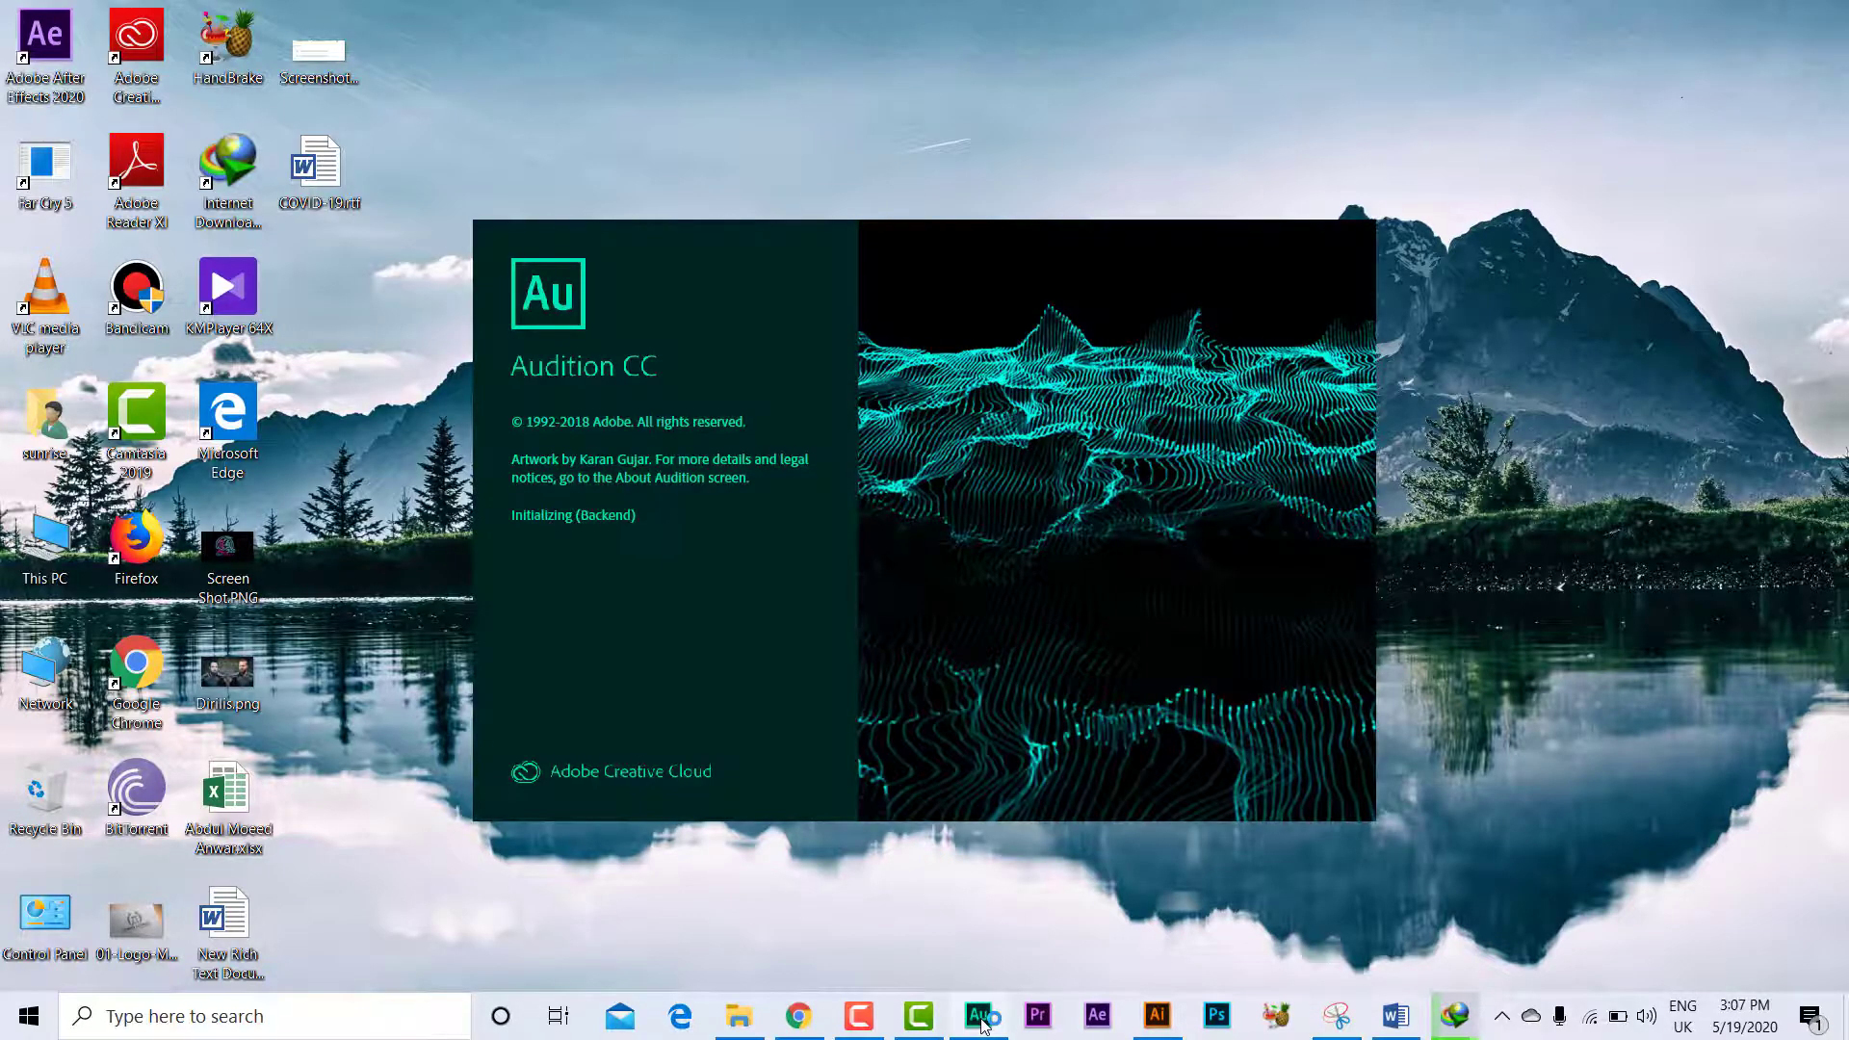
right_click(252, 284)
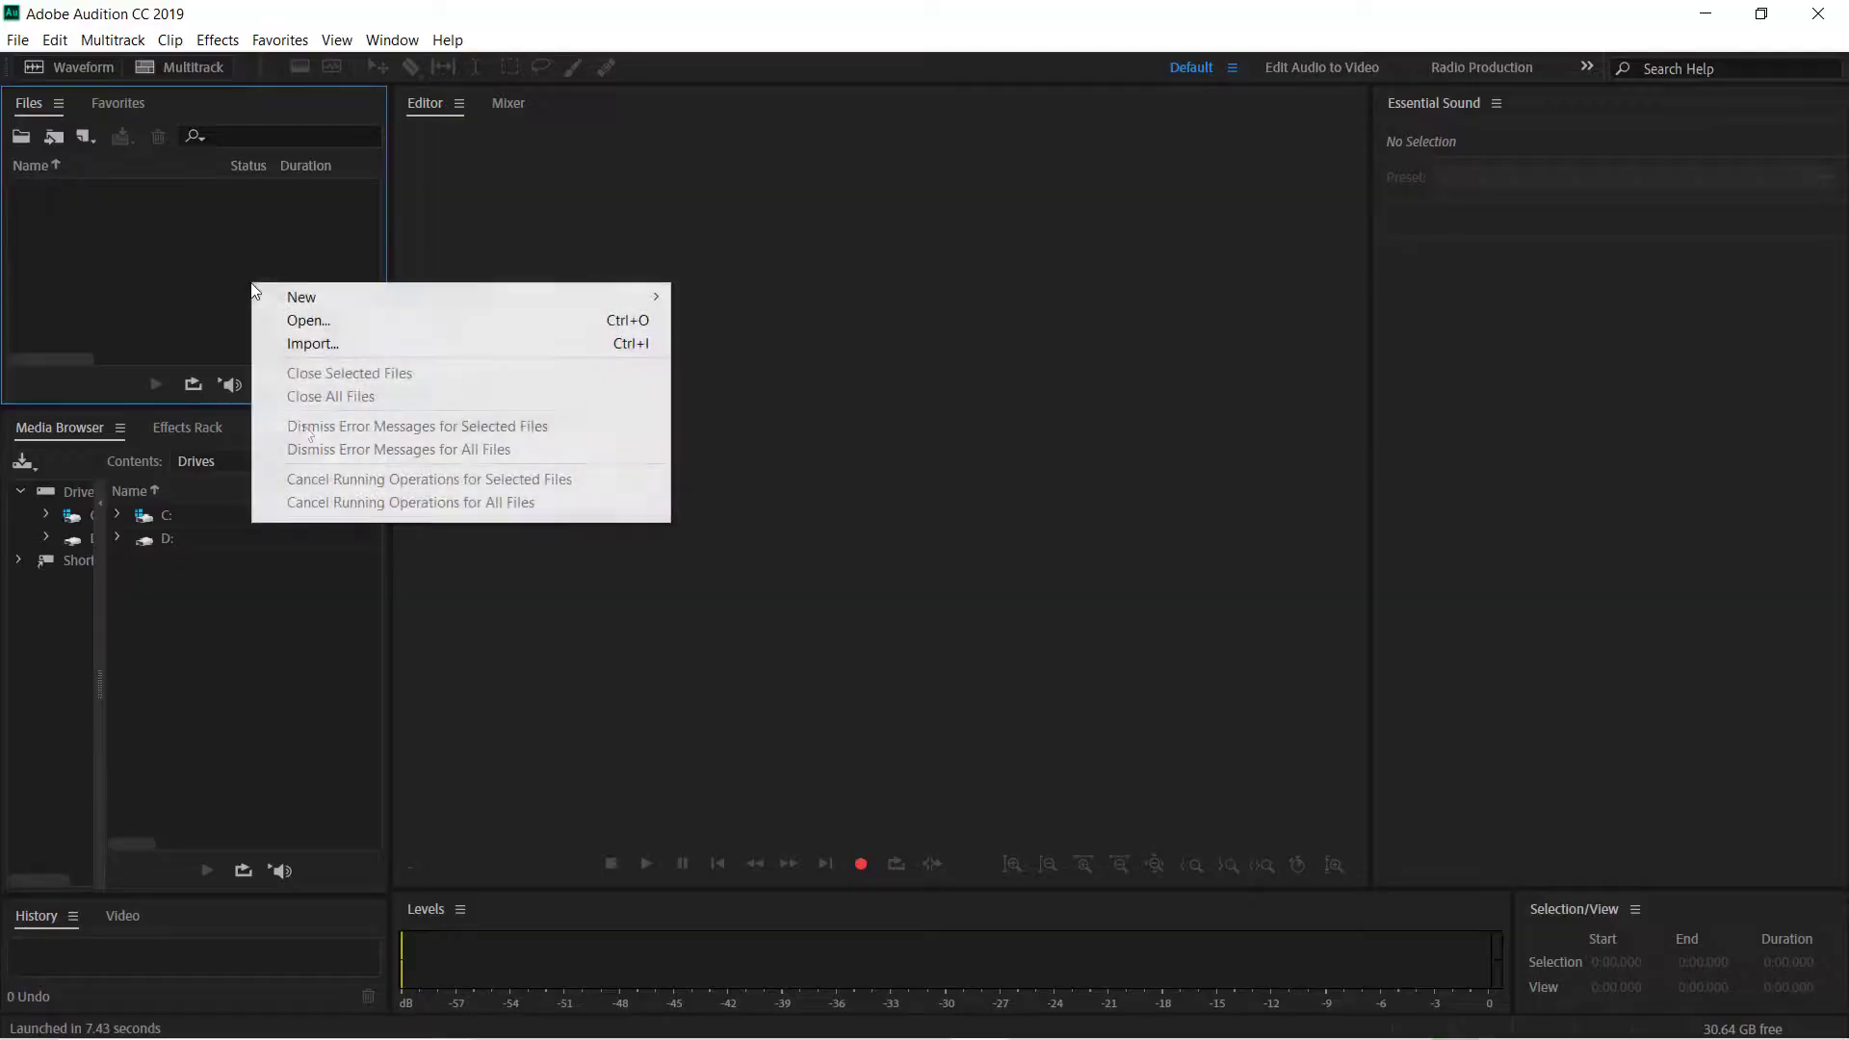
left_click(333, 346)
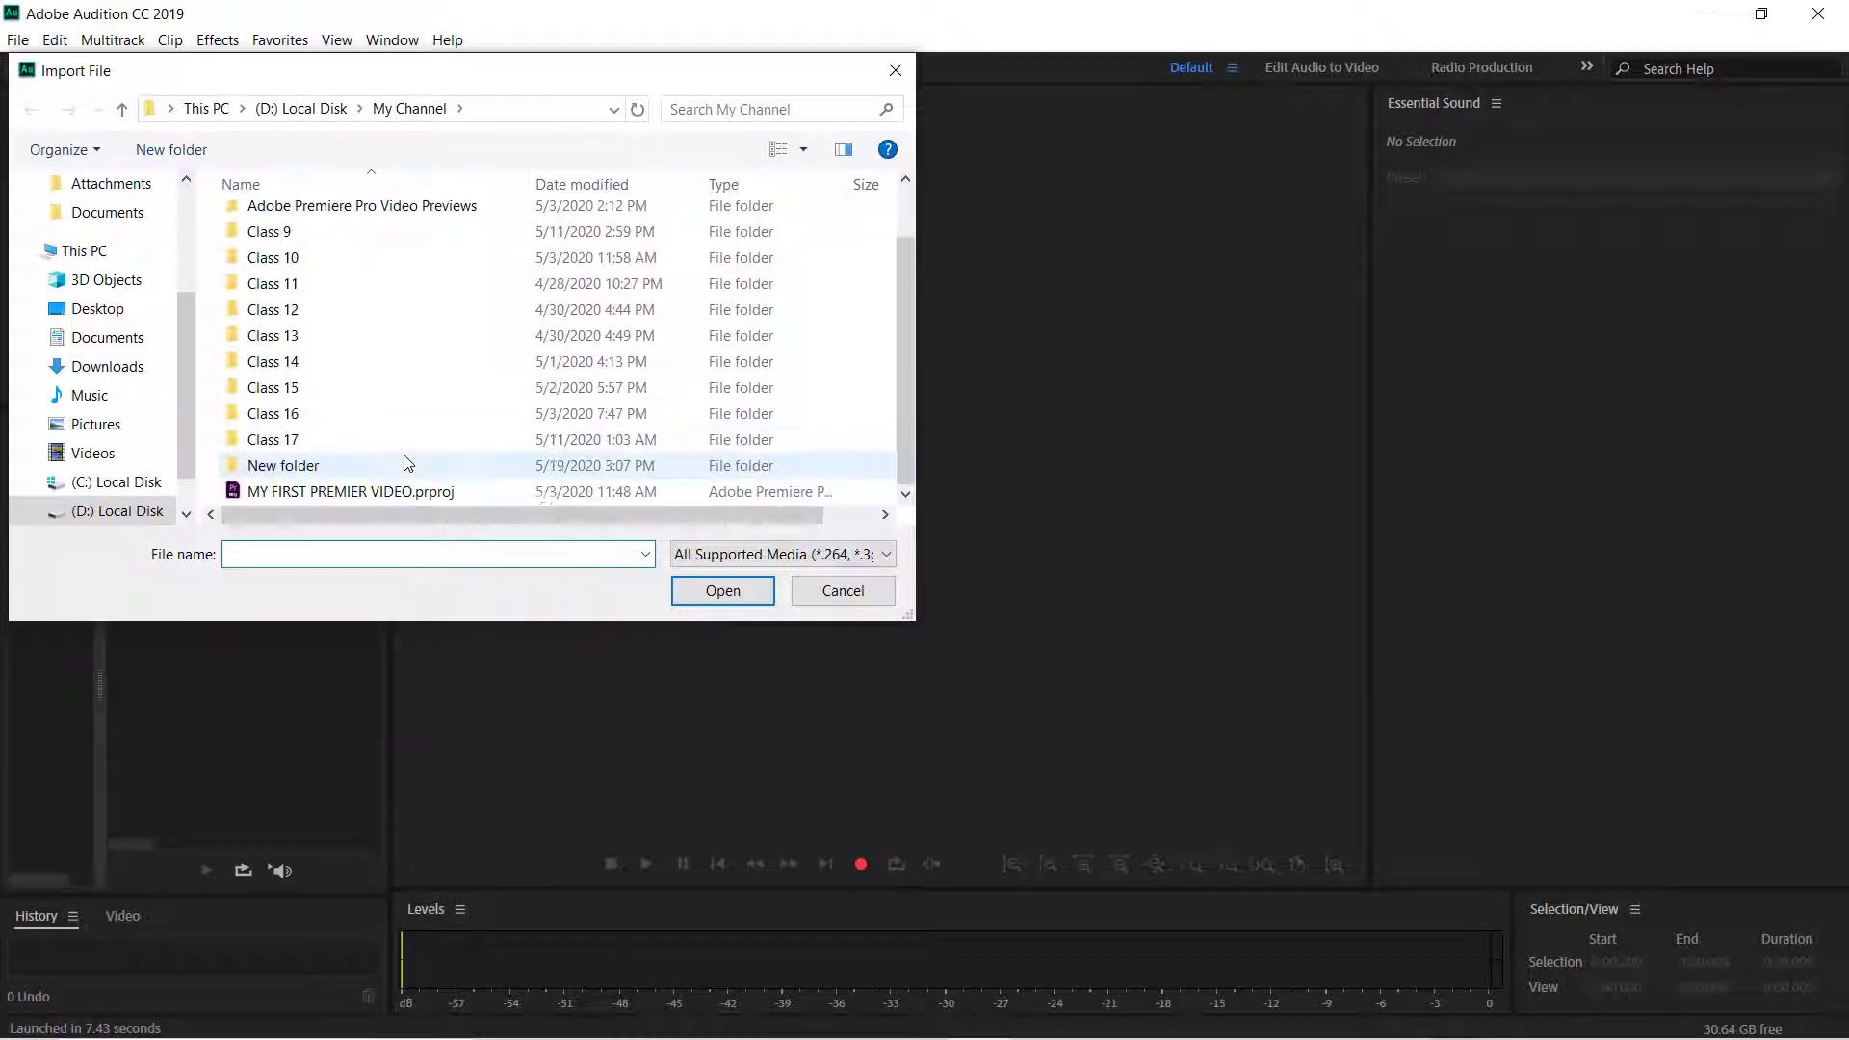
double_click(343, 471)
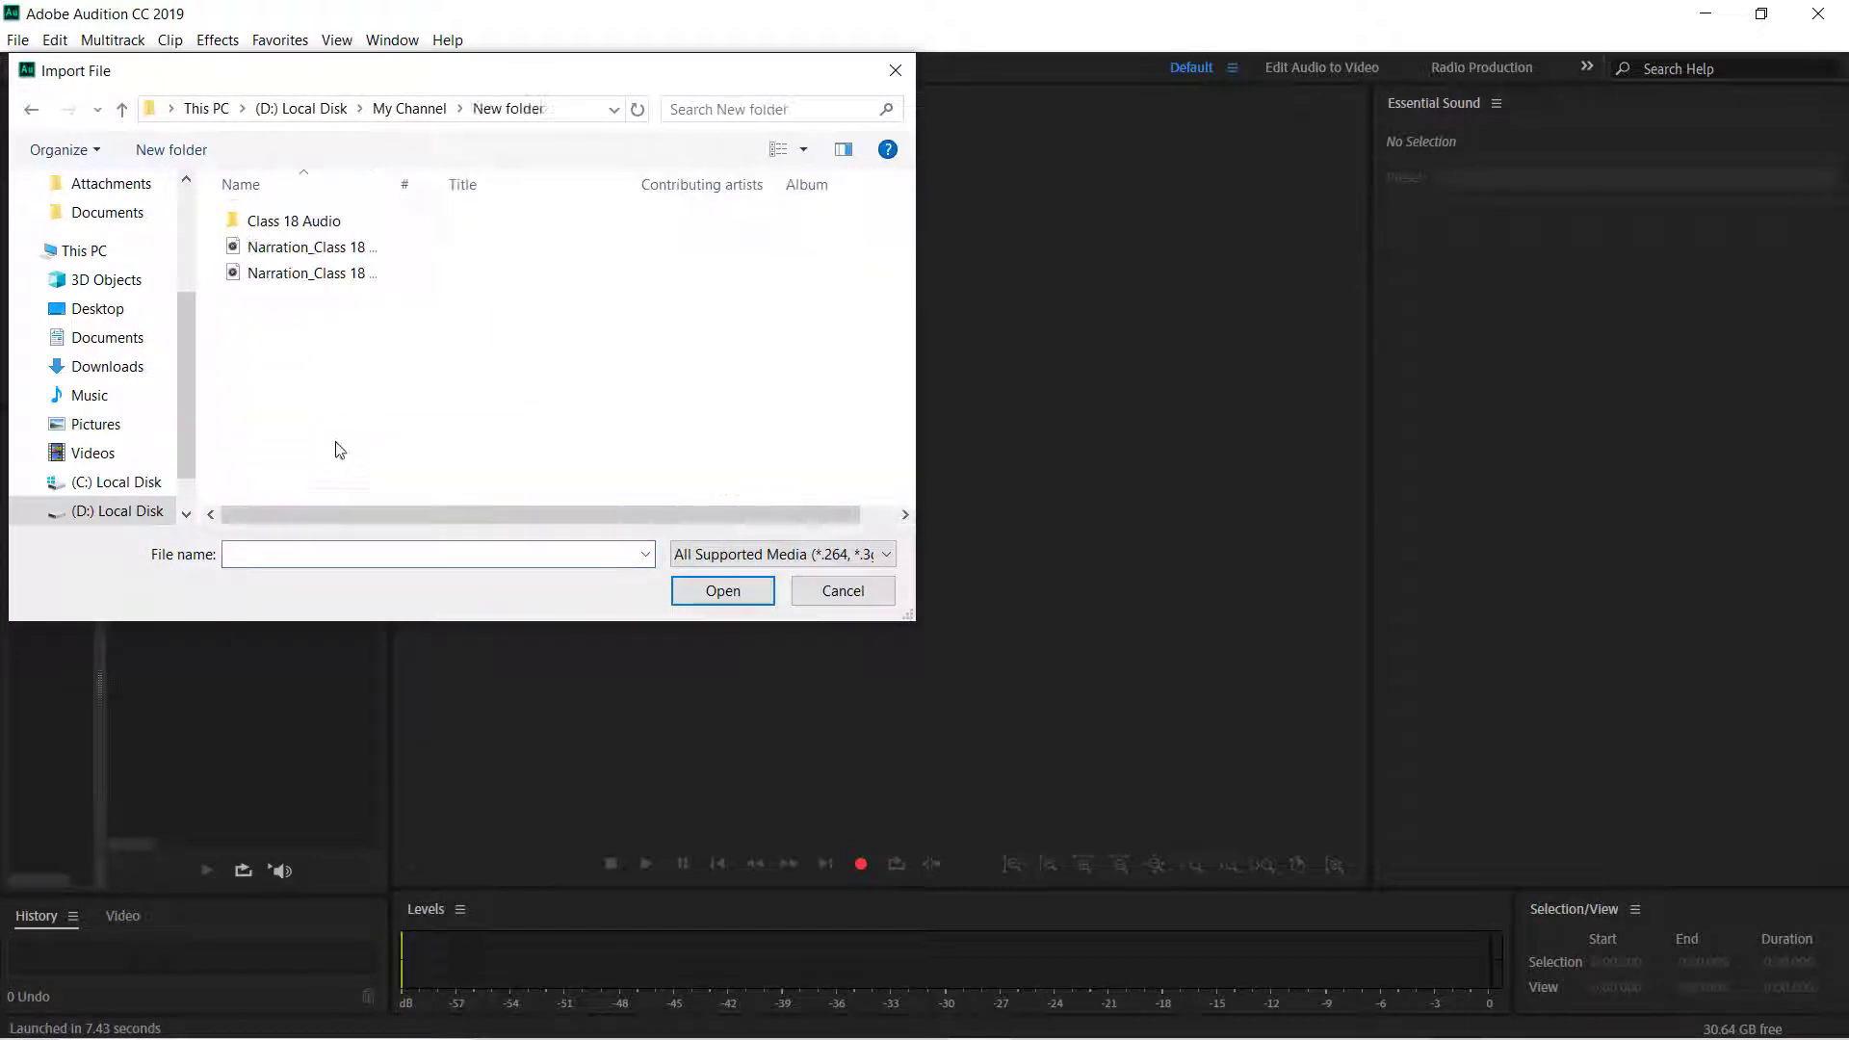
left_click(334, 232)
double_click(317, 234)
double_click(310, 235)
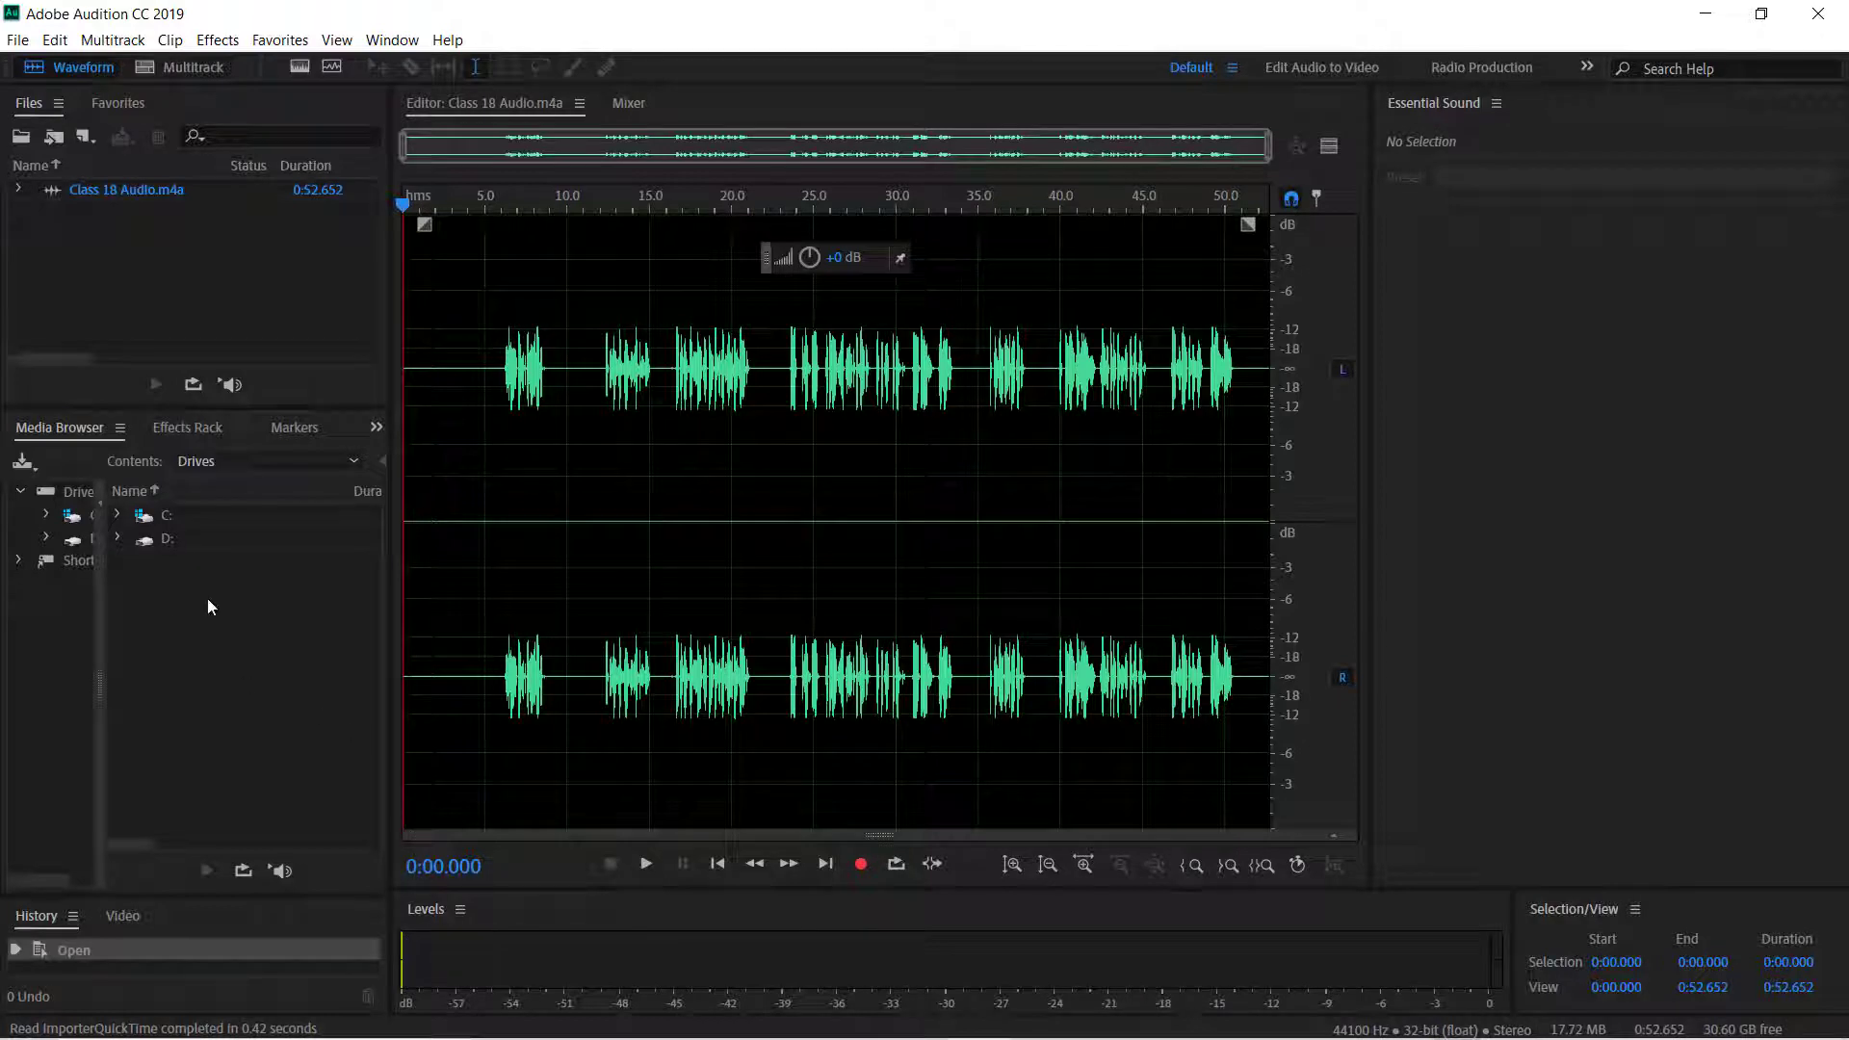
Normalize the whole waveform to -0.1 dB and apply Adaptive Noise Reduction to it.
left_click(278, 39)
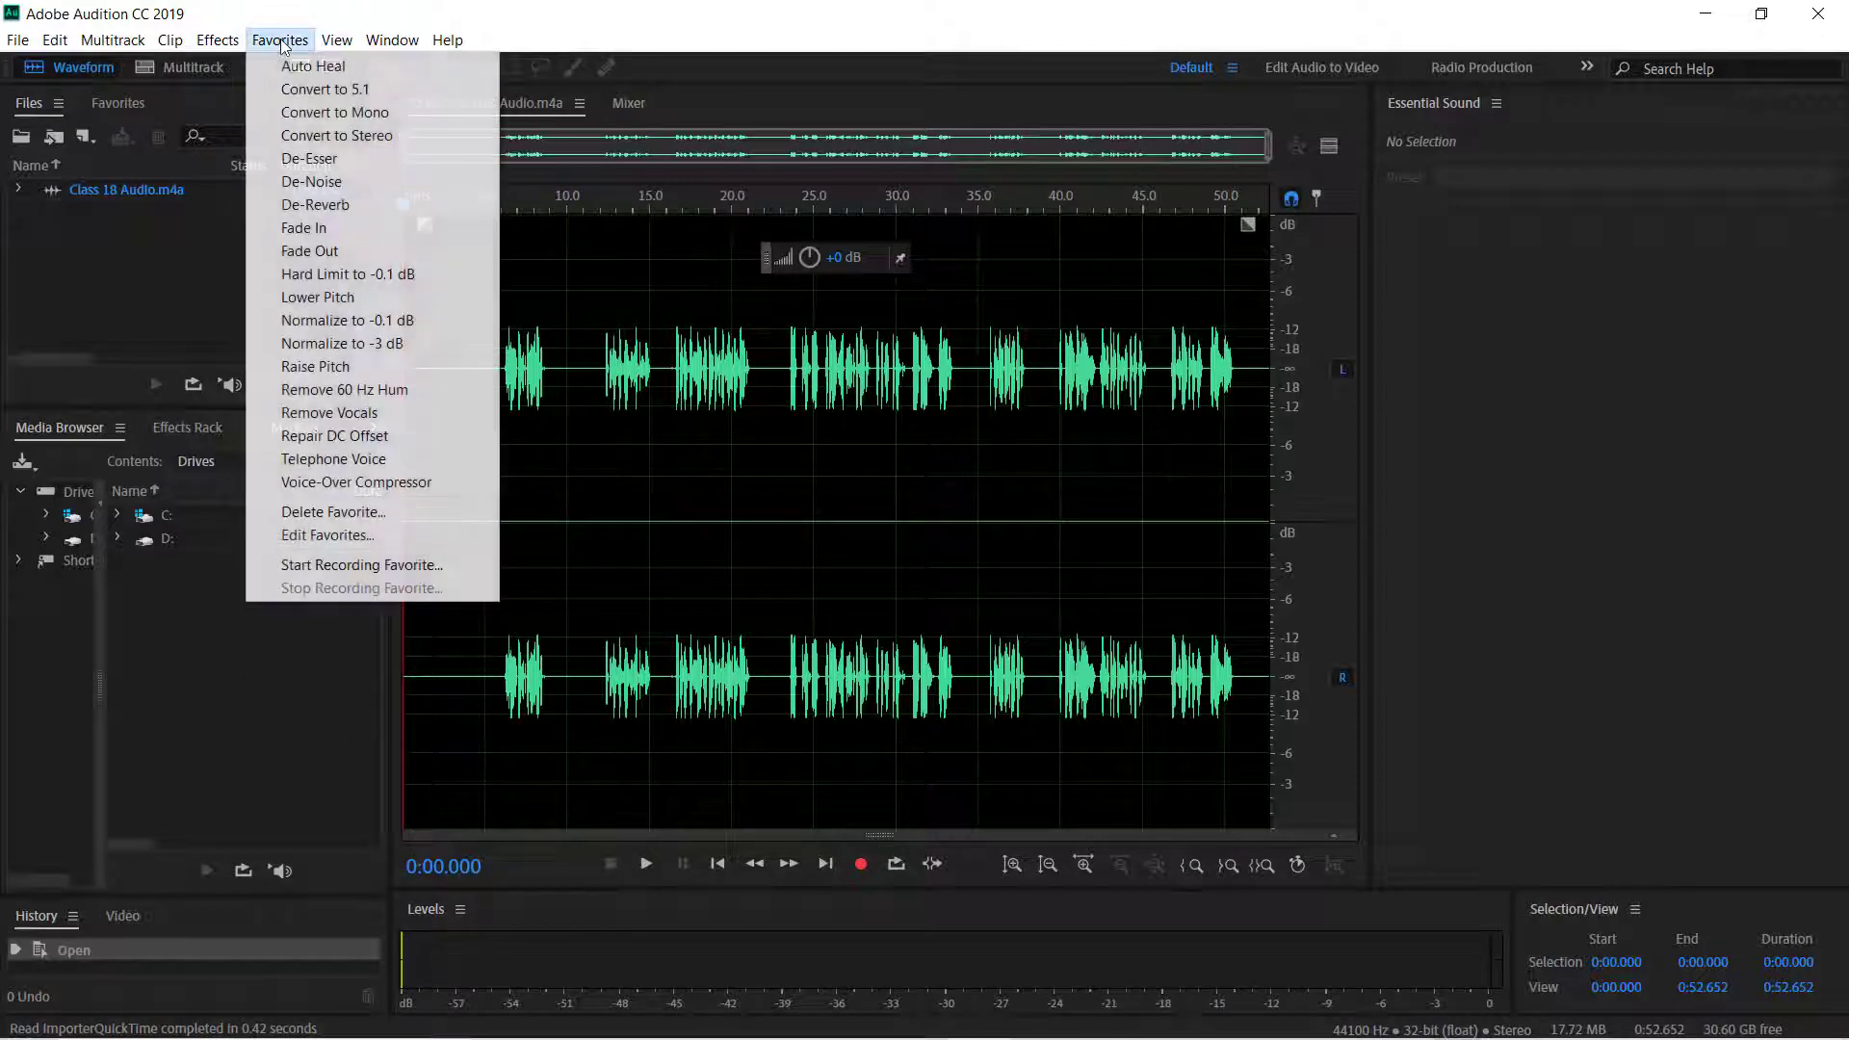
left_click(366, 322)
left_click(218, 40)
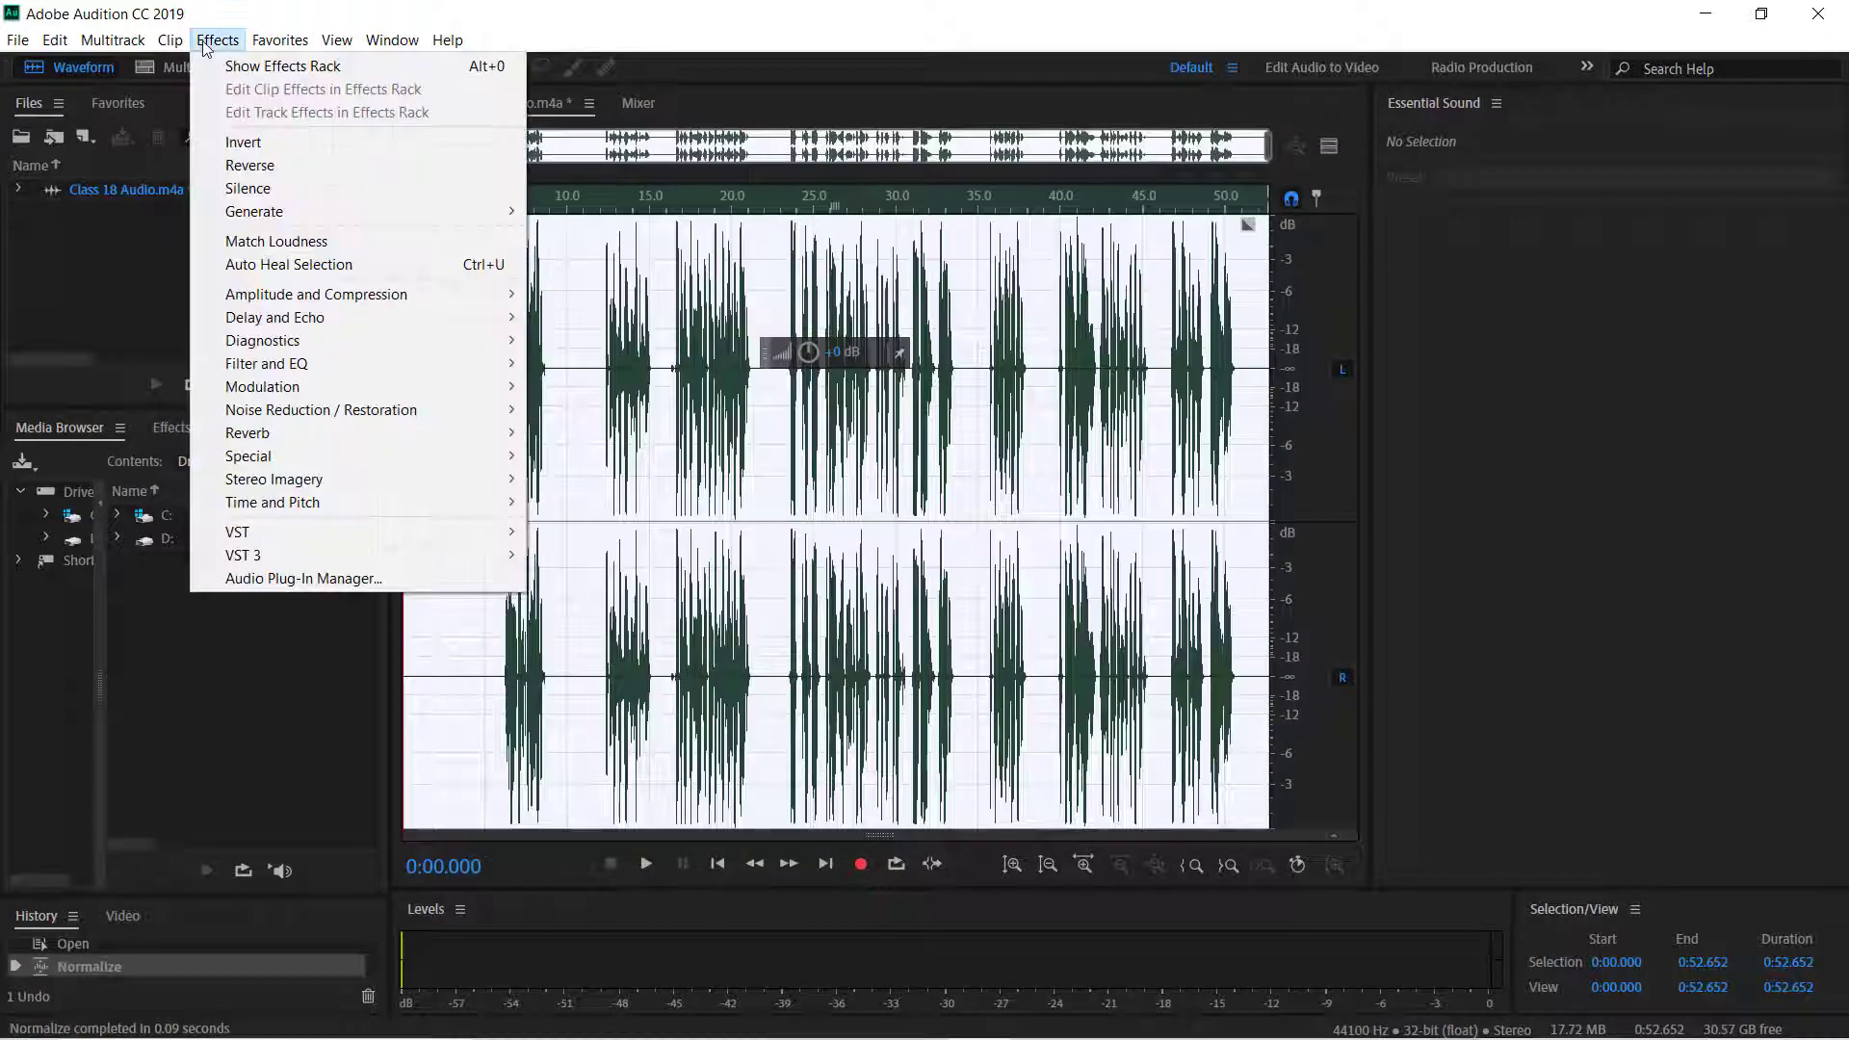
mouse_move(375, 409)
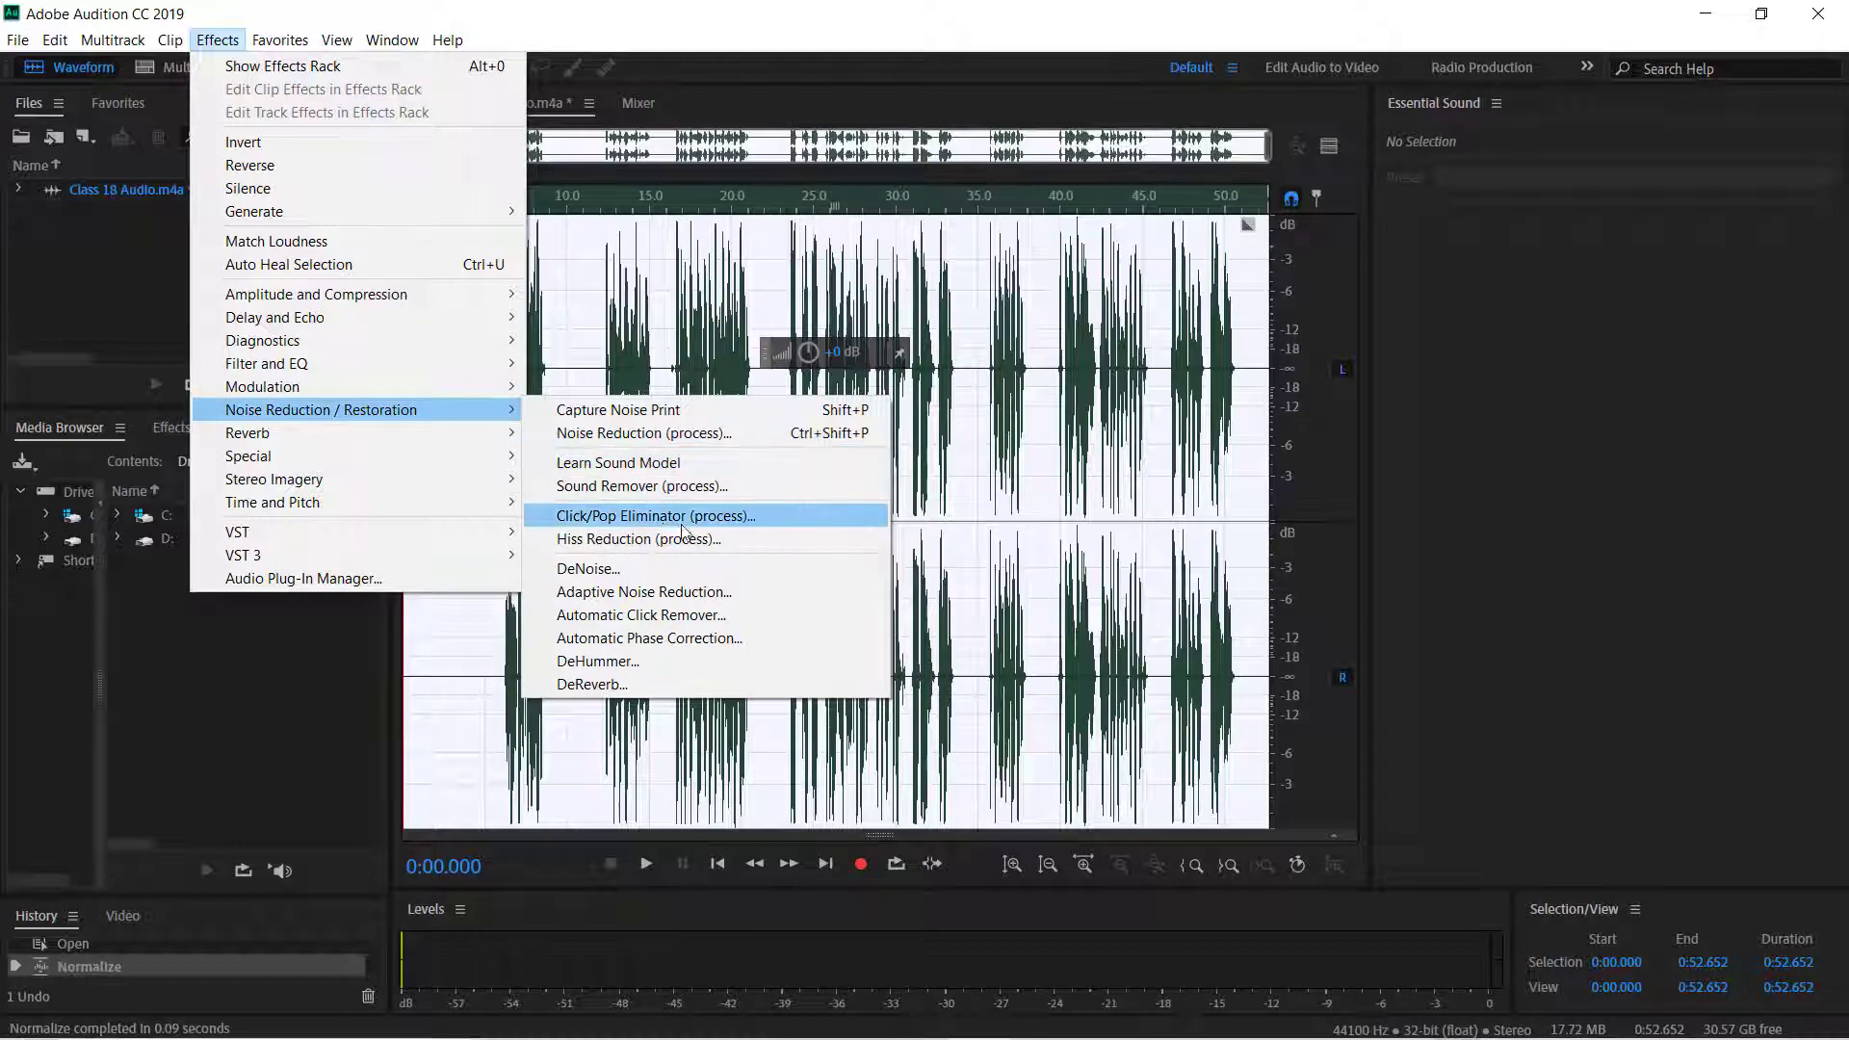
left_click(638, 591)
left_click(1061, 743)
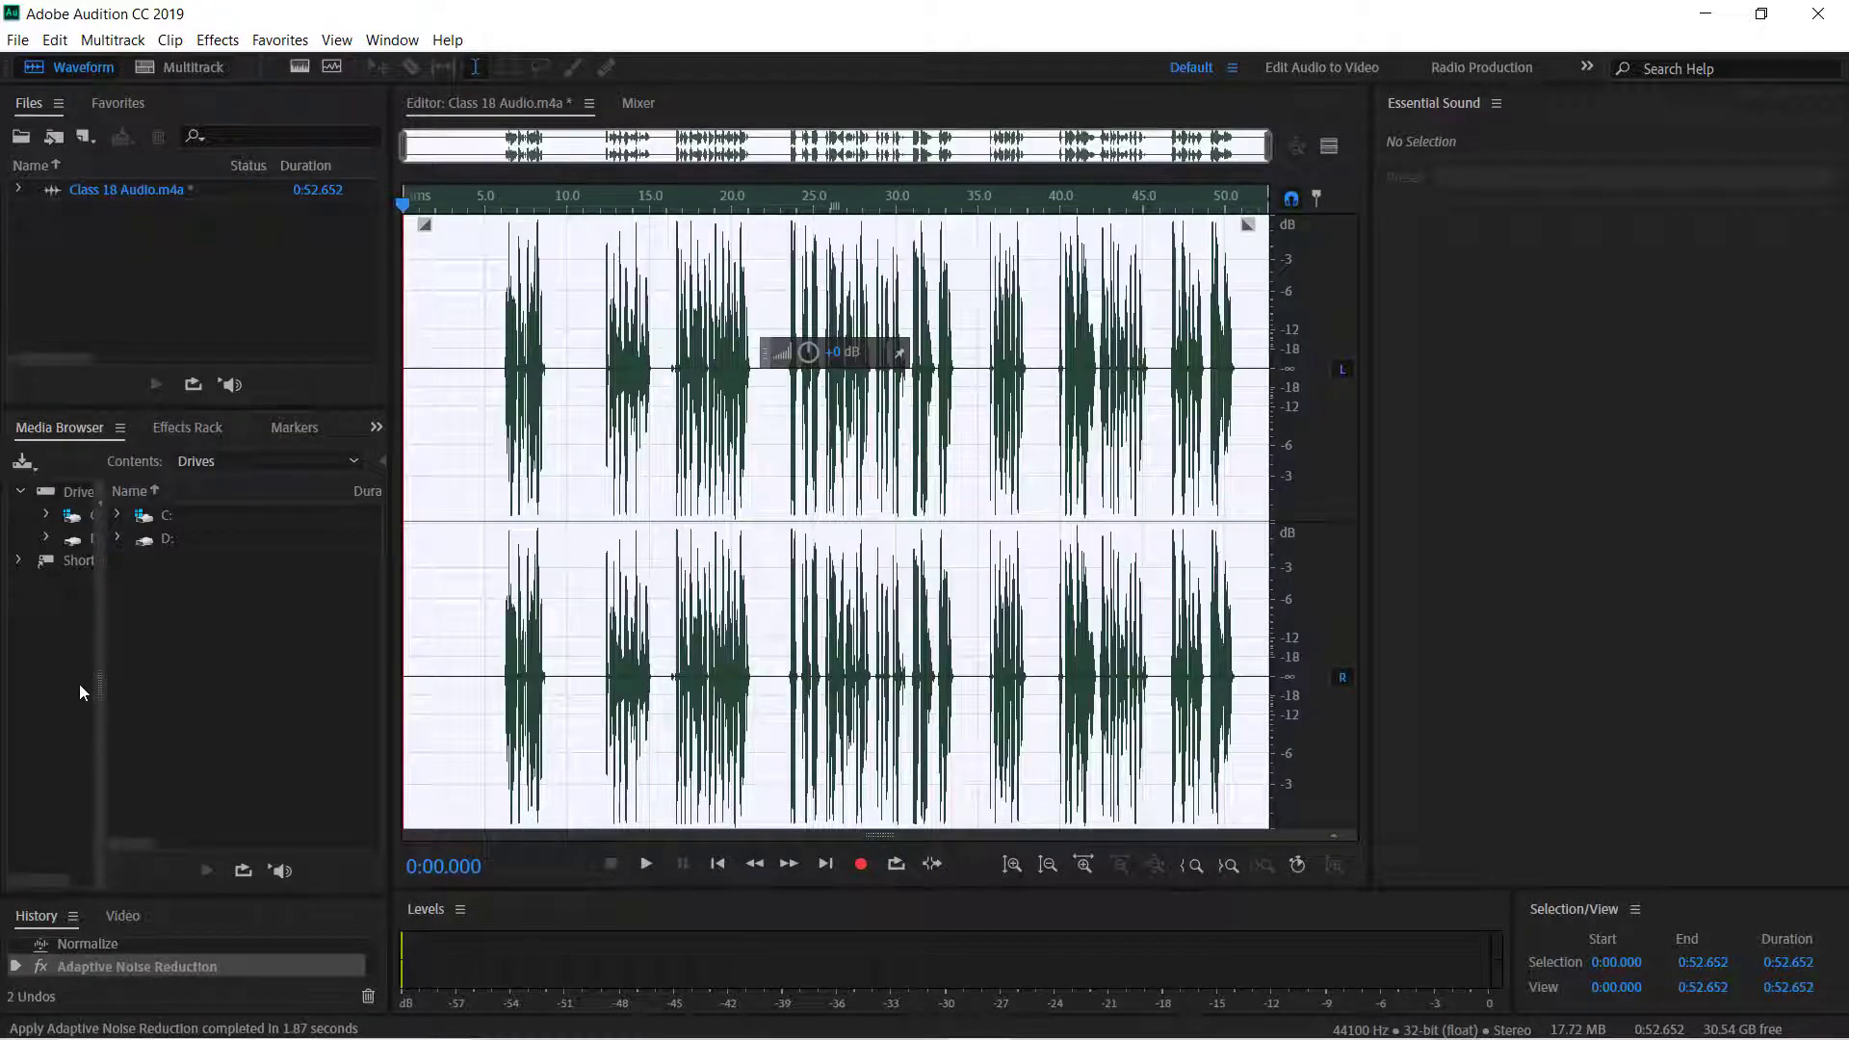
Add a Parametric Equalizer to the first effects rack slot with the Loudness Maximizer preset.
left_click(82, 814)
left_click(122, 701)
left_click(179, 433)
left_click(350, 516)
mouse_move(437, 597)
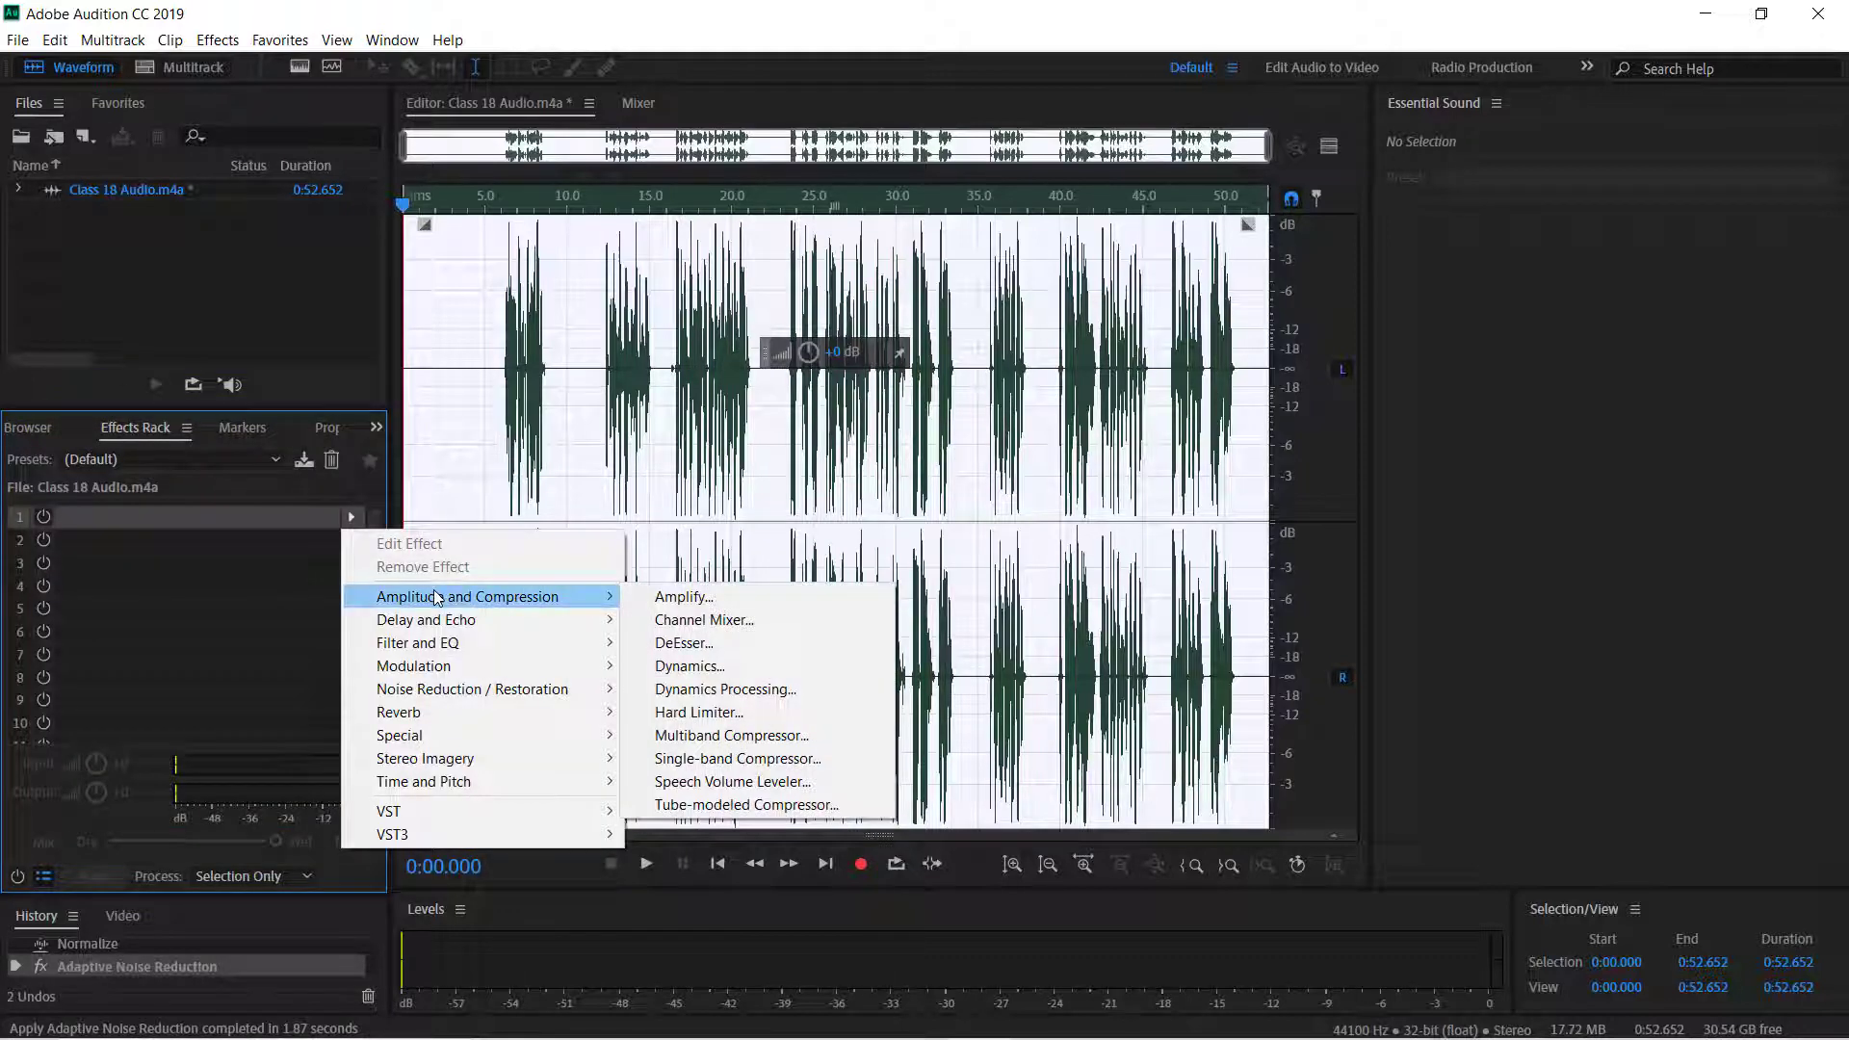
mouse_move(479, 646)
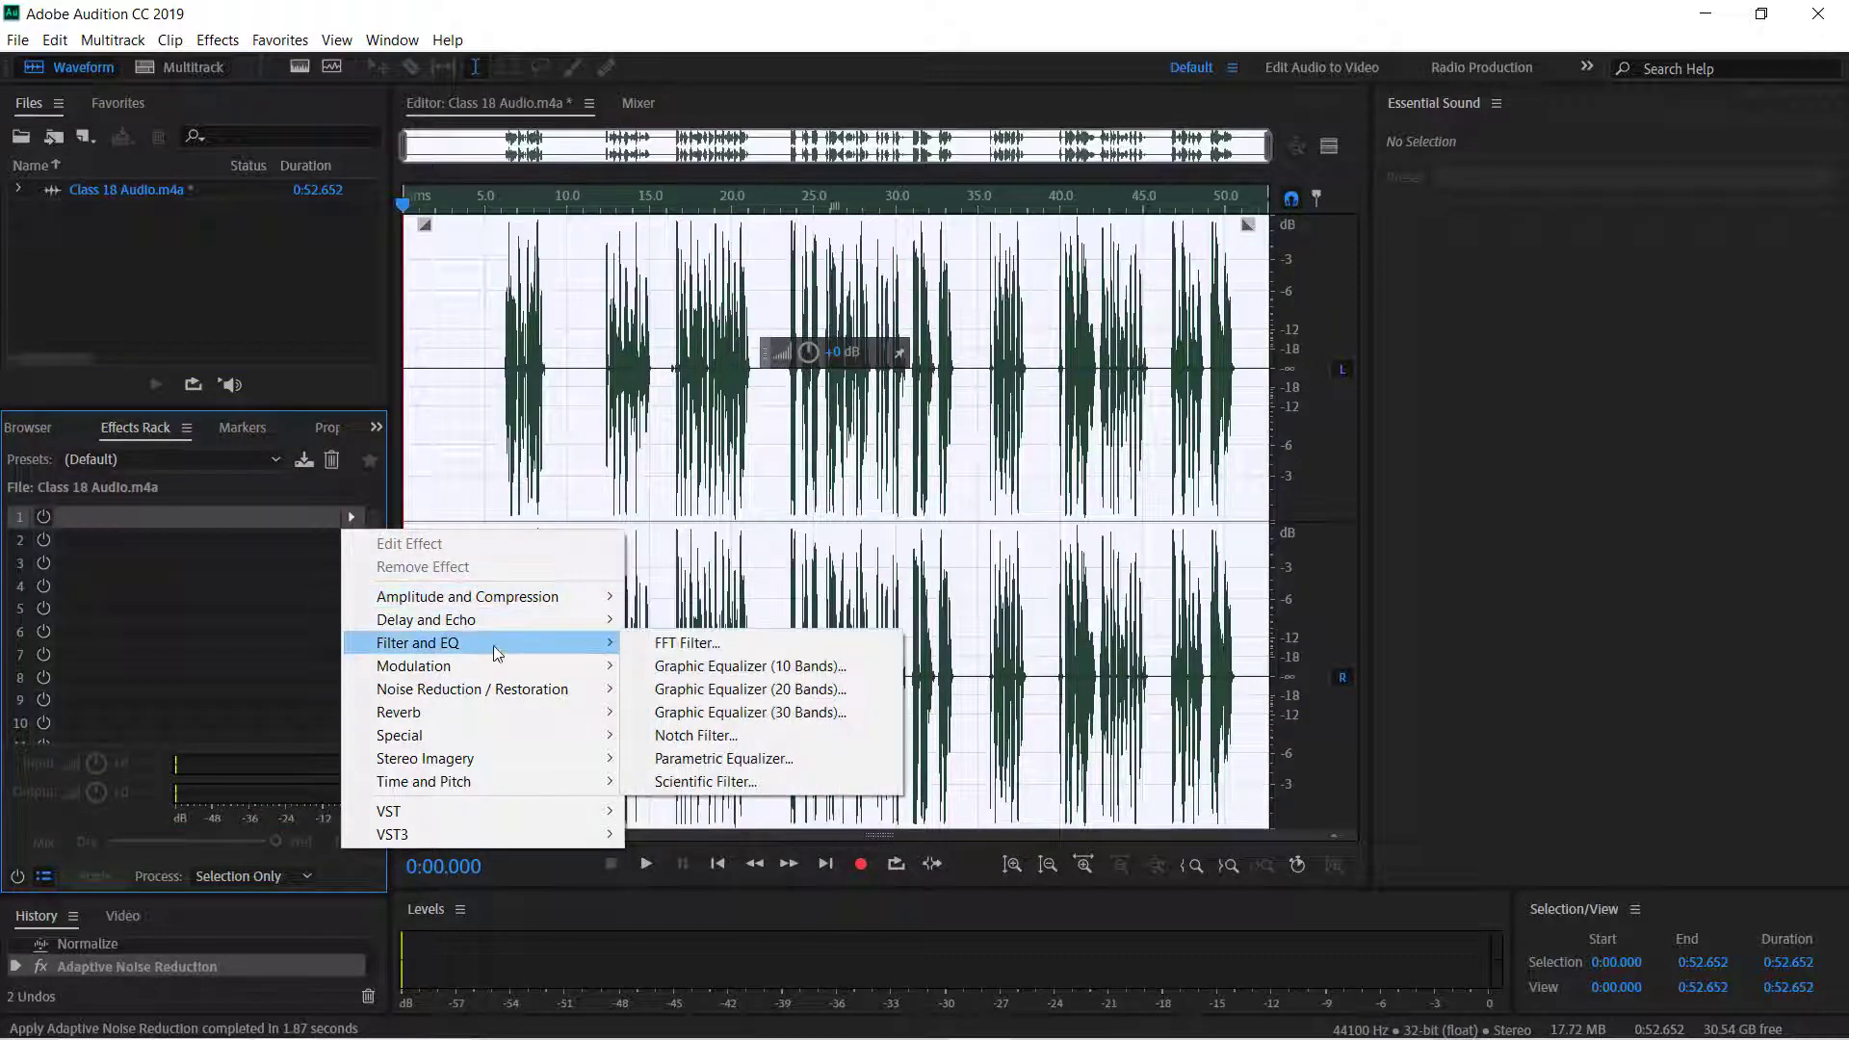
left_click(766, 758)
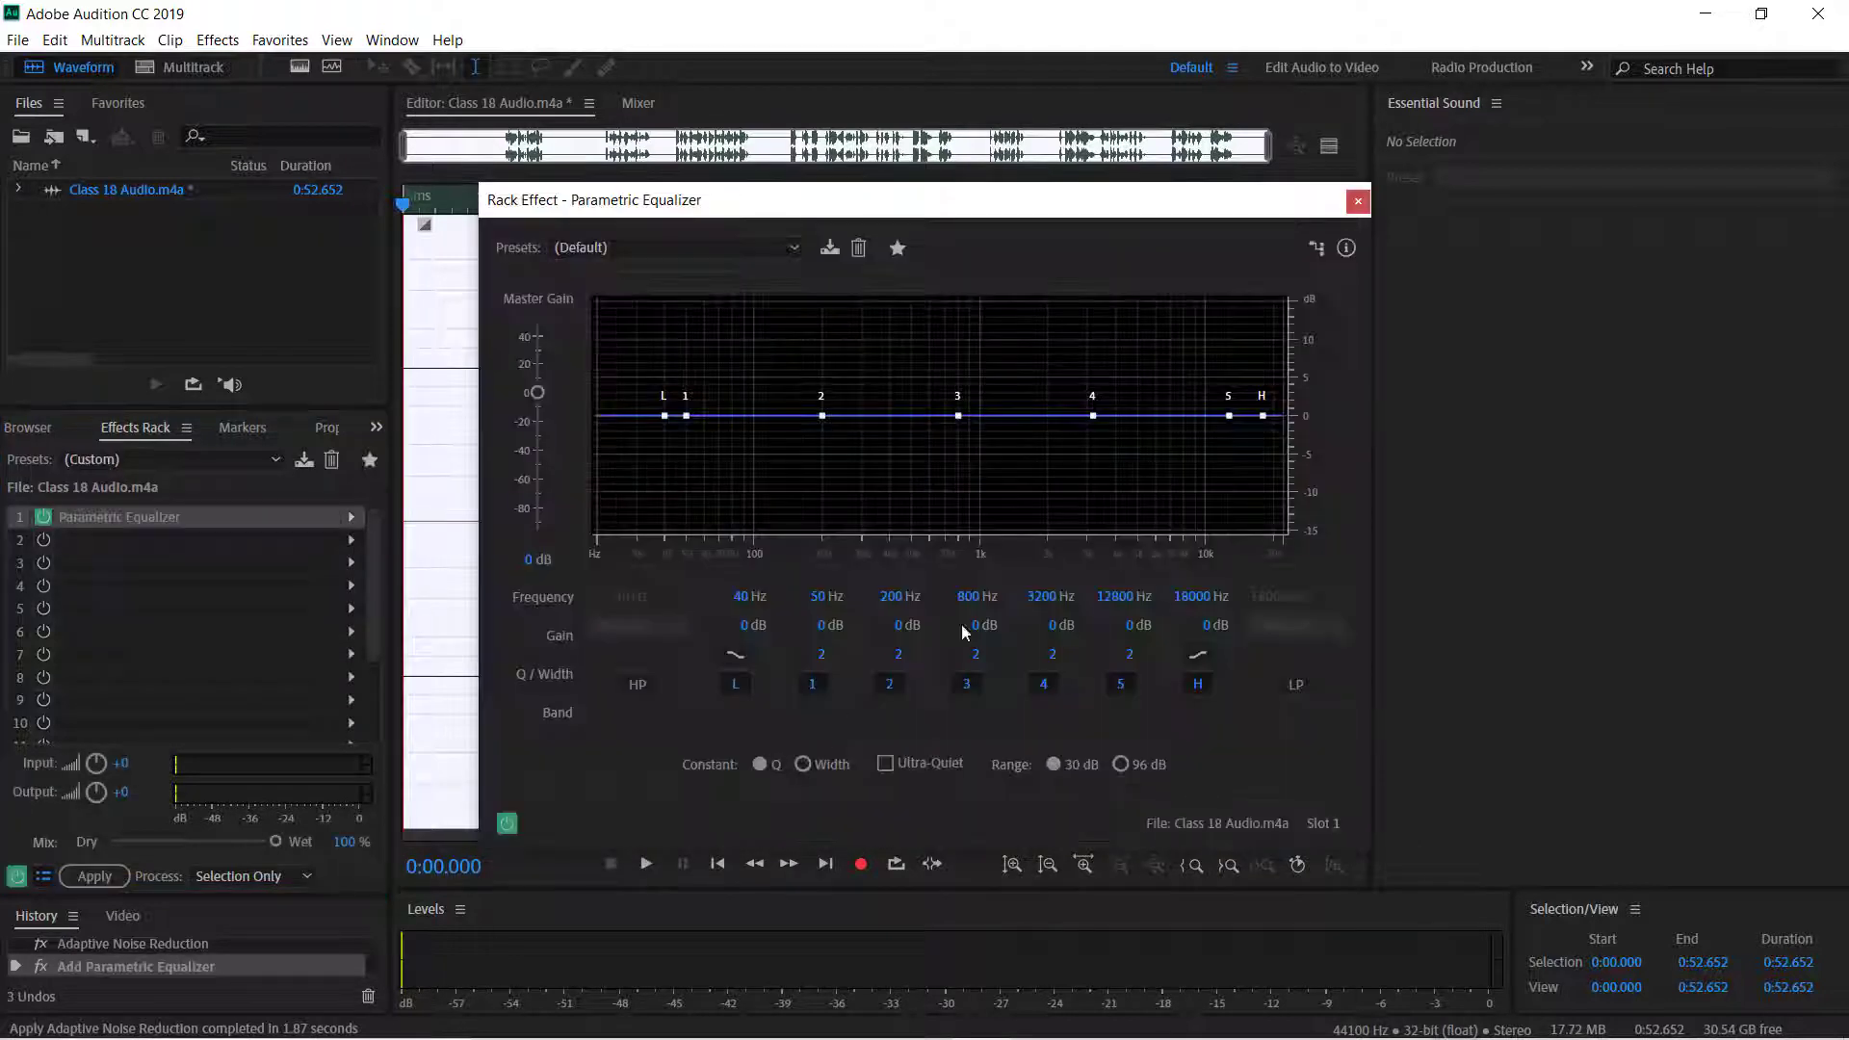
left_click(773, 249)
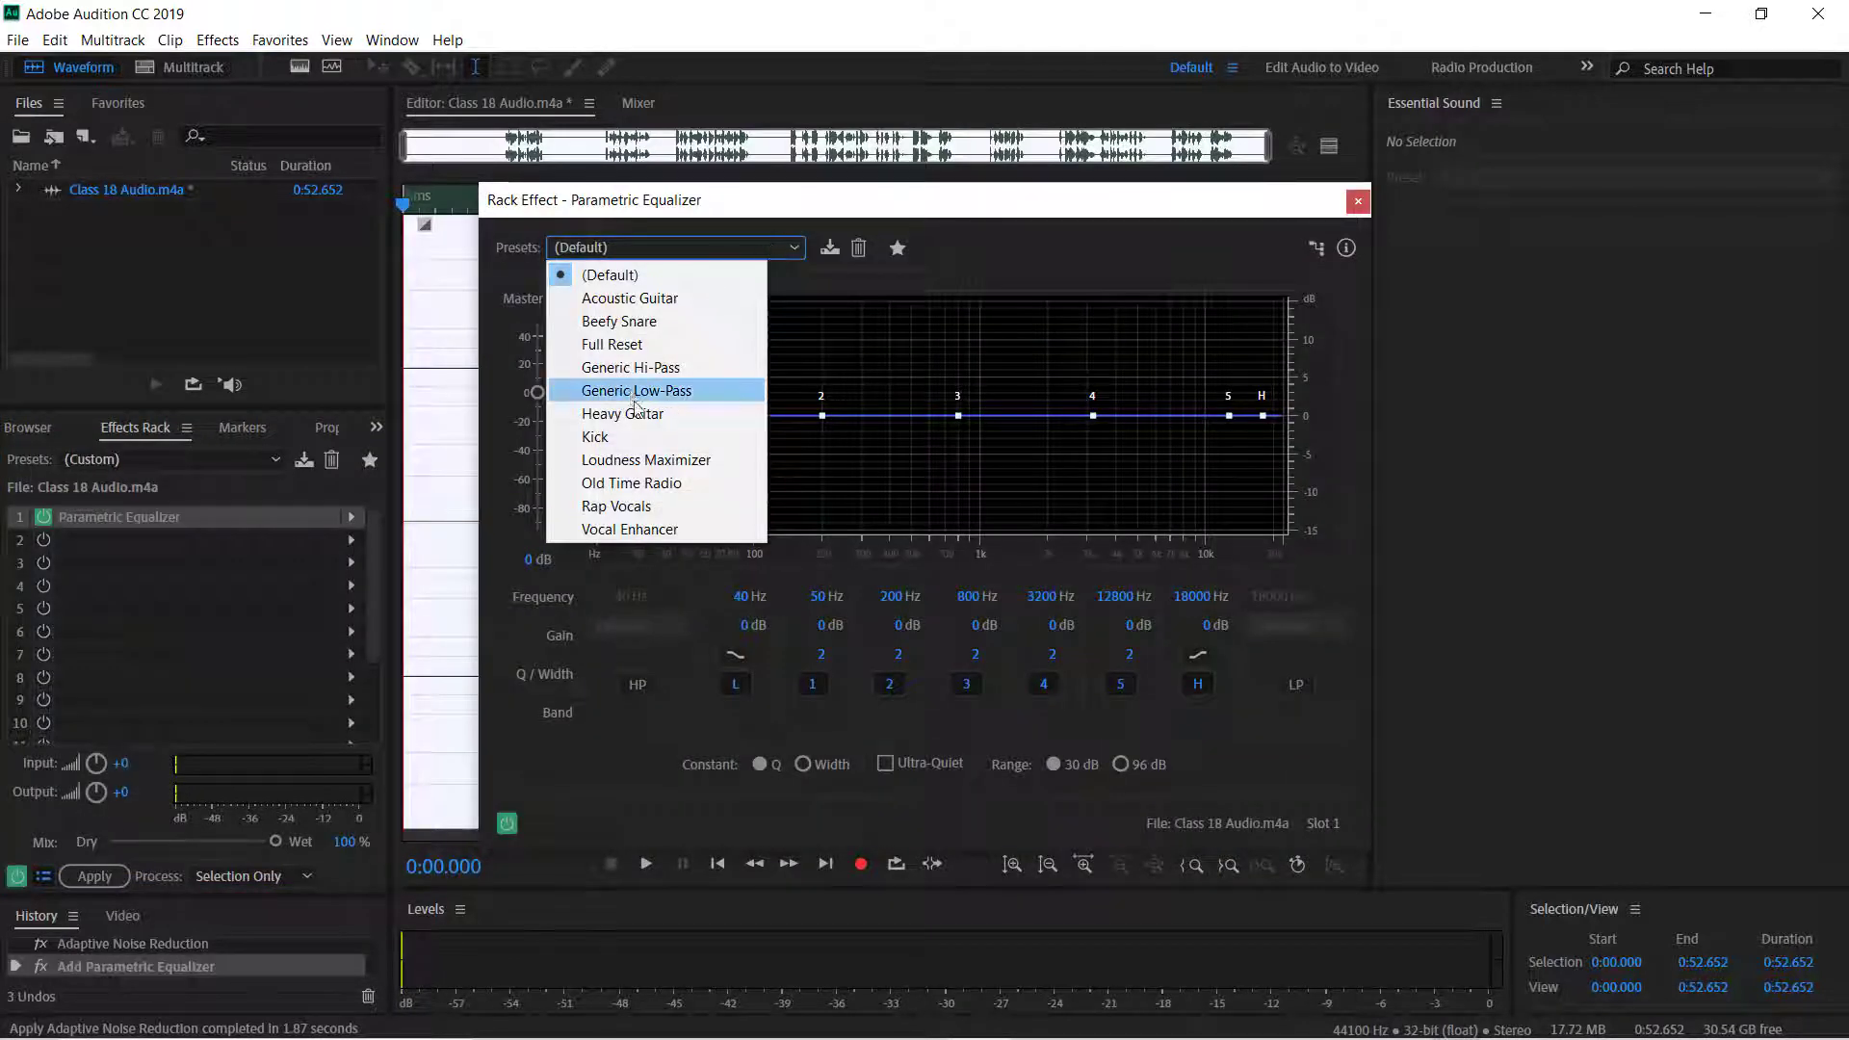
left_click(646, 460)
Enable equalizer band 3, shape the curve to 8.1 dB at 117 Hz, -5.6 dB at 779 Hz and 7.6 dB at 6531 Hz, and preview it.
left_click(967, 685)
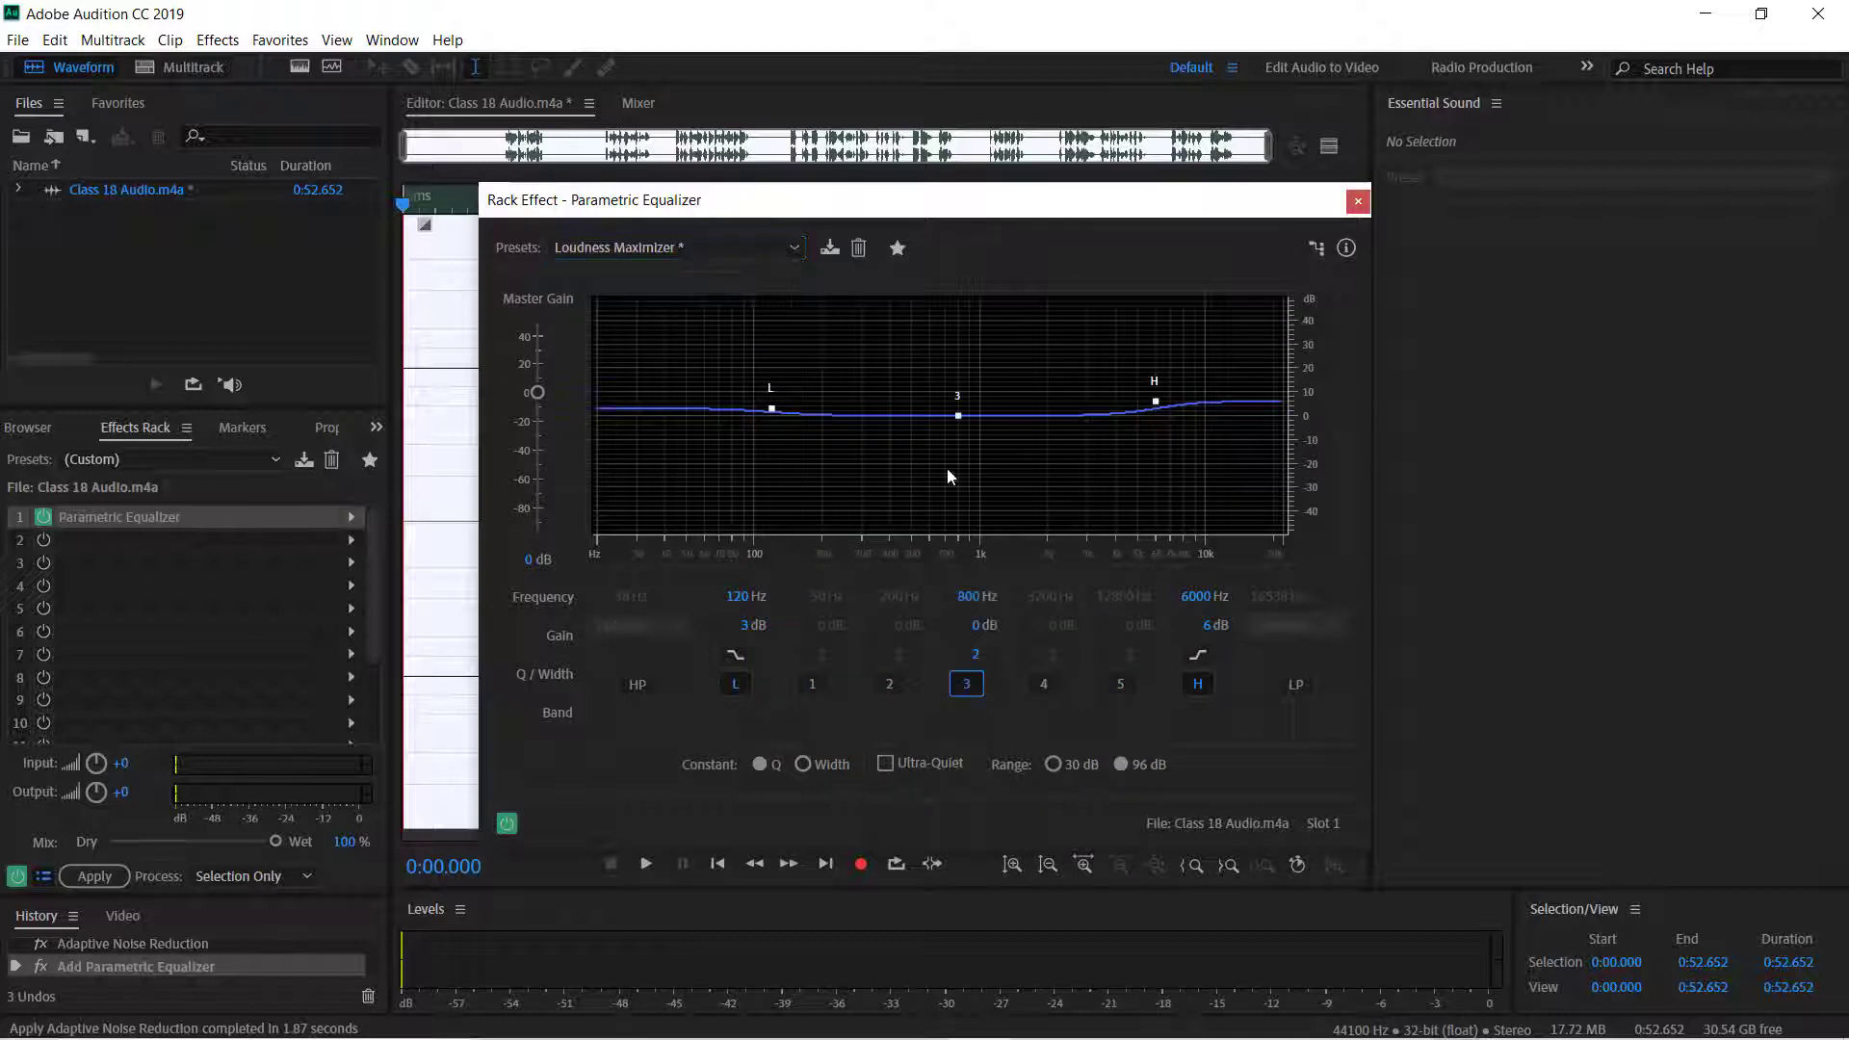
left_click_drag(760, 418, 760, 406)
key("space")
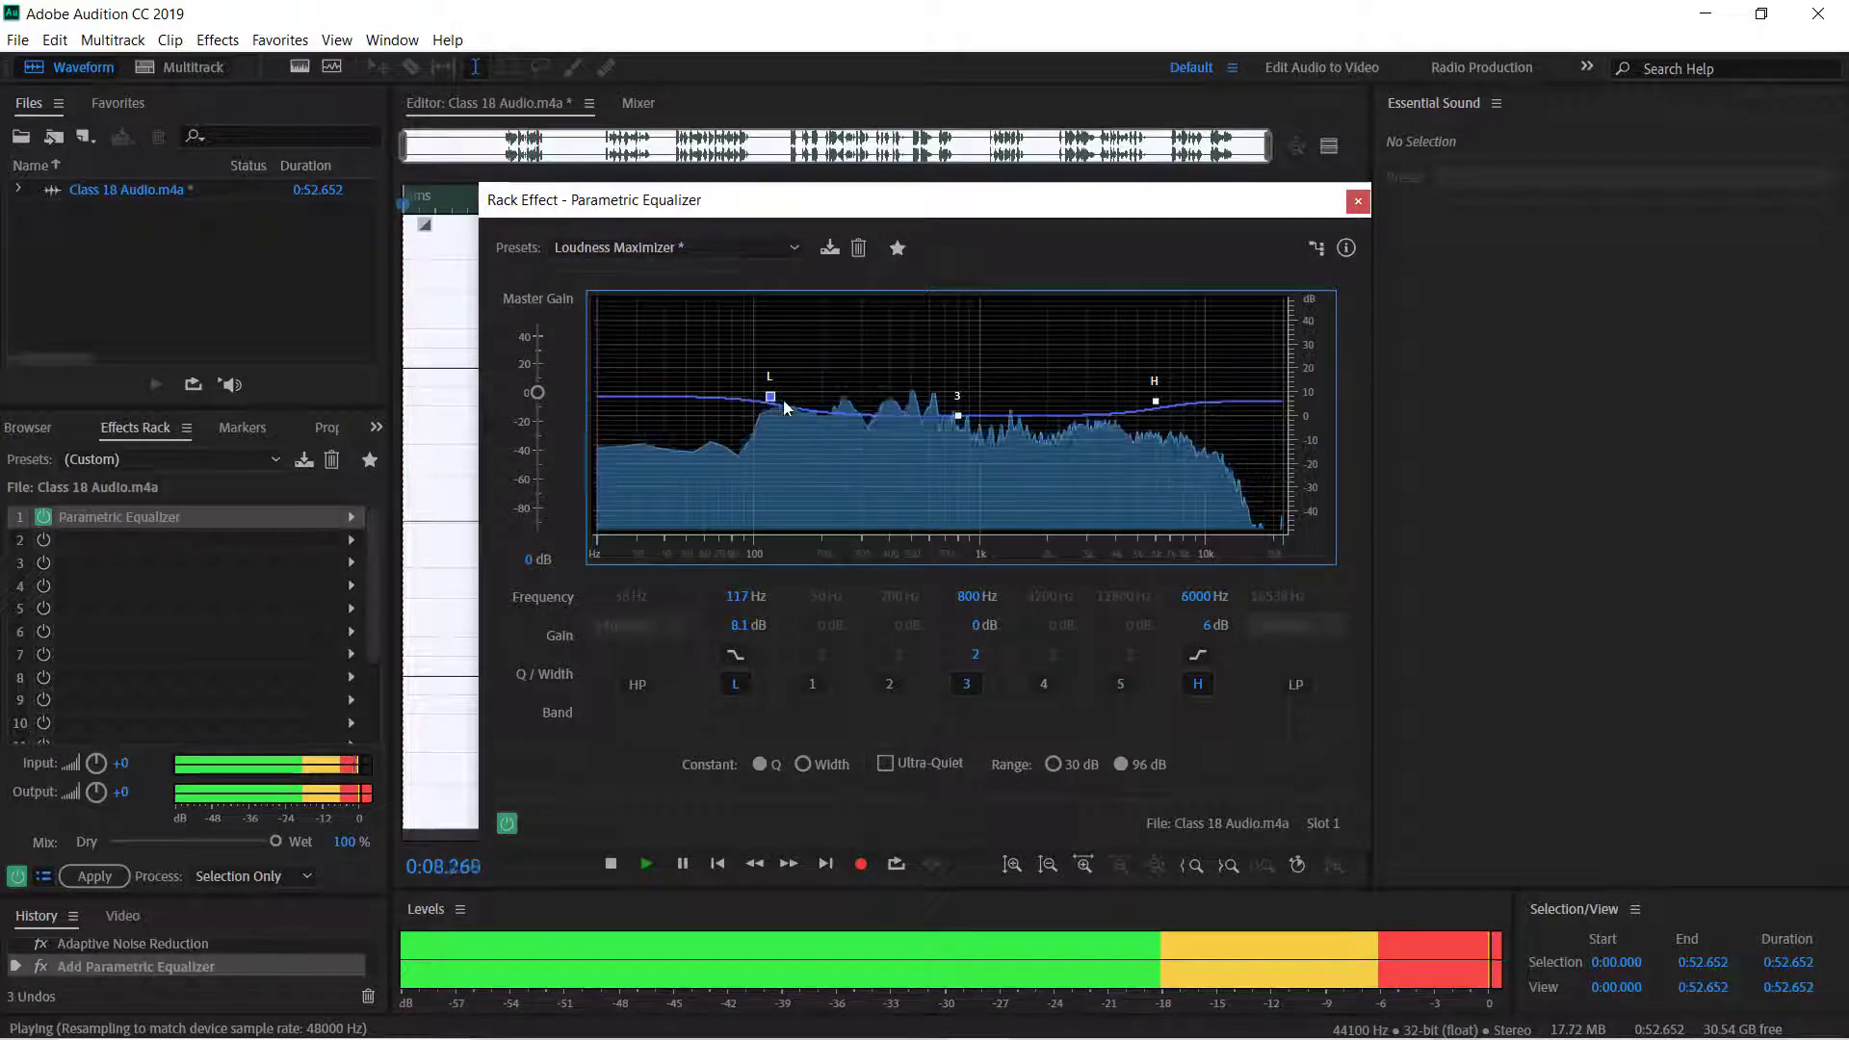
key("space")
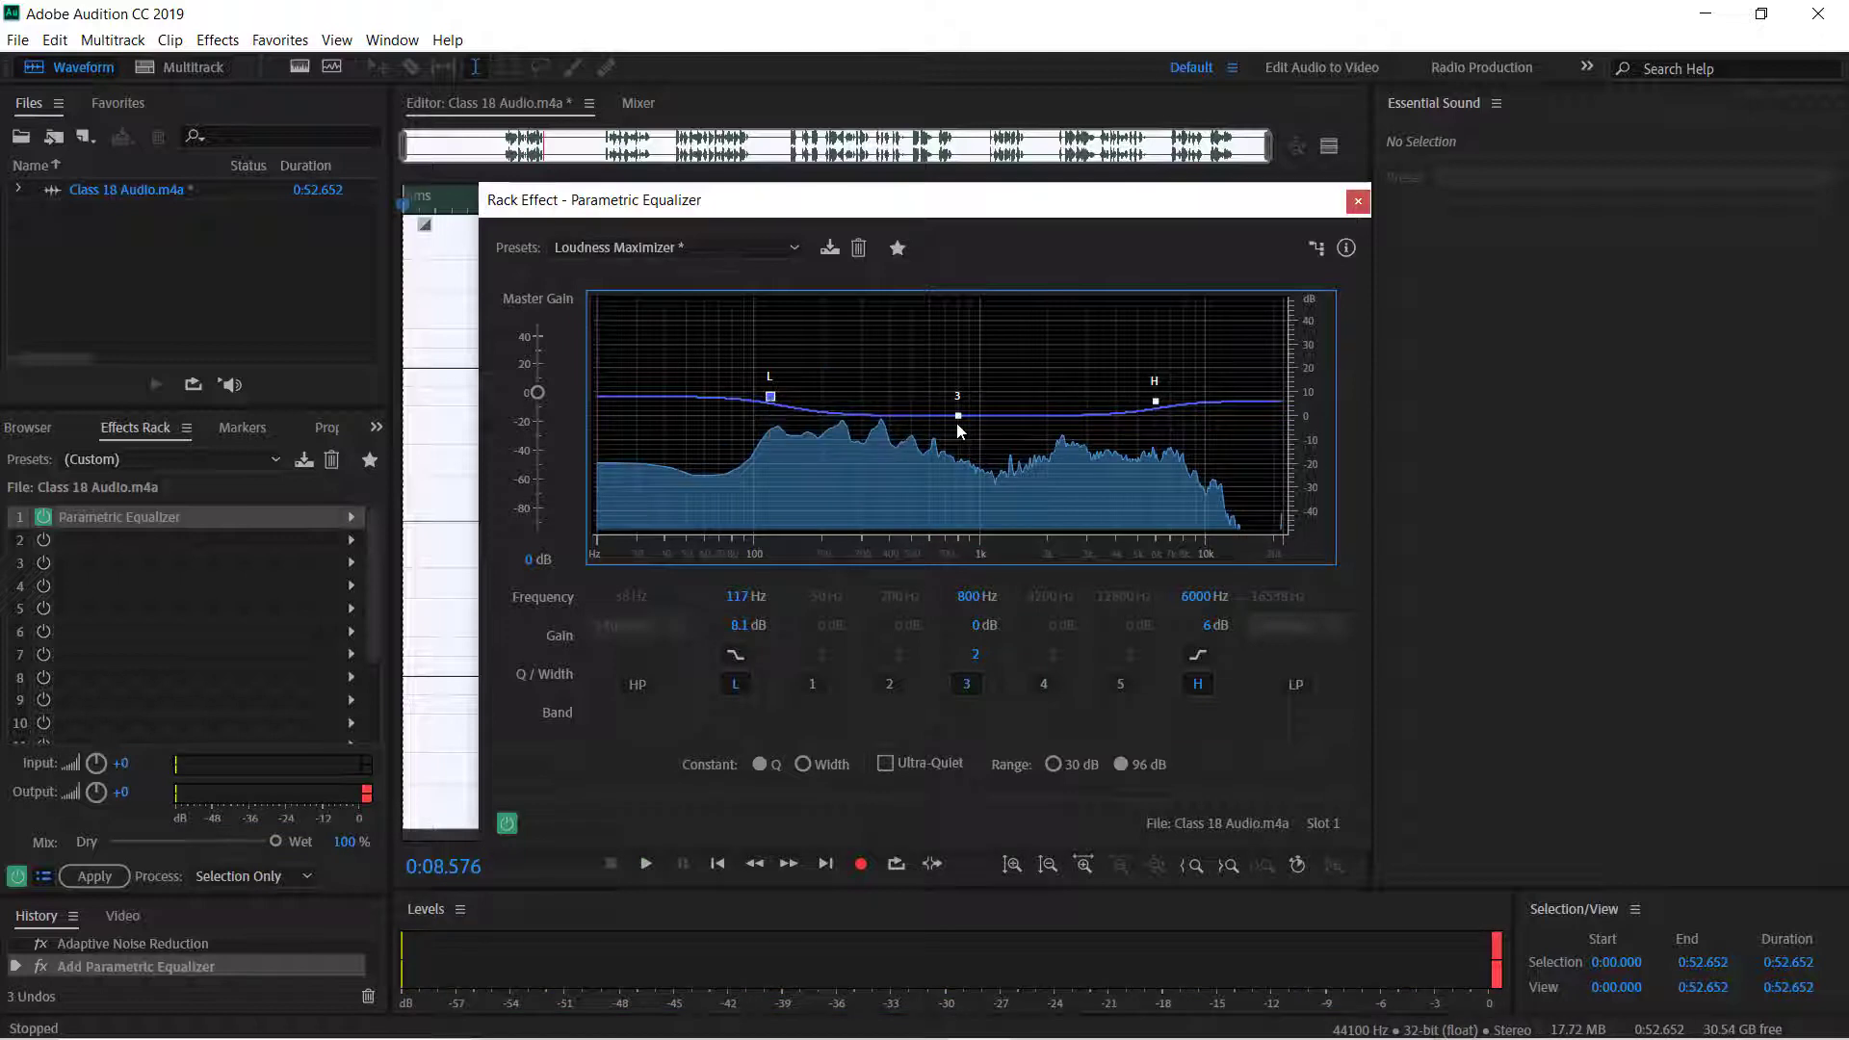
left_click_drag(957, 421, 956, 428)
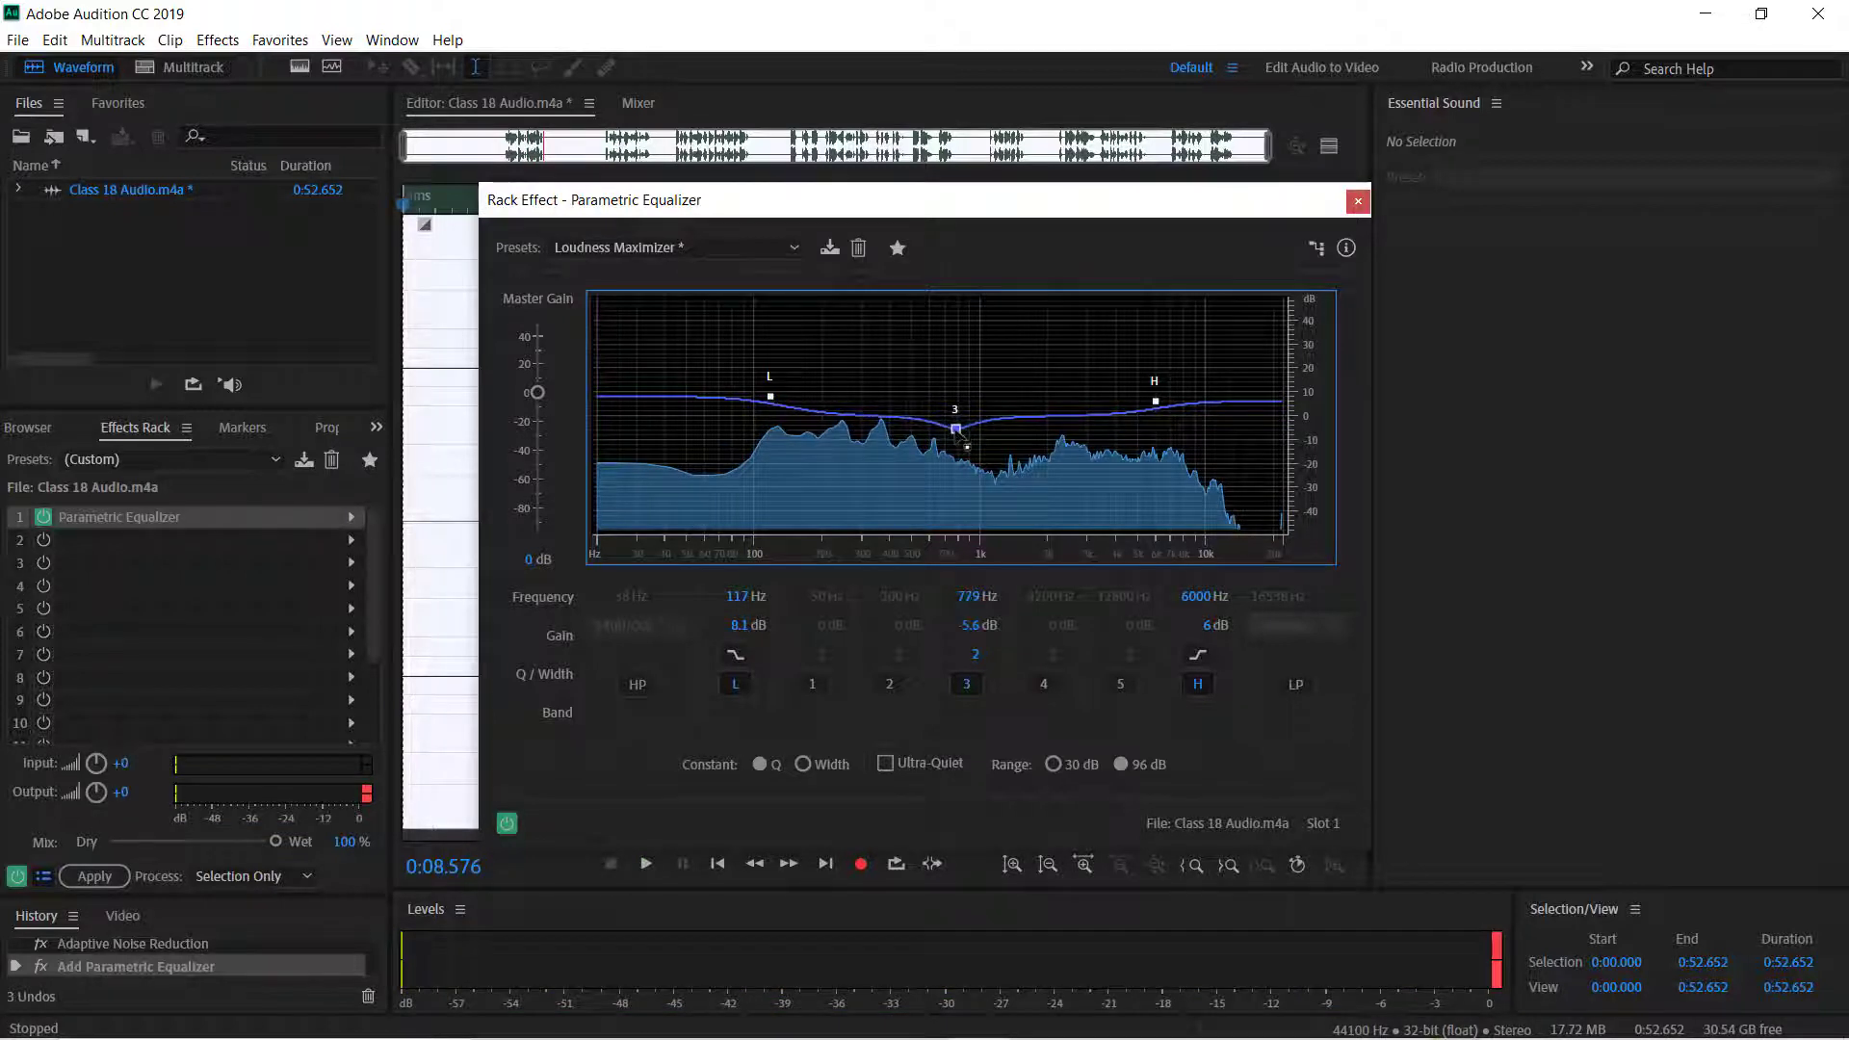
left_click_drag(1157, 402, 1163, 397)
left_click(646, 864)
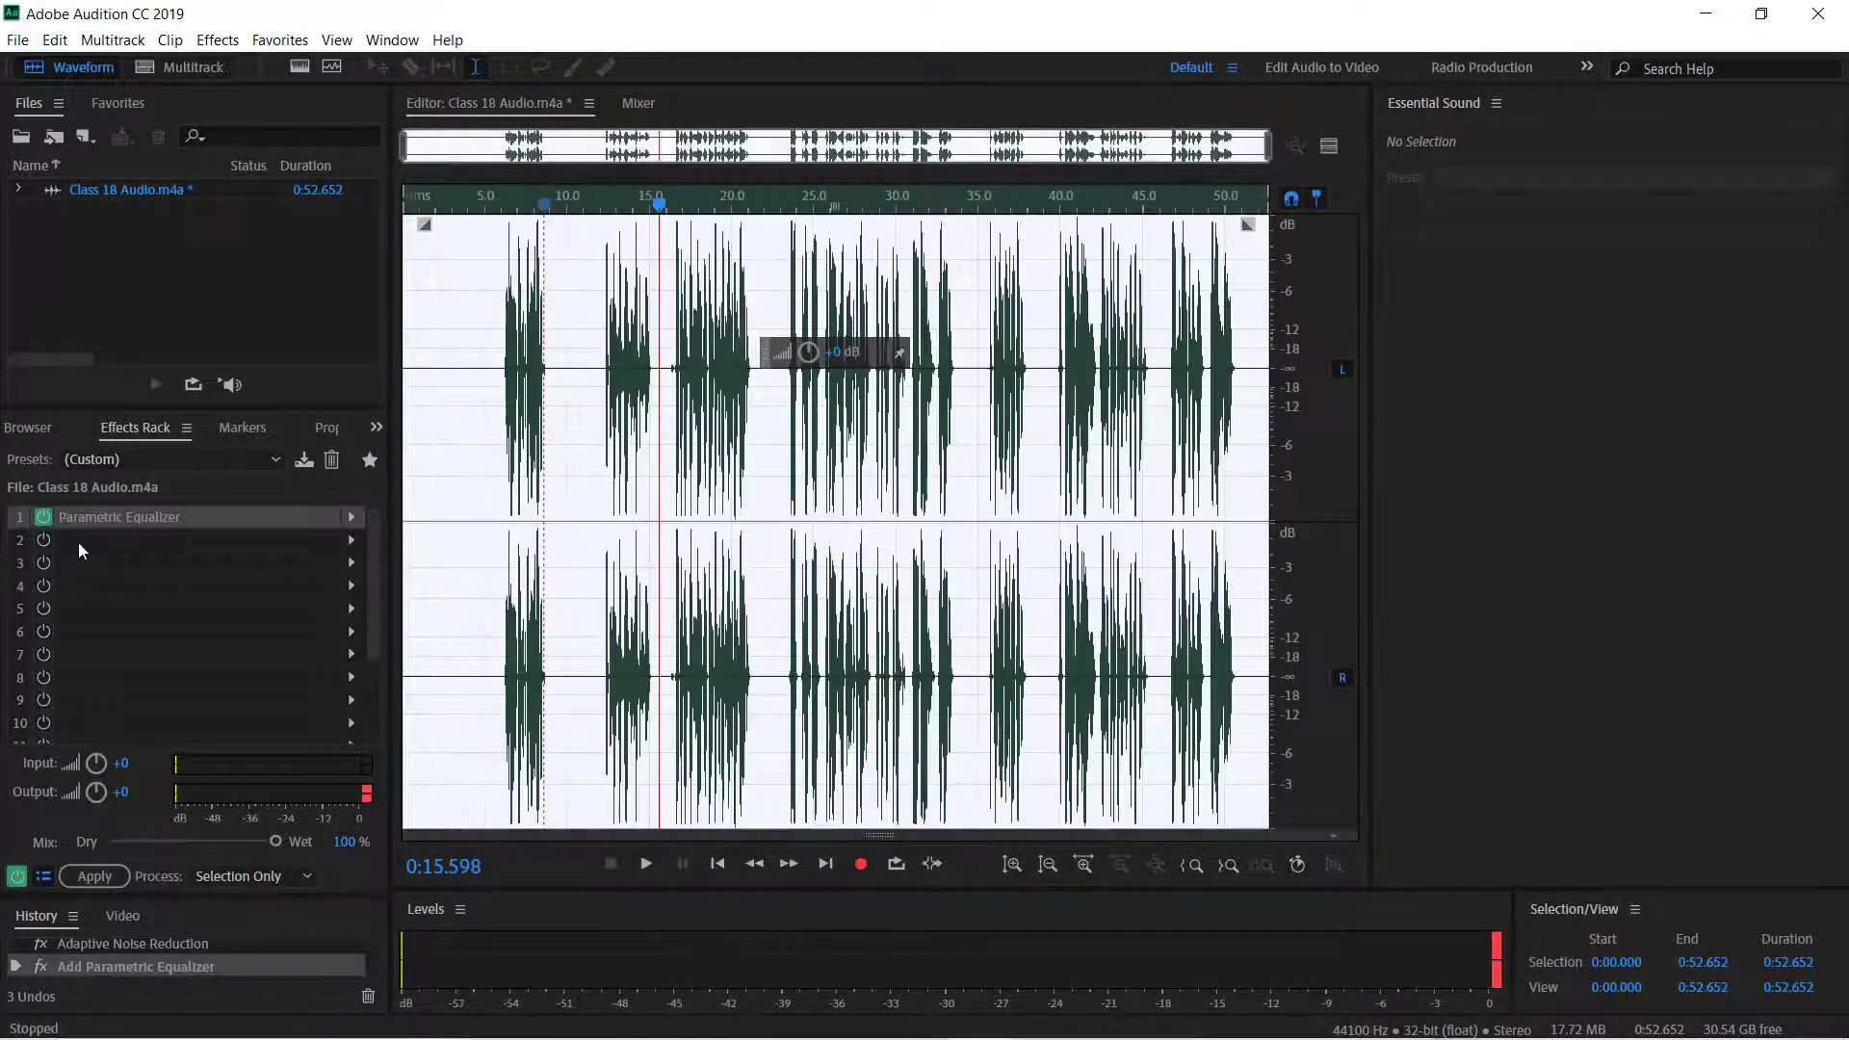
Add Studio Reverb with default settings to the second rack slot and apply the effects rack to the audio.
left_click(350, 540)
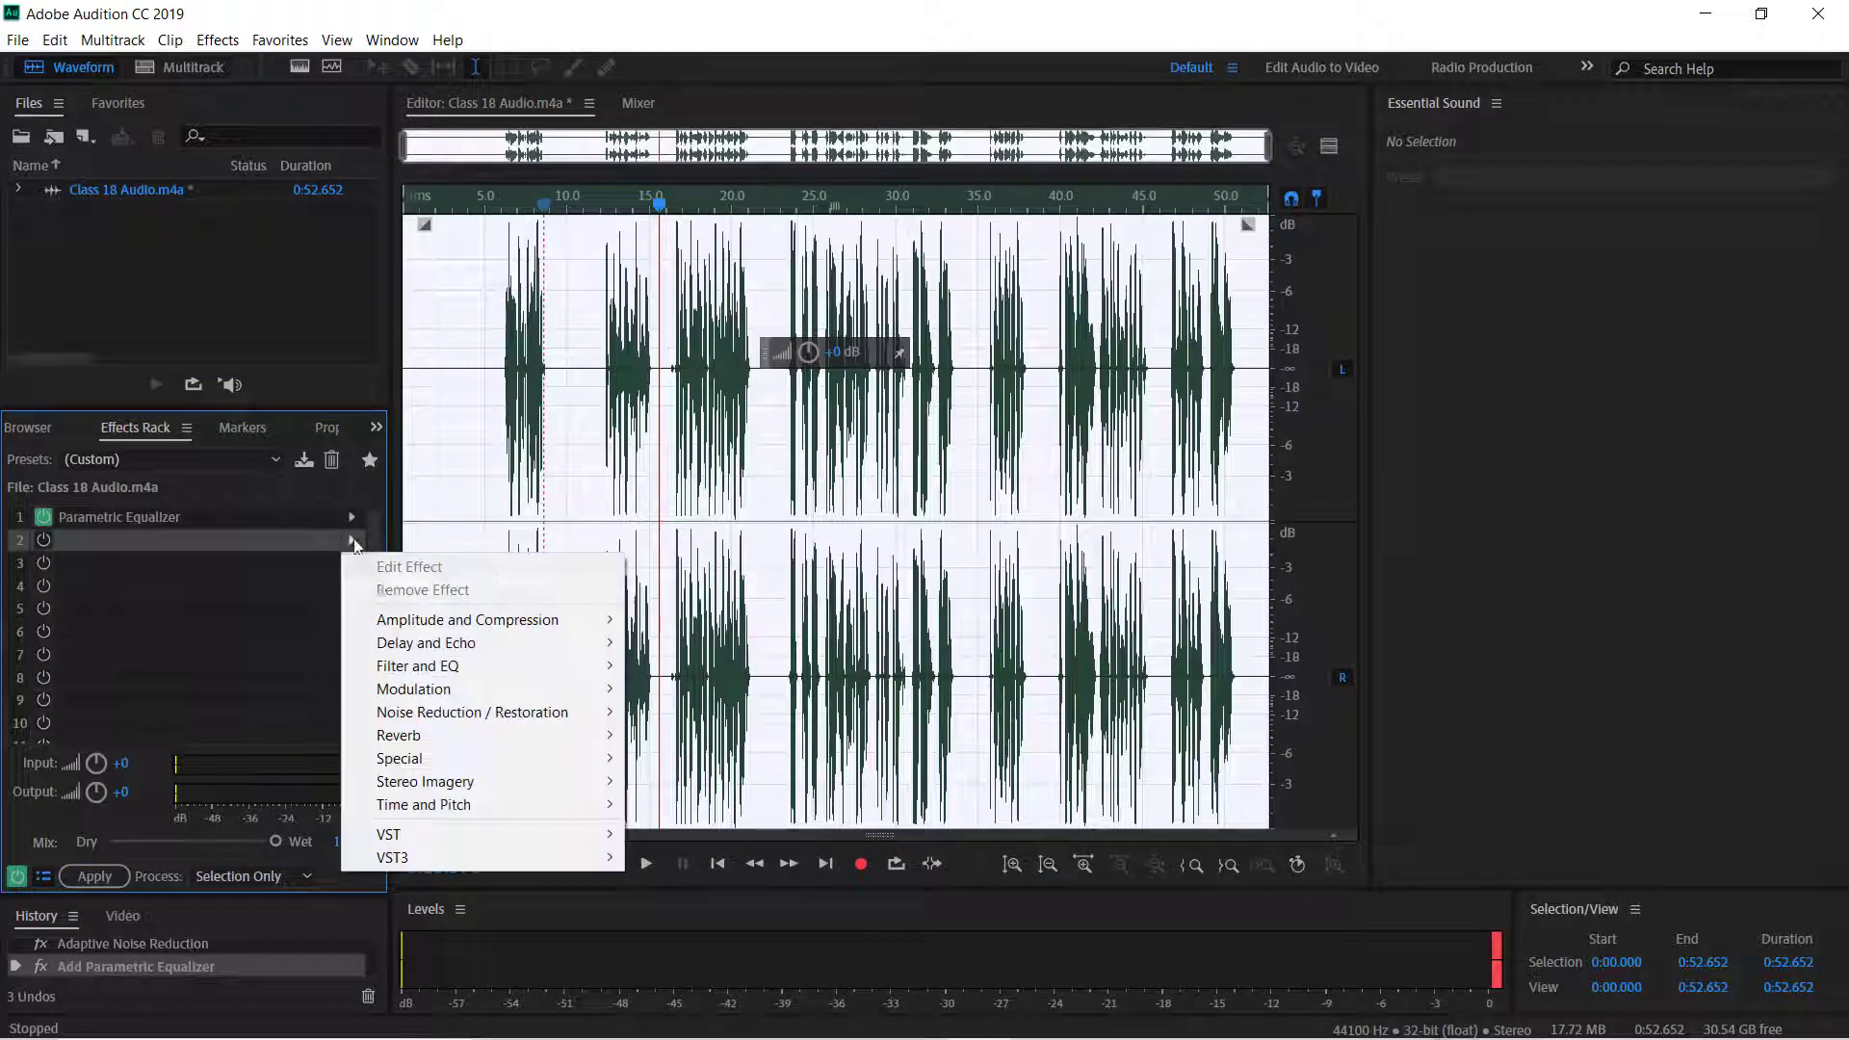
mouse_move(575, 740)
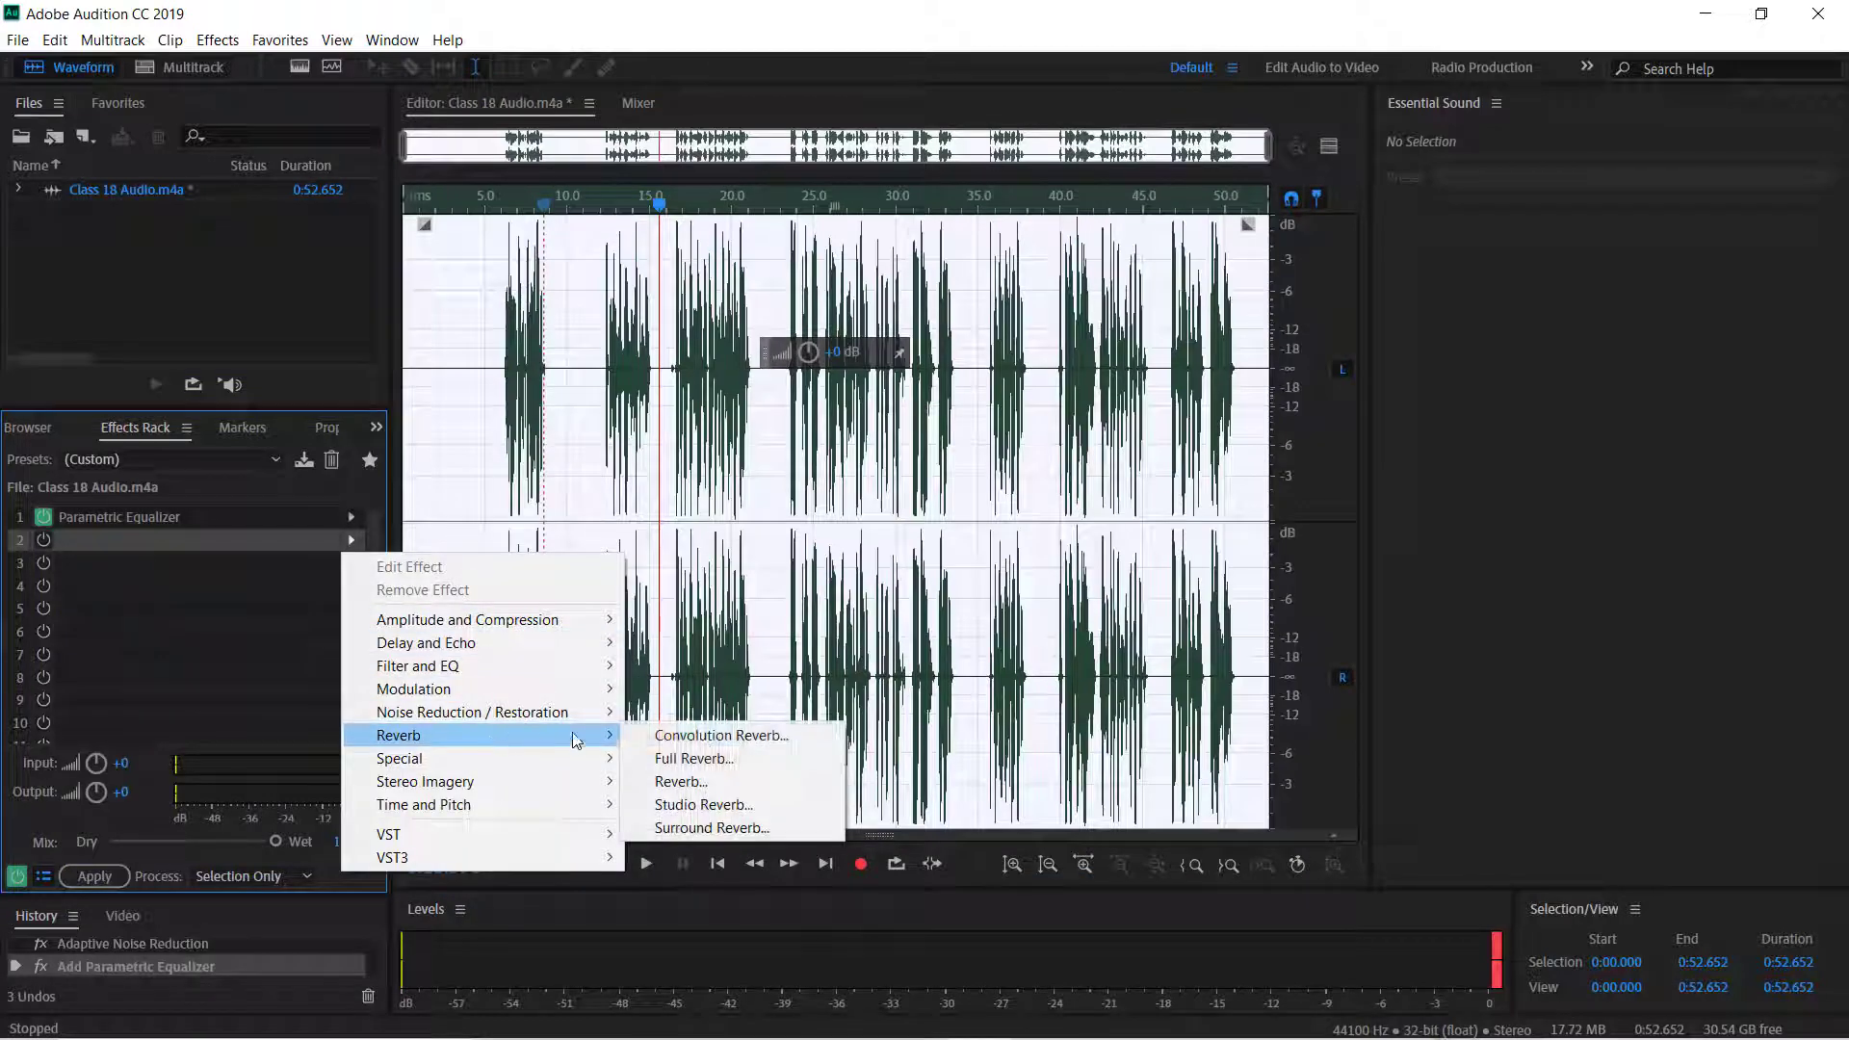
left_click(733, 803)
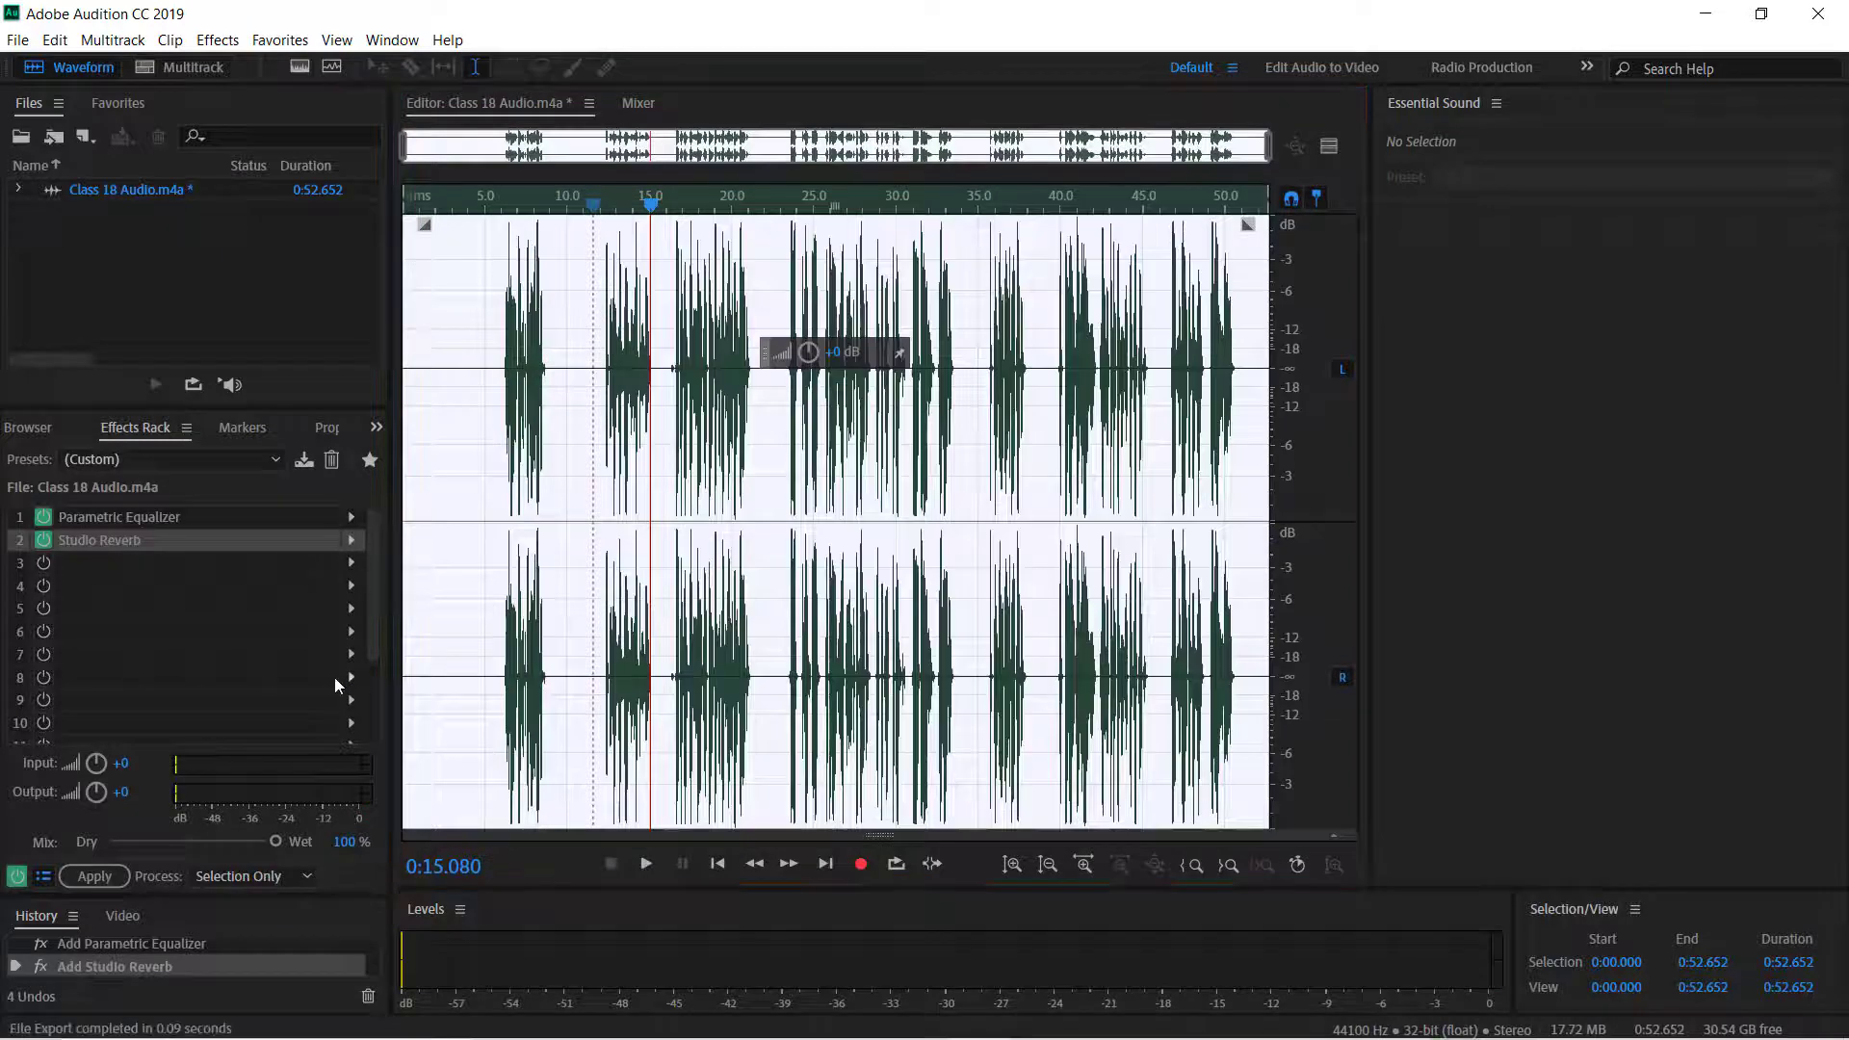
left_click(95, 877)
Export the processed audio as Class 18 Audio_02.wav in Wave PCM format to D:\My Channel\New folder.
left_click(17, 39)
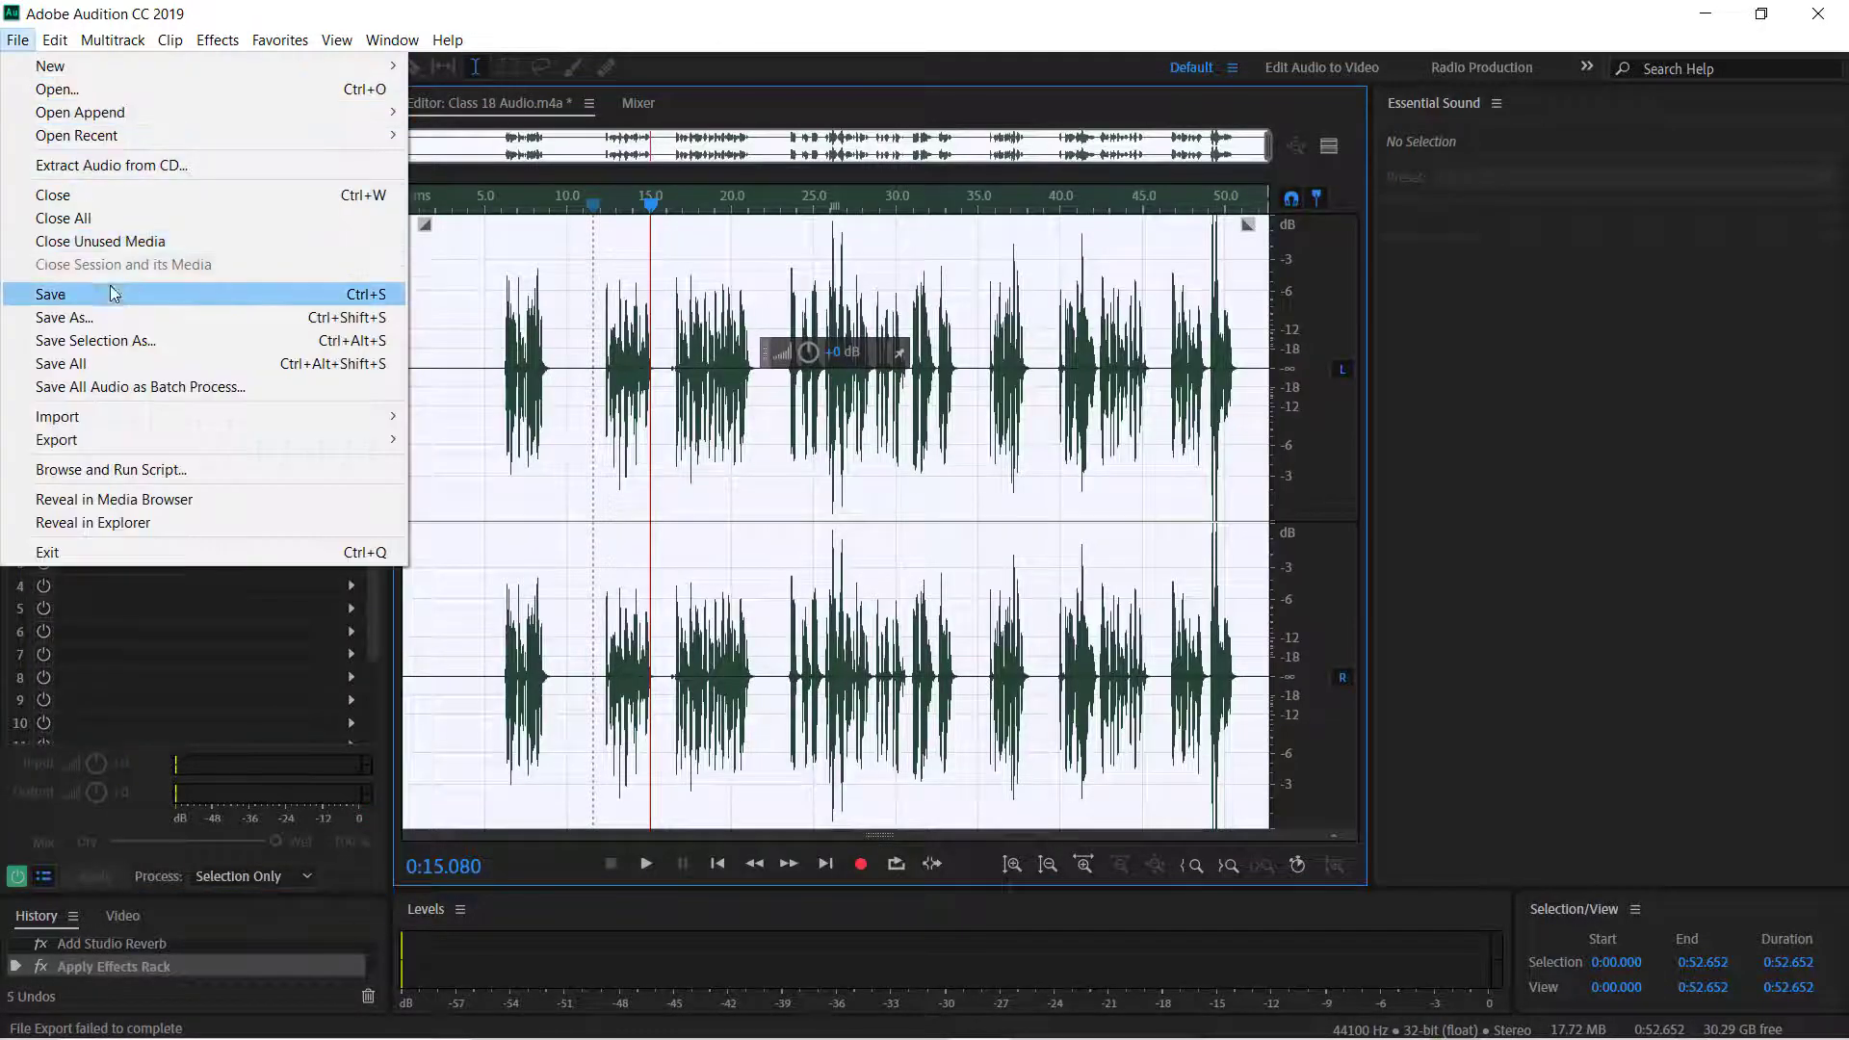
left_click(486, 441)
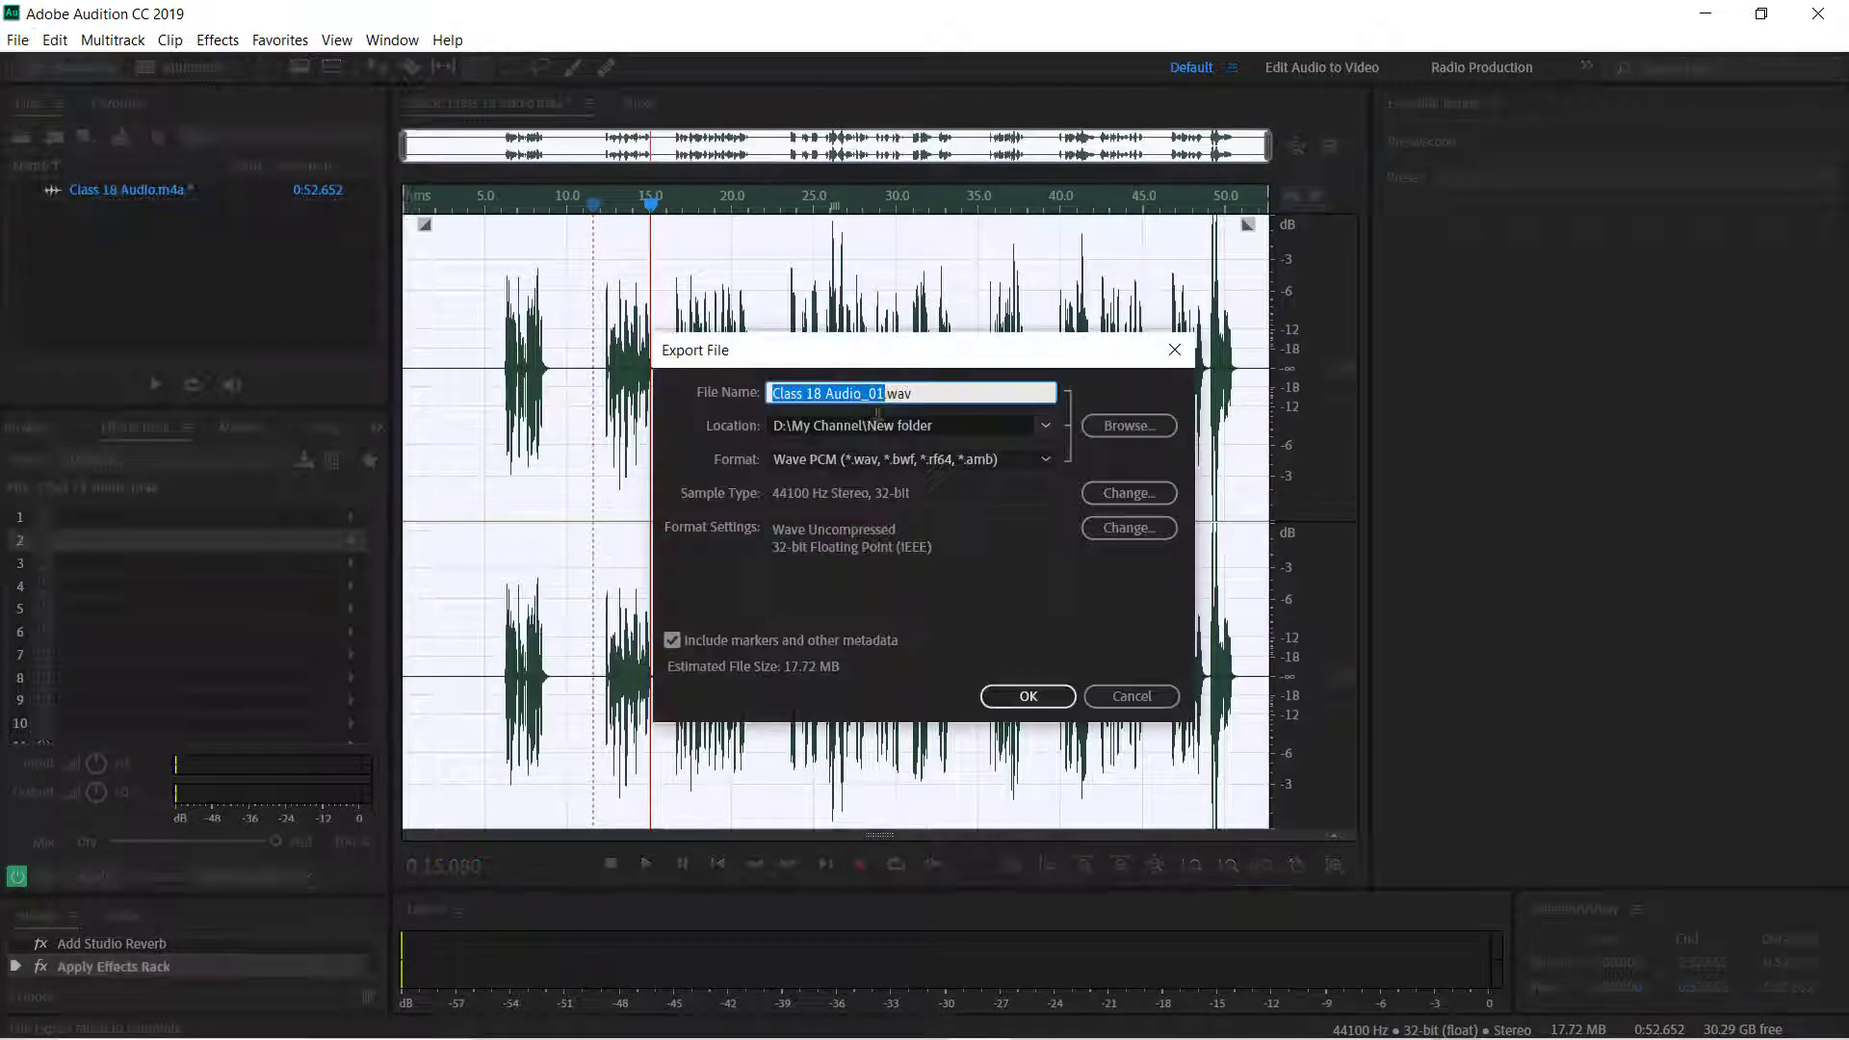
left_click(882, 394)
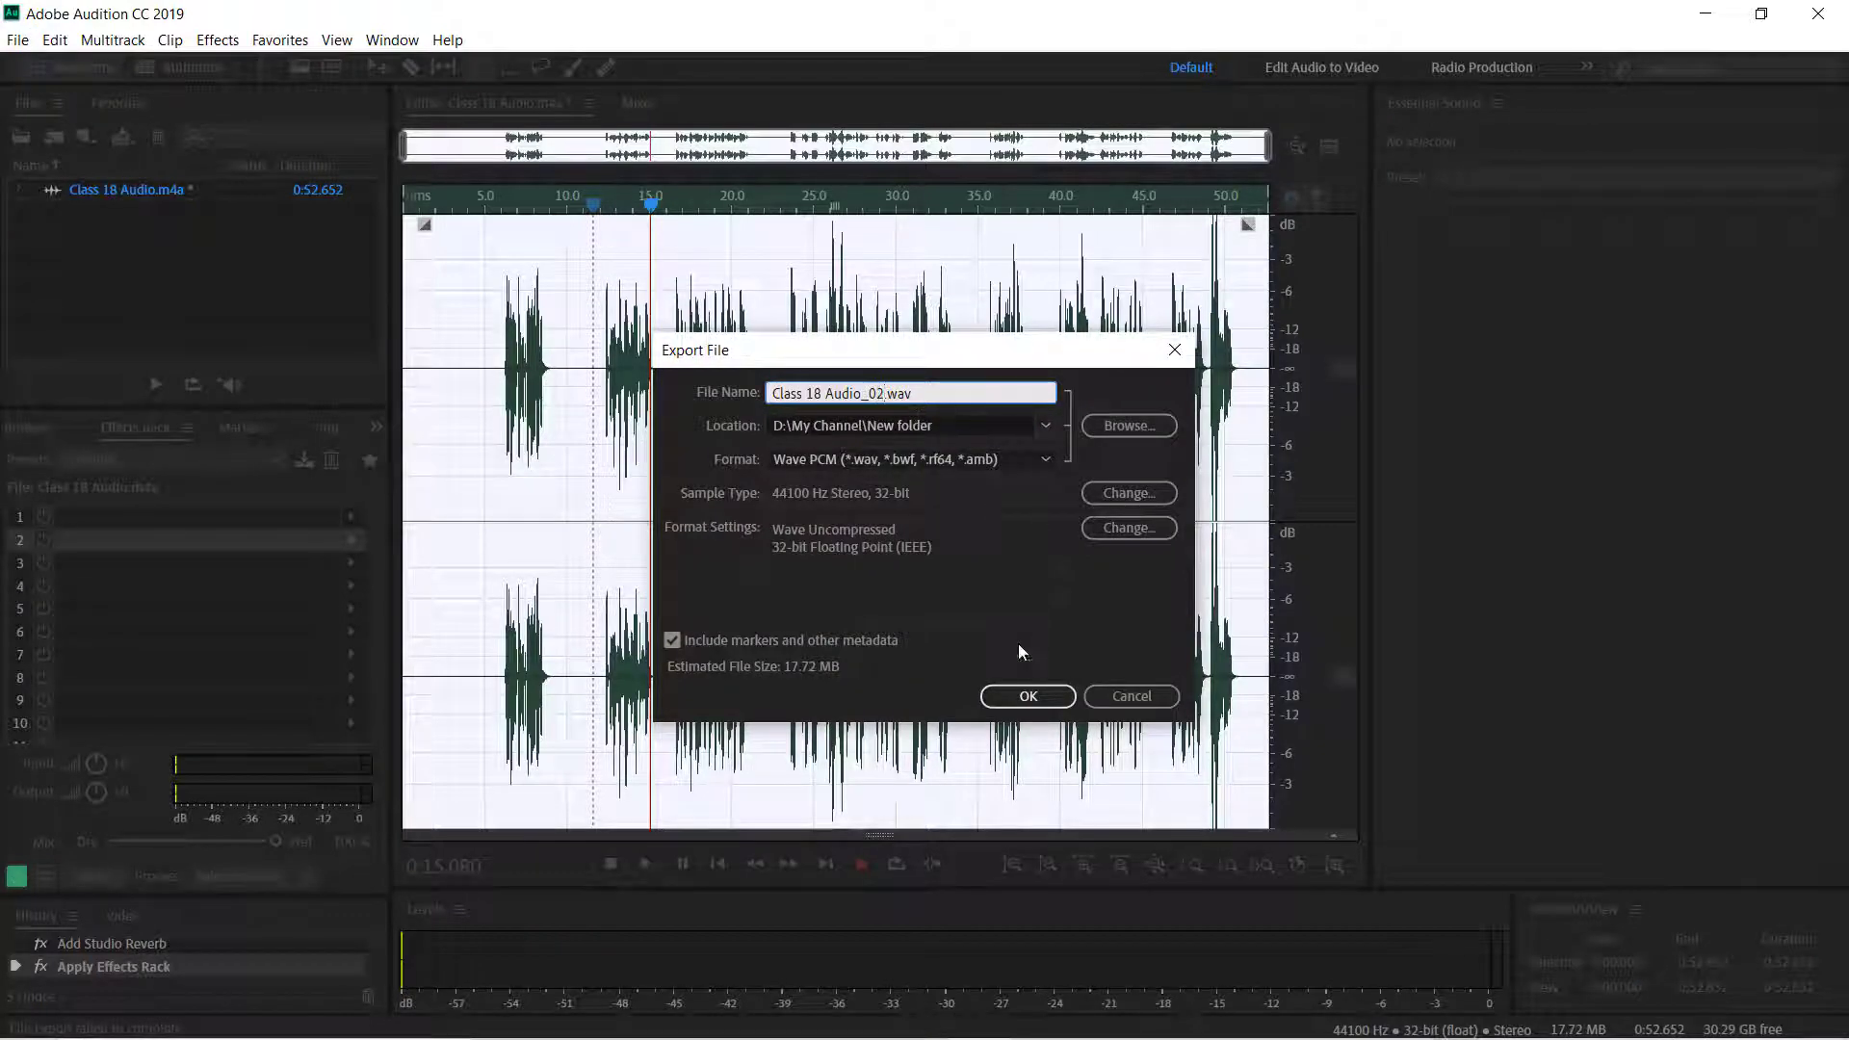
left_click(1028, 695)
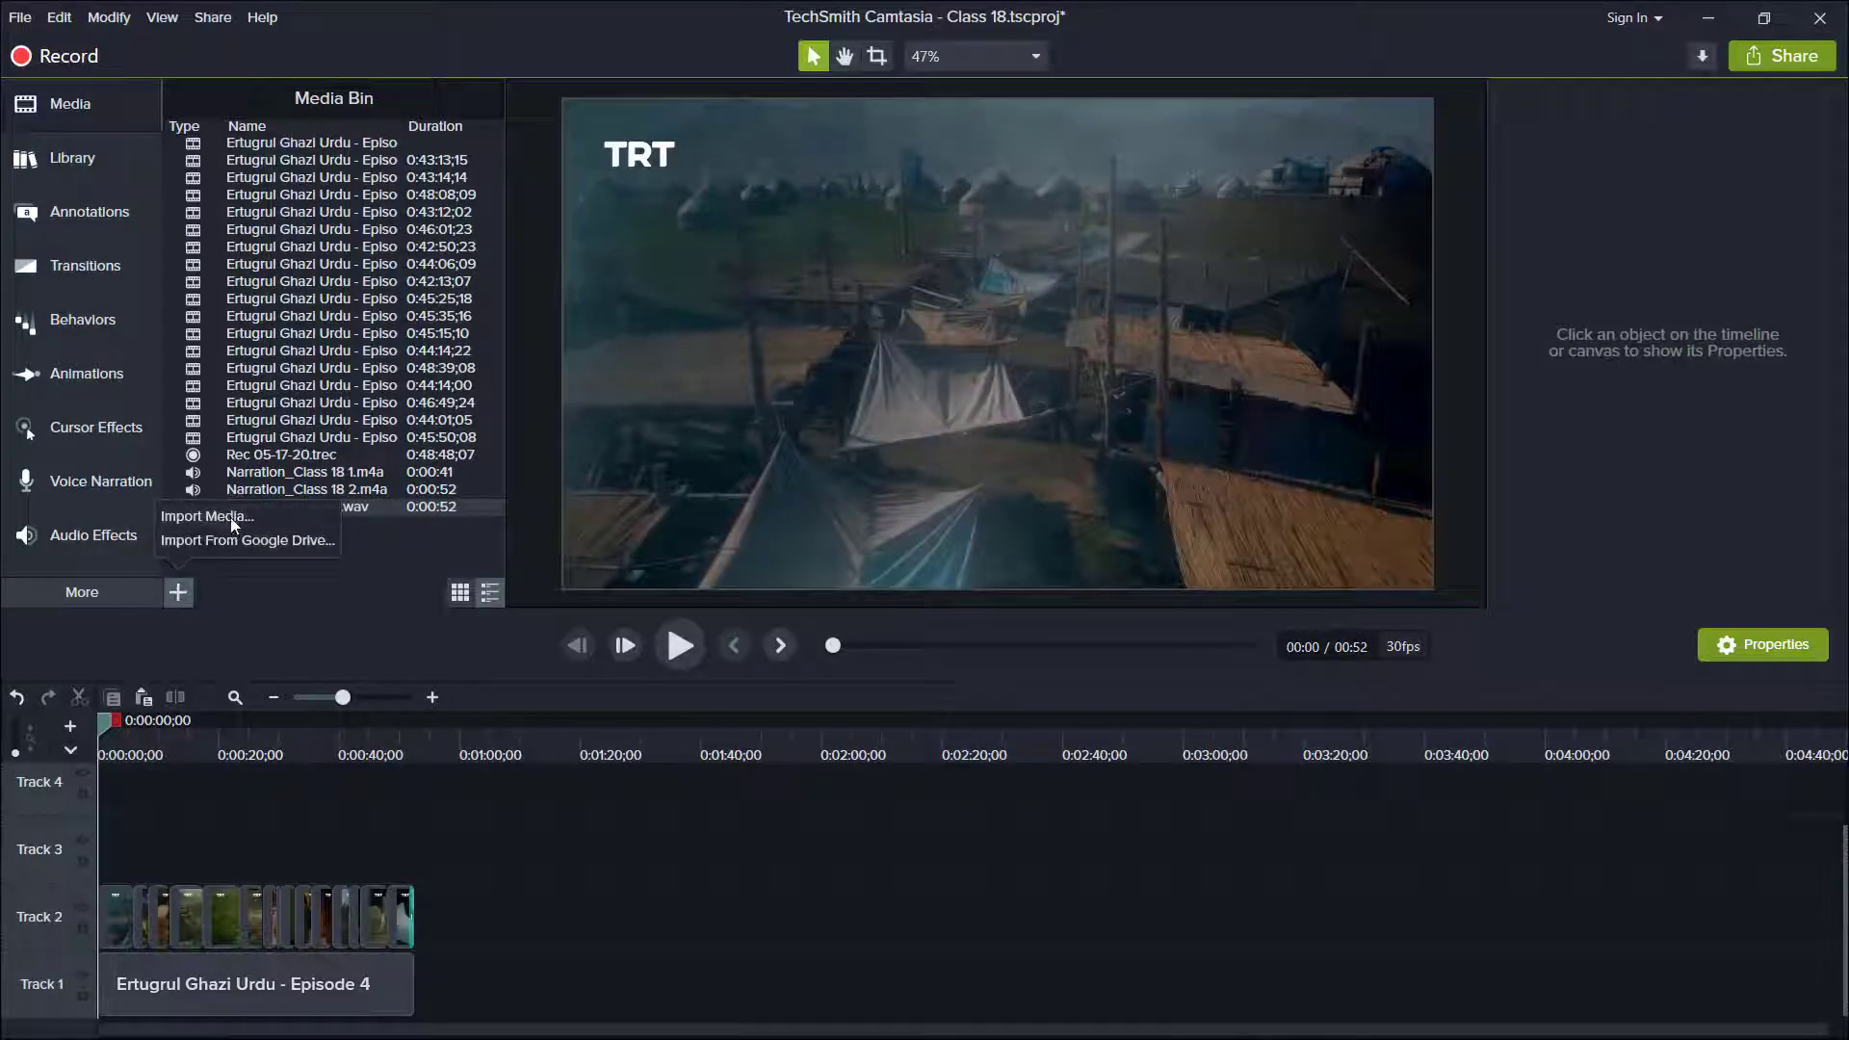
Switch to Camtasia, import Class 18 Audio_02.wav and place it on Track 3 at the start of the timeline.
left_click(232, 513)
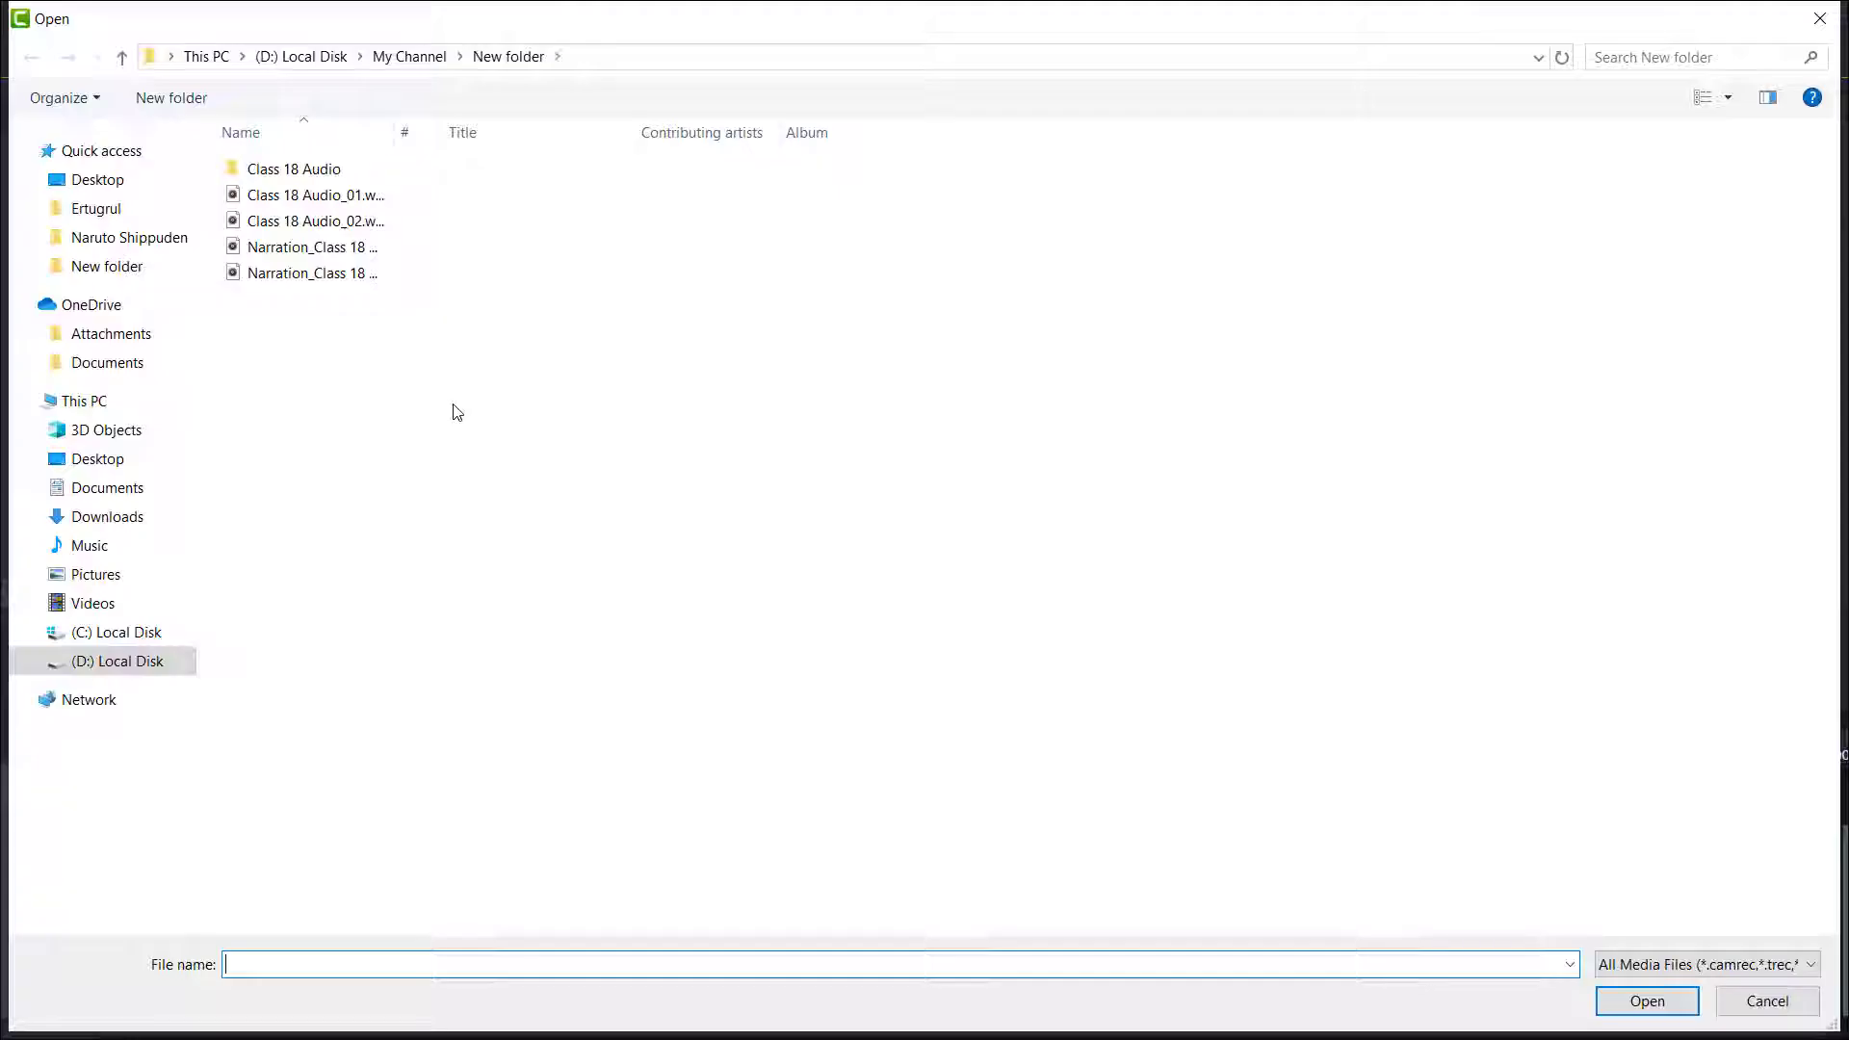
double_click(314, 221)
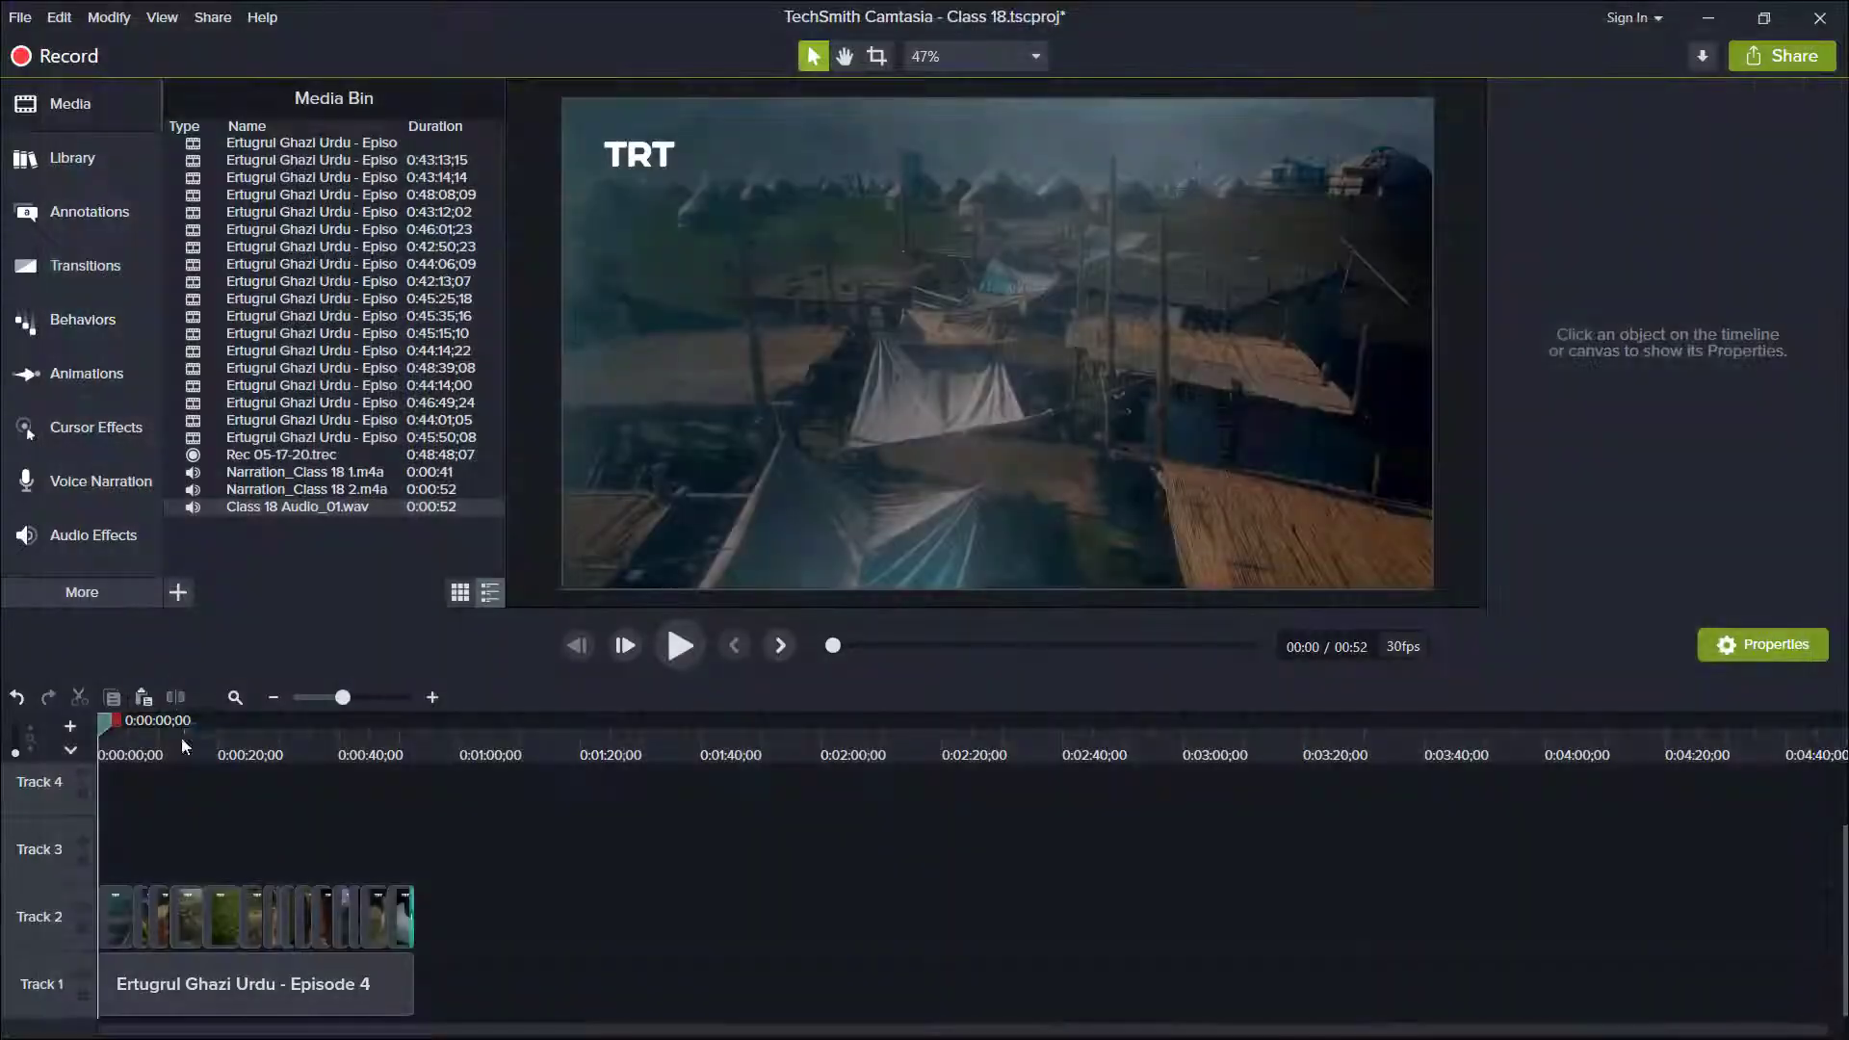
right_click(294, 525)
left_click(356, 611)
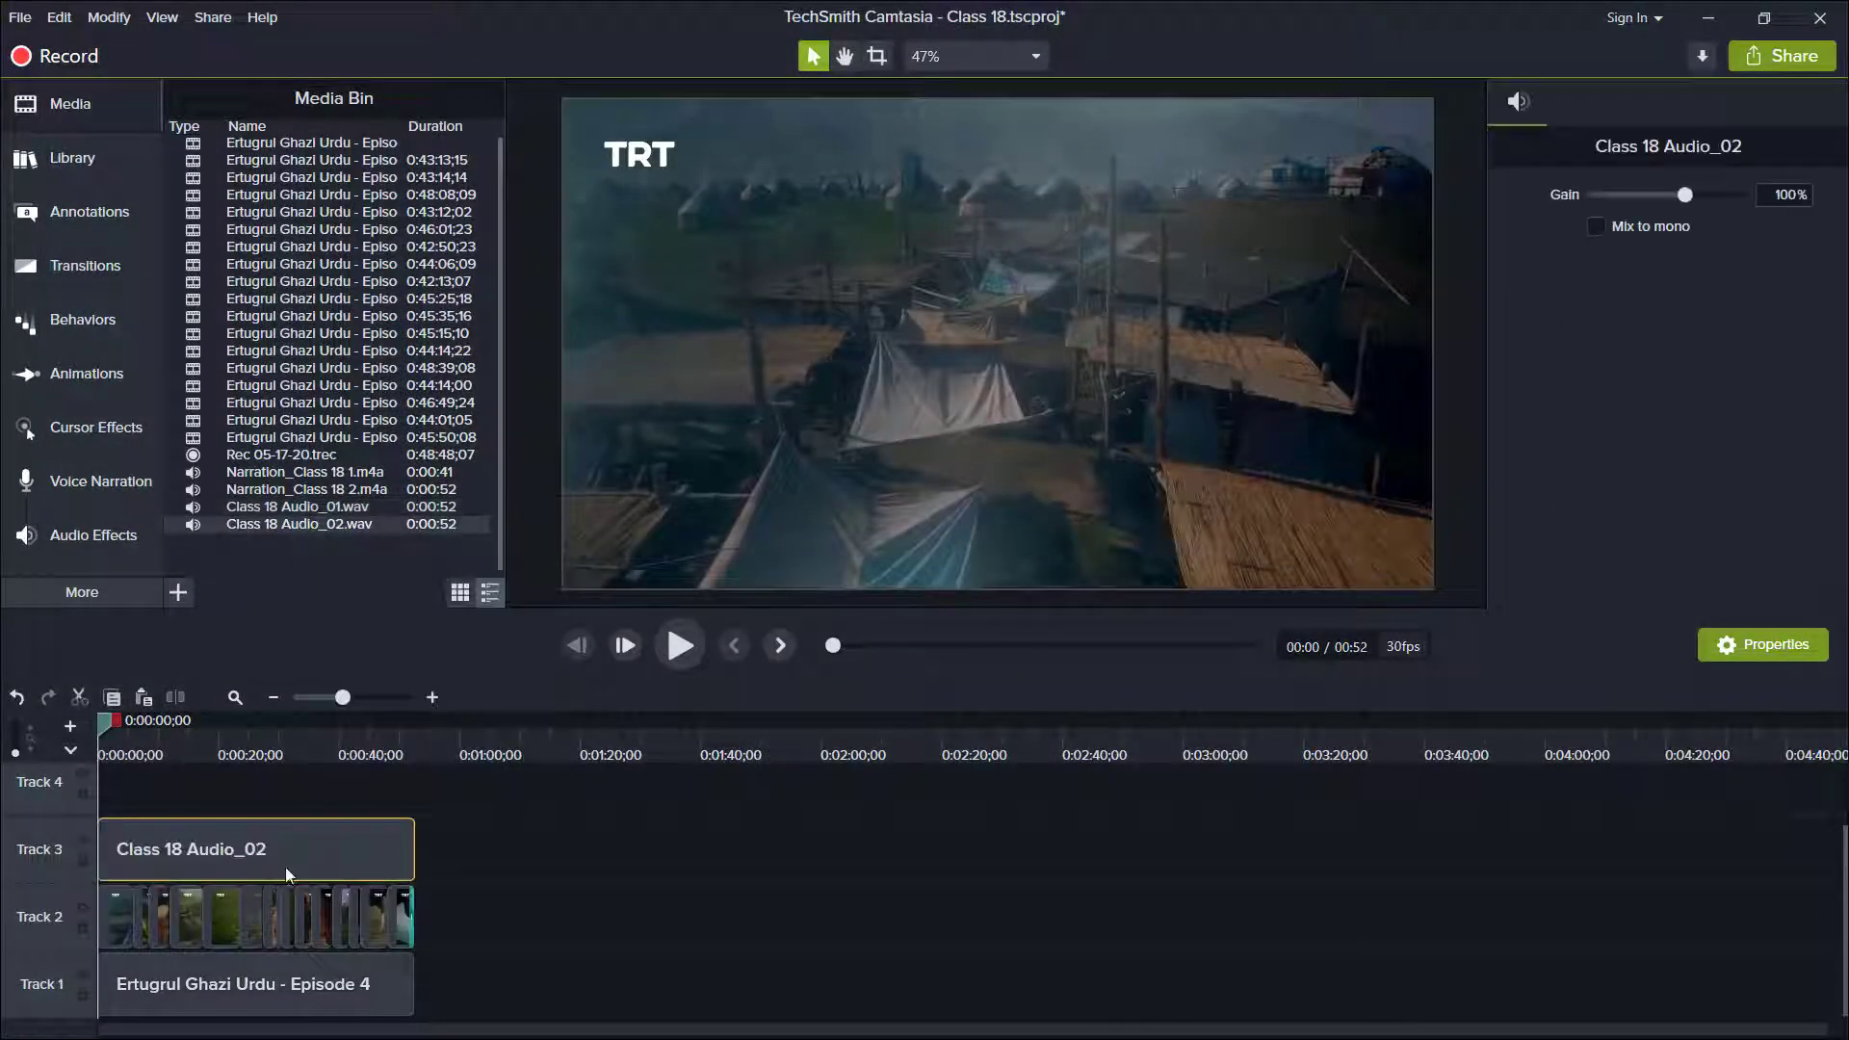
Play back the opening seconds of the timeline to check the processed narration on Track 3.
left_click(120, 749)
left_click_drag(121, 751, 125, 751)
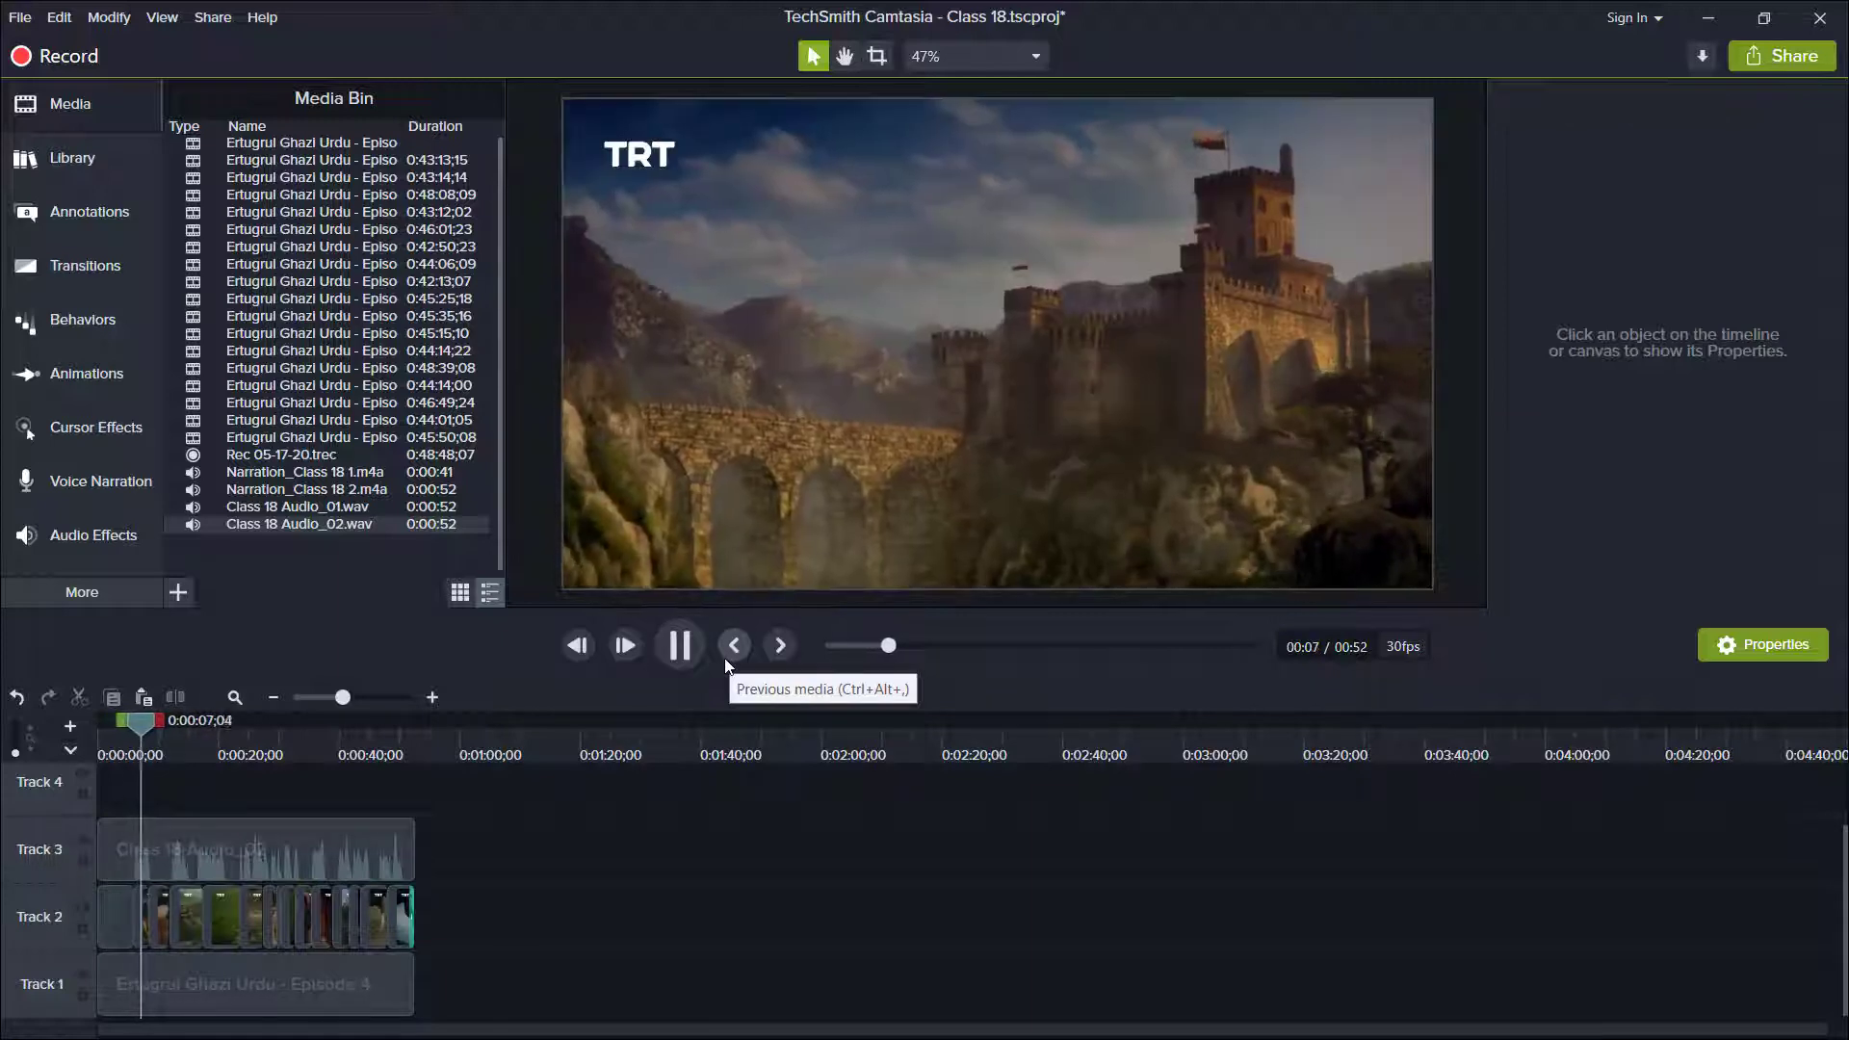
key("space")
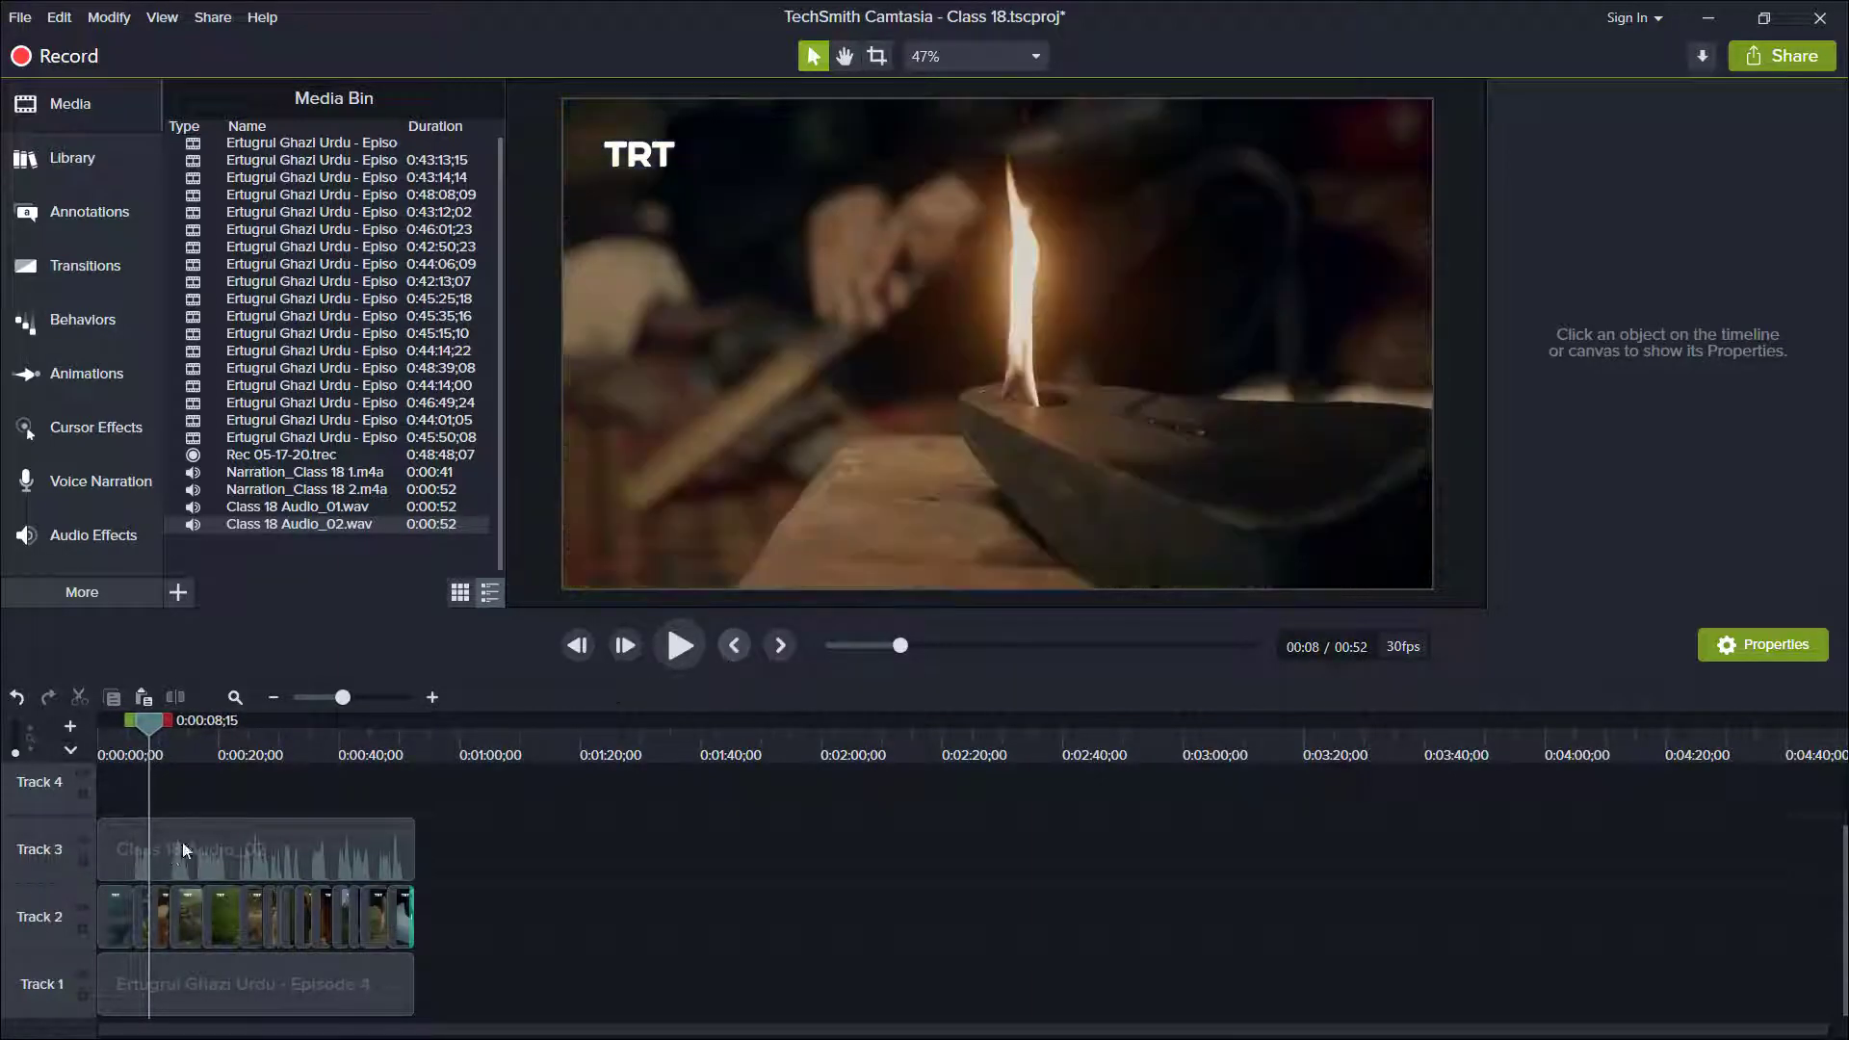
Restore the gain of the Track 1 music clip to 100% and move the playhead to about 0:00:05.
left_click(160, 1007)
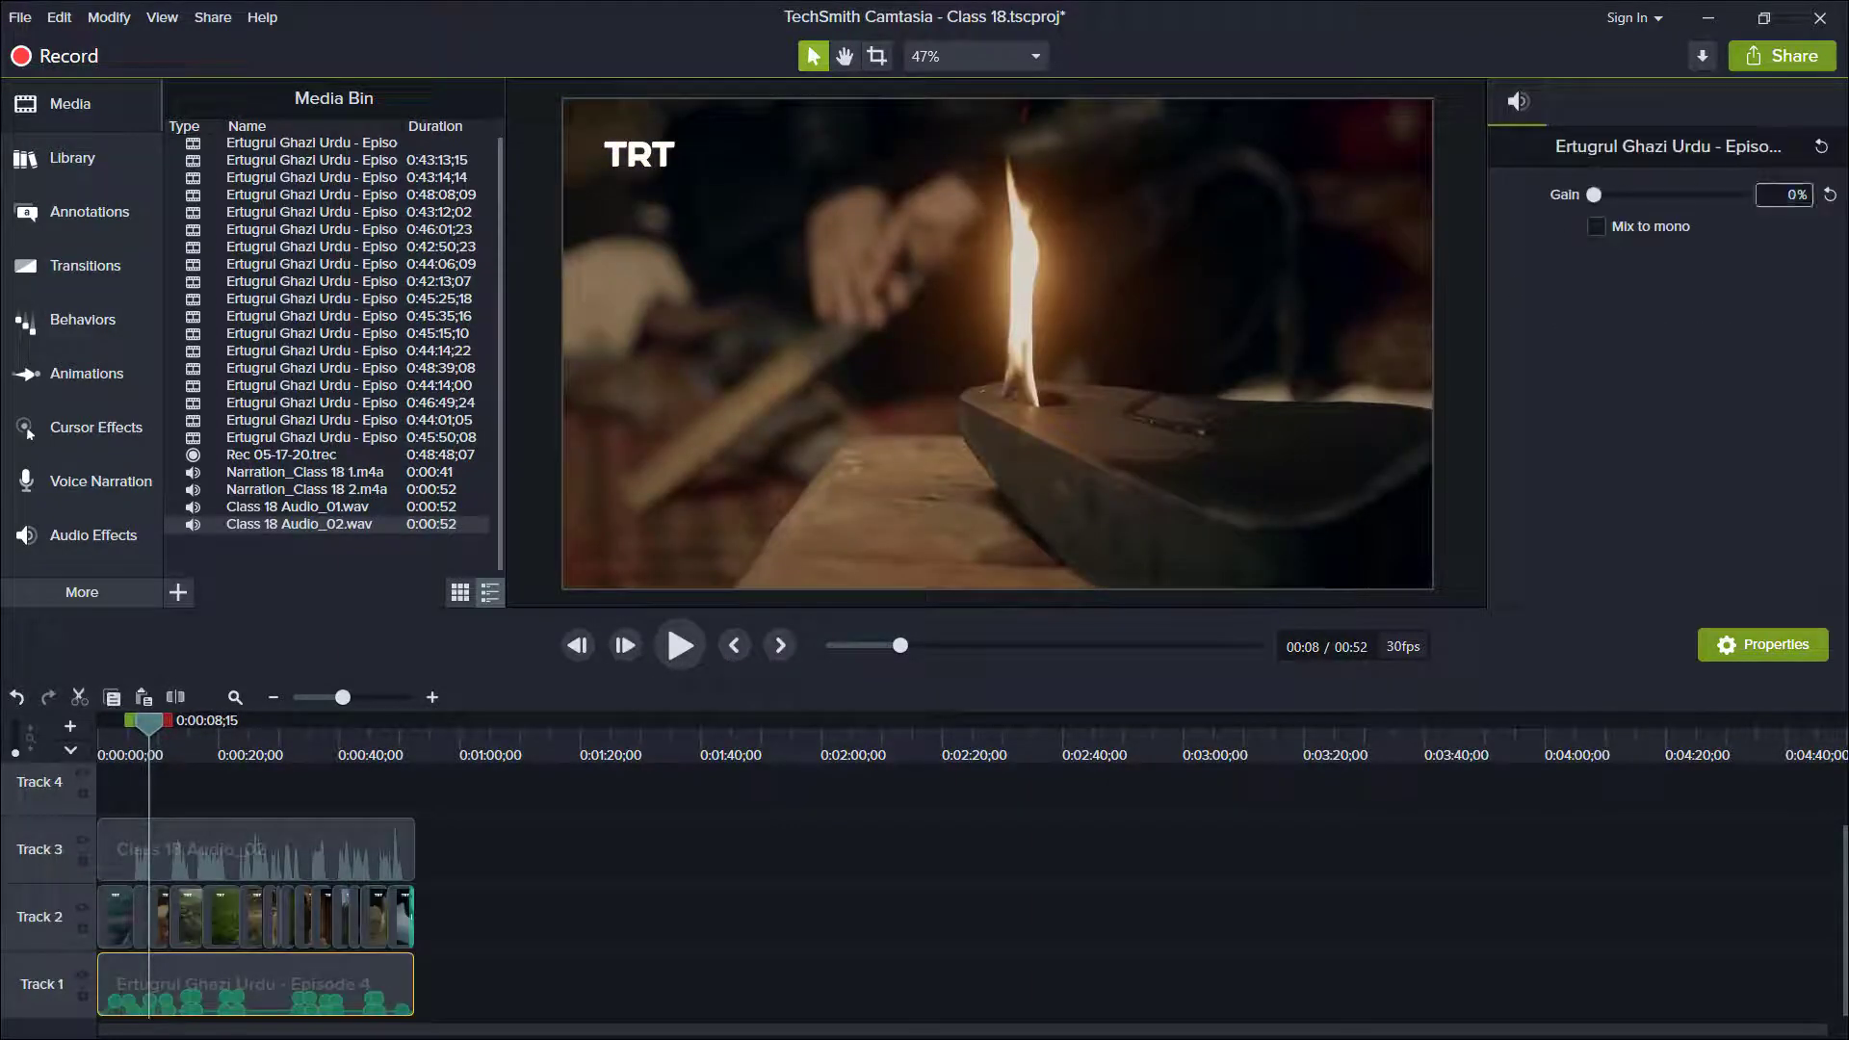
left_click(133, 737)
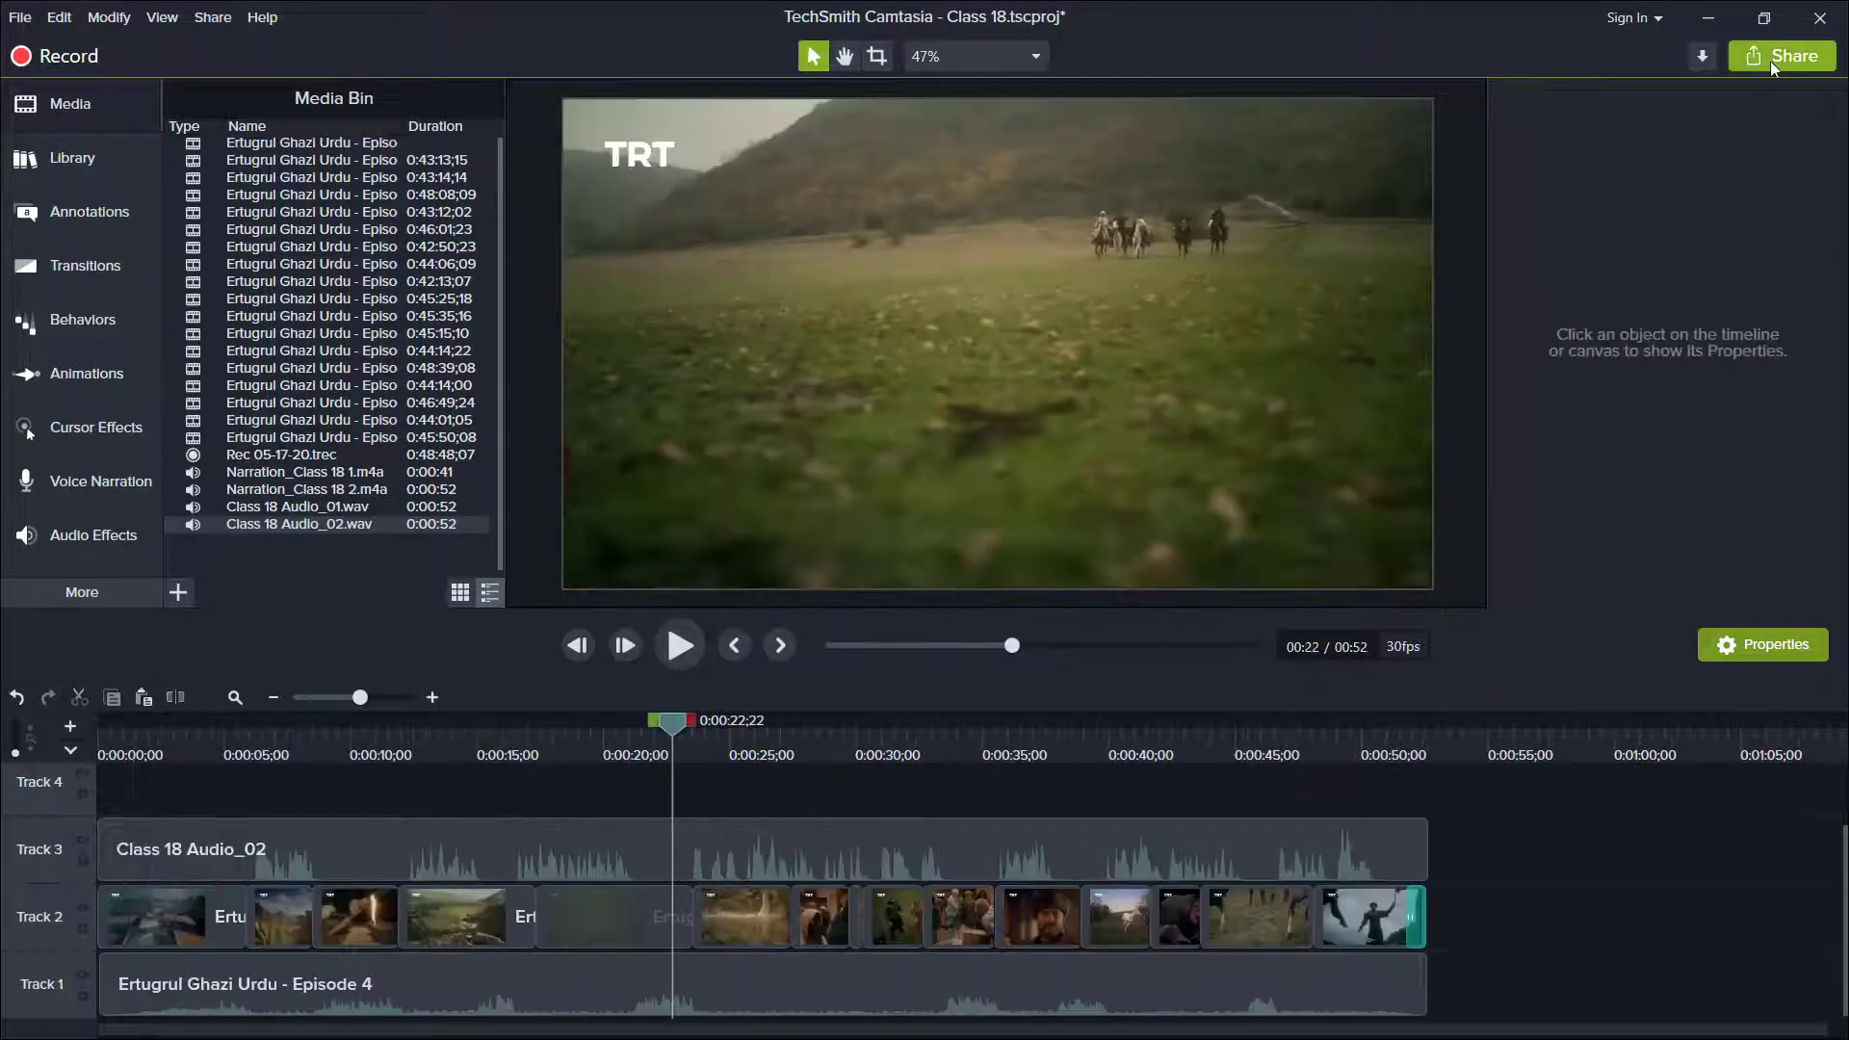
Produce the timeline with the MP4 only (up to 1080p) preset as Ertugrul New Trailer in D:\My Channel\New folder.
left_click(1771, 60)
left_click(1701, 96)
left_click(1147, 325)
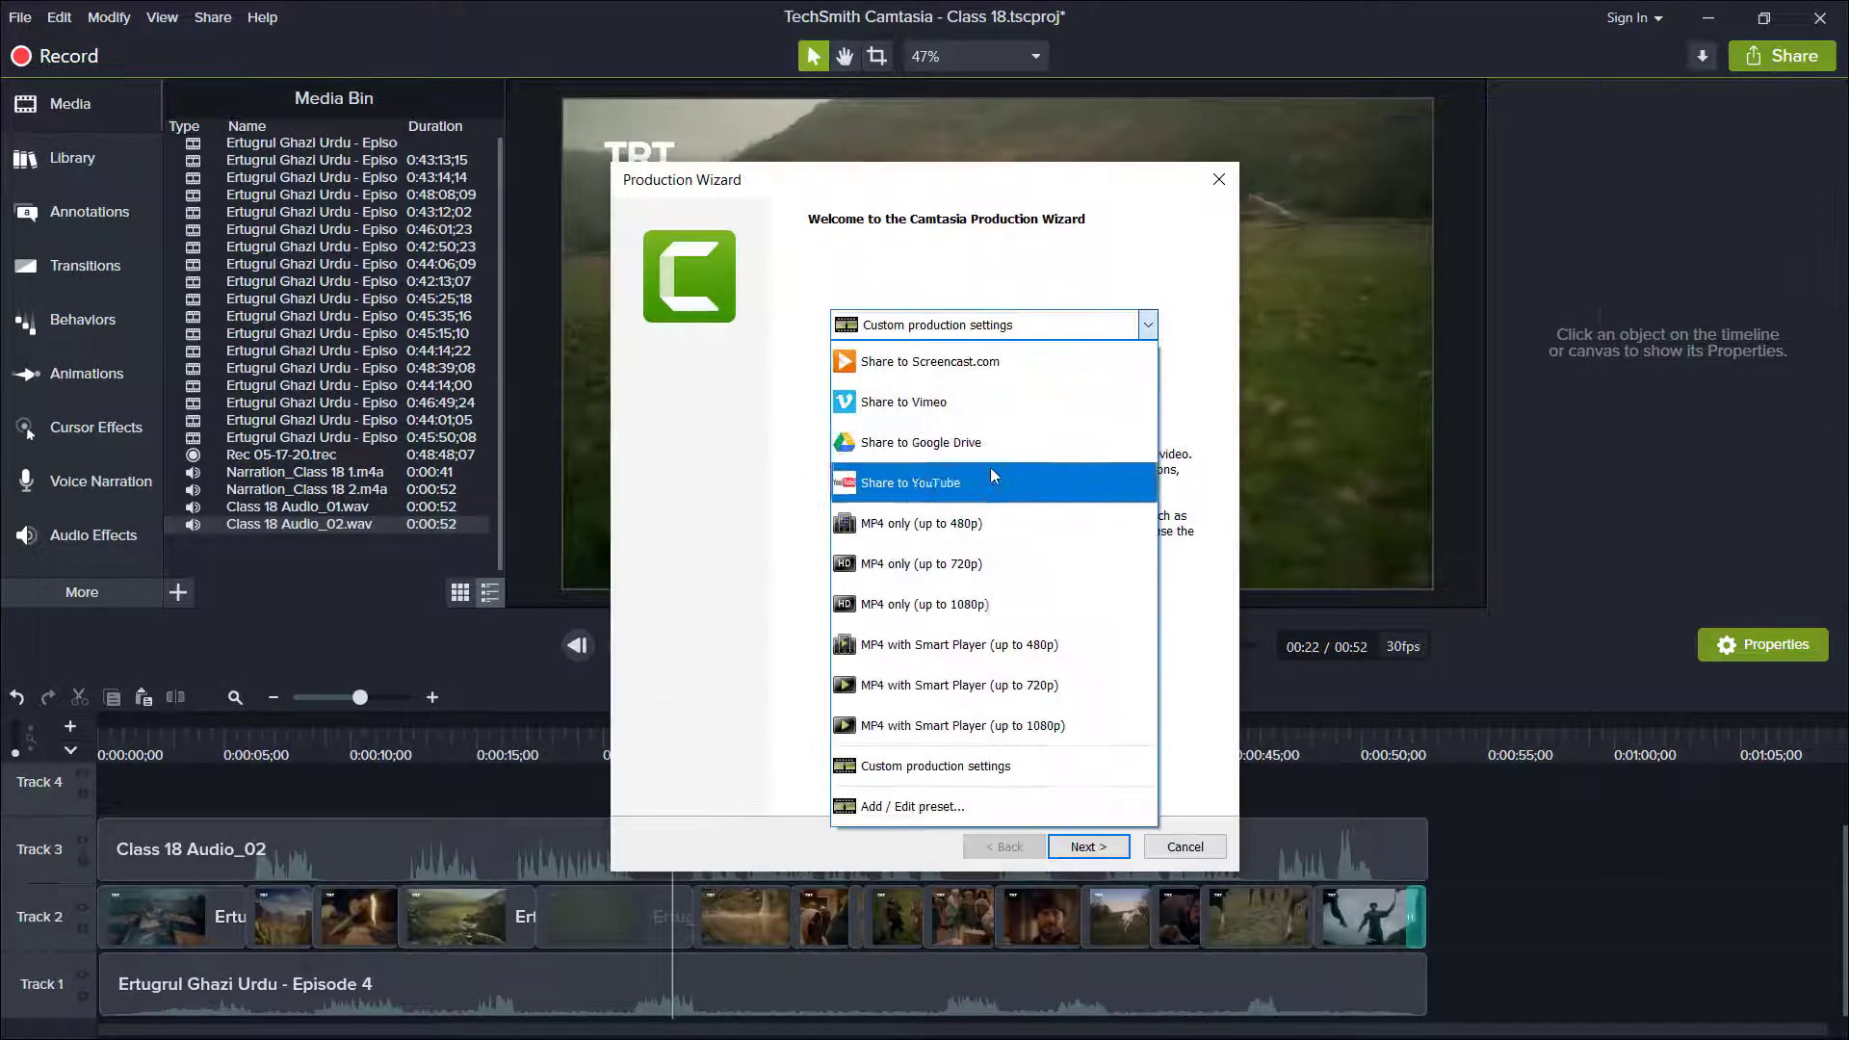
left_click(1008, 604)
left_click(1089, 847)
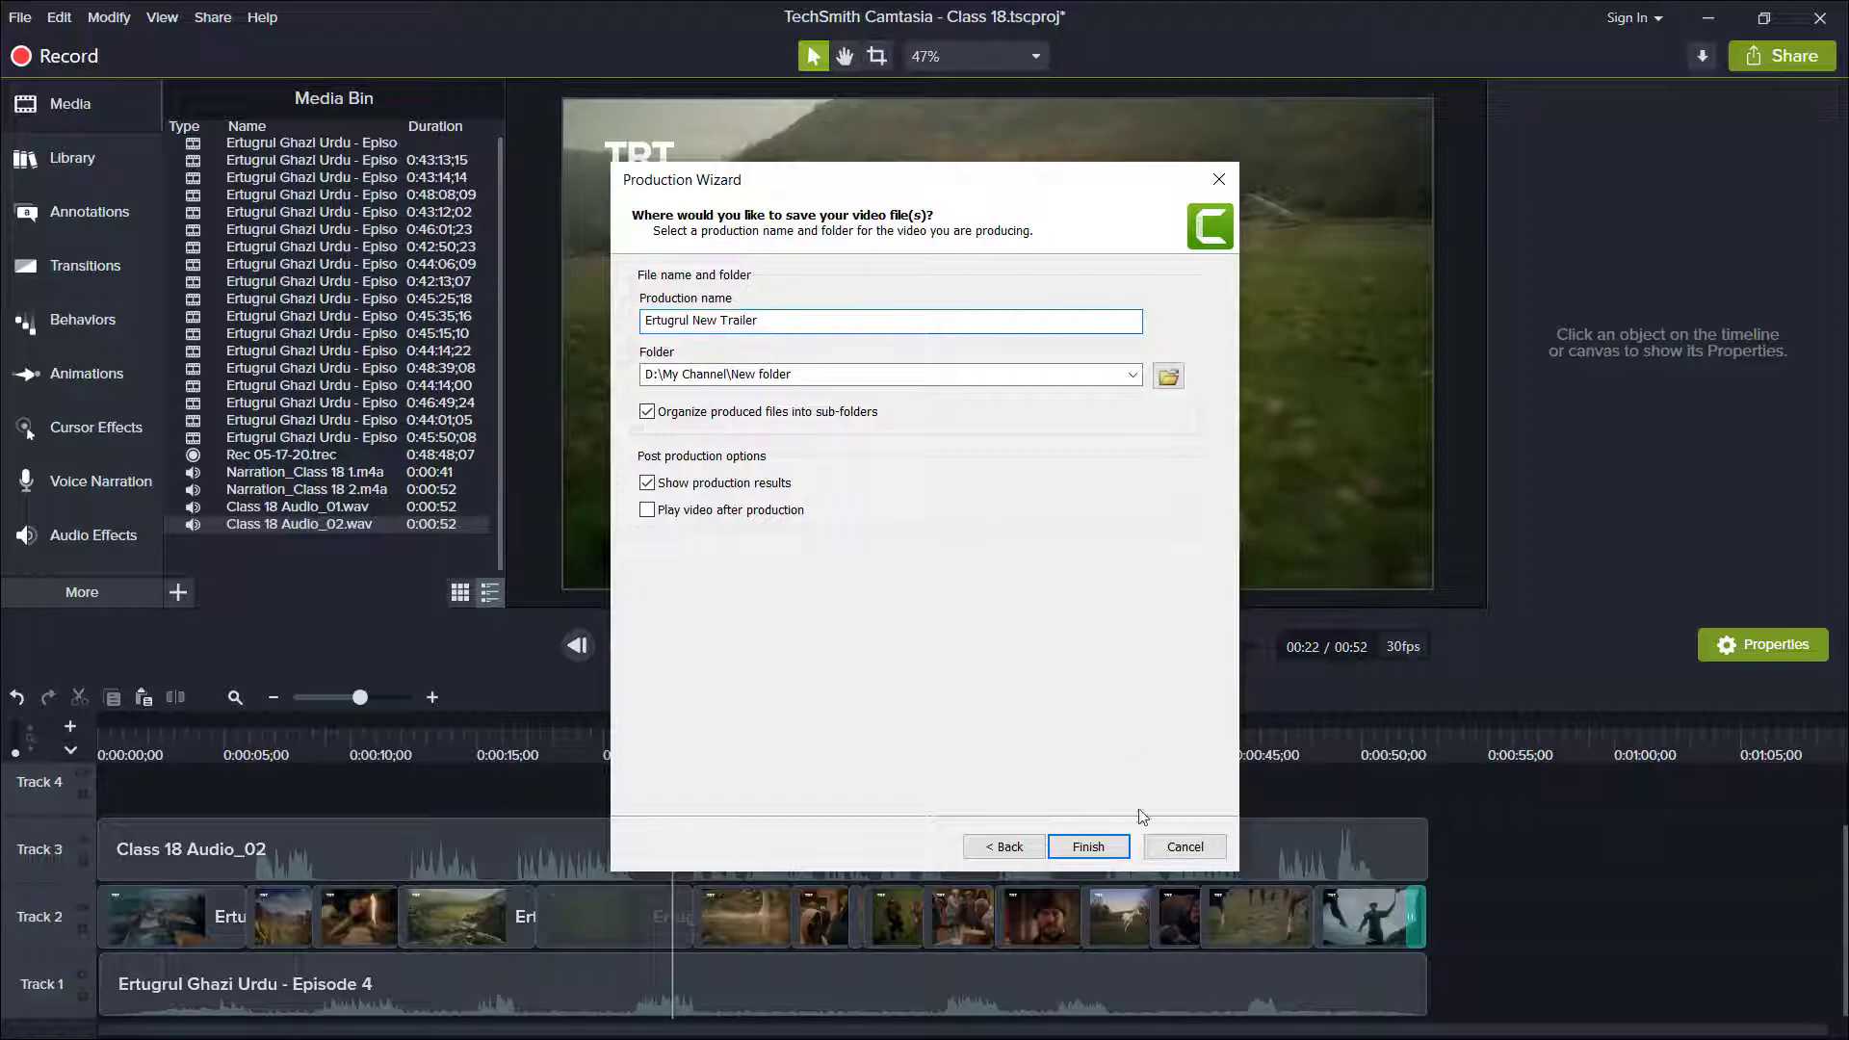
left_click(1089, 847)
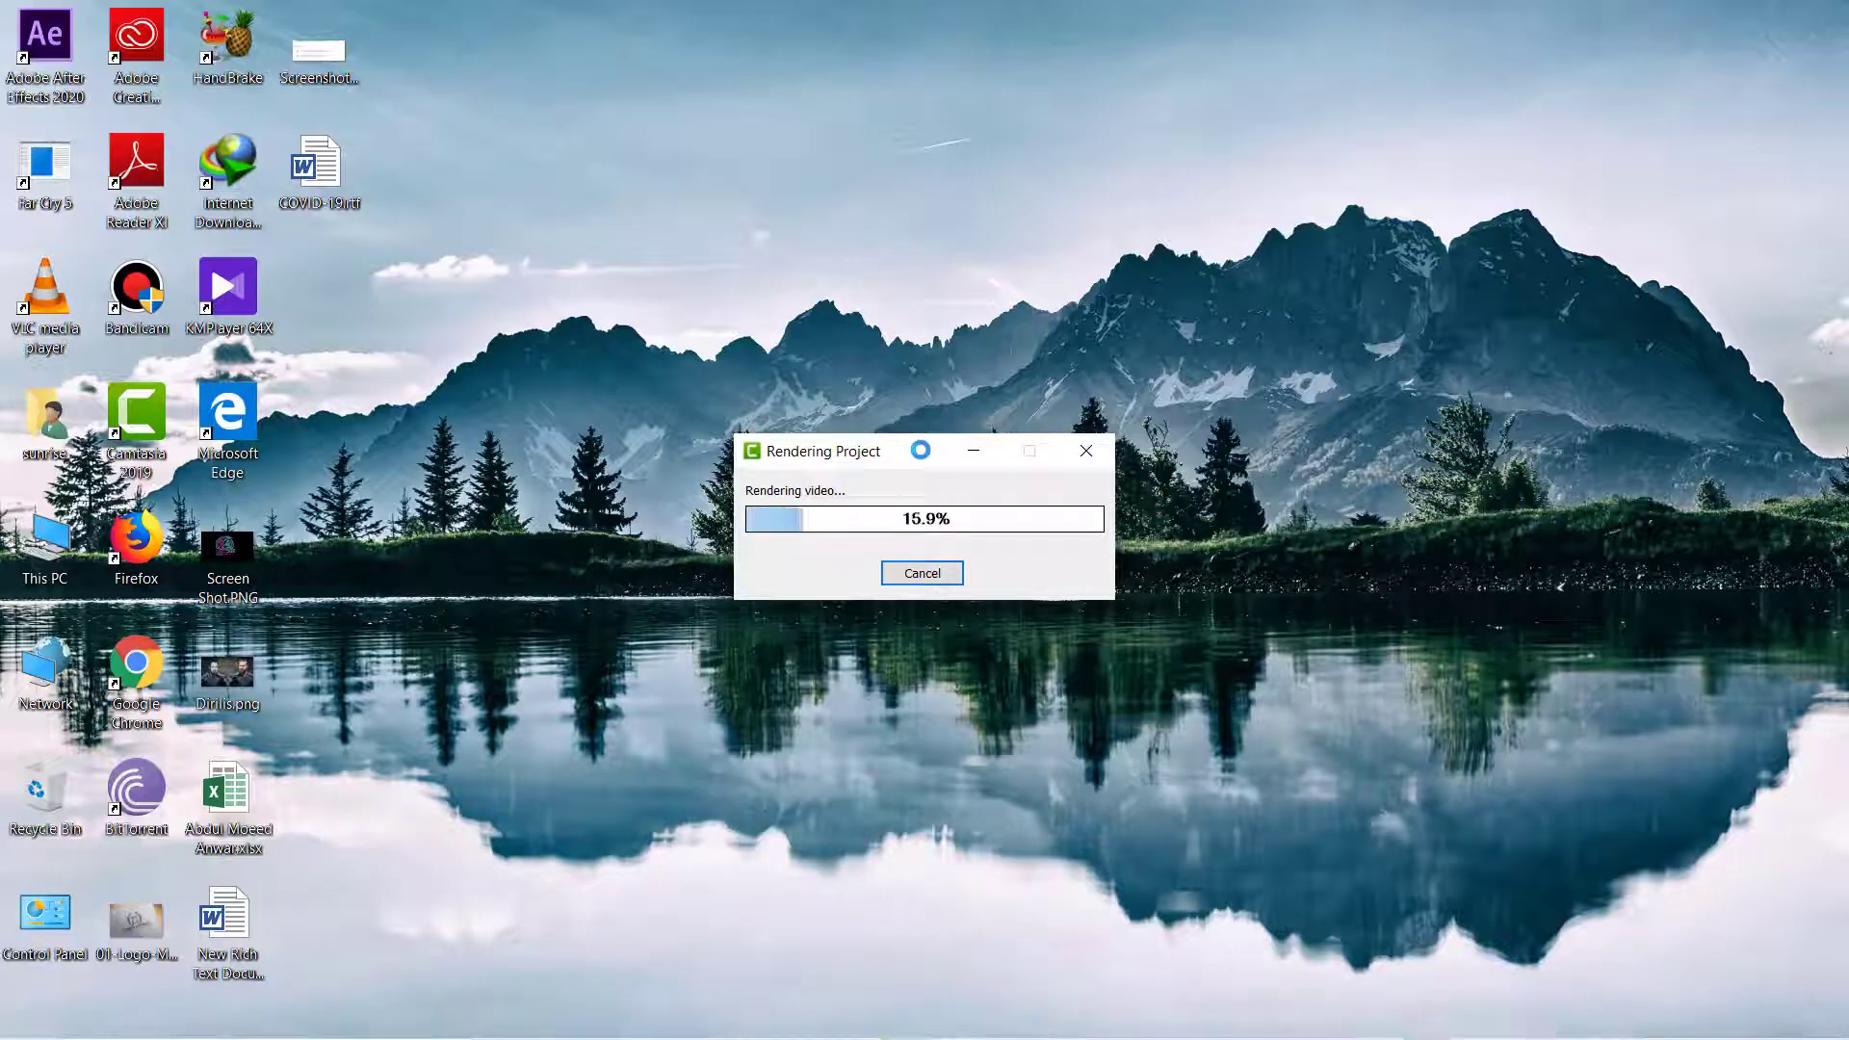